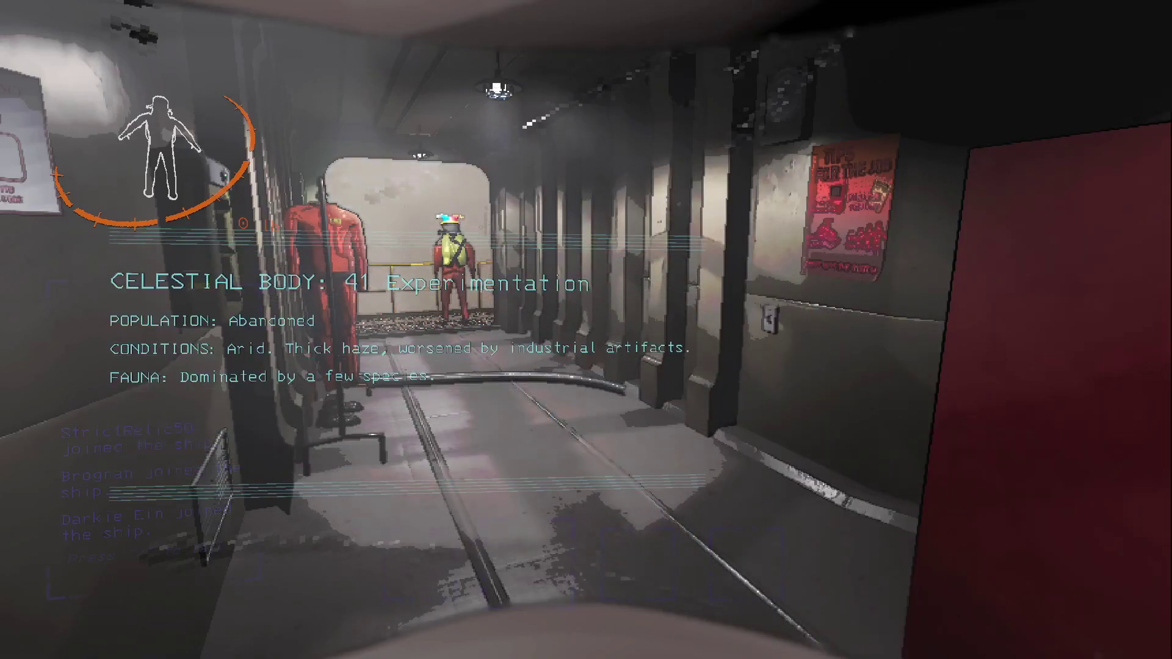
# Step: Walk out of the ship corridor onto the catwalk and jump the railing to the ground
pyautogui.press('w')
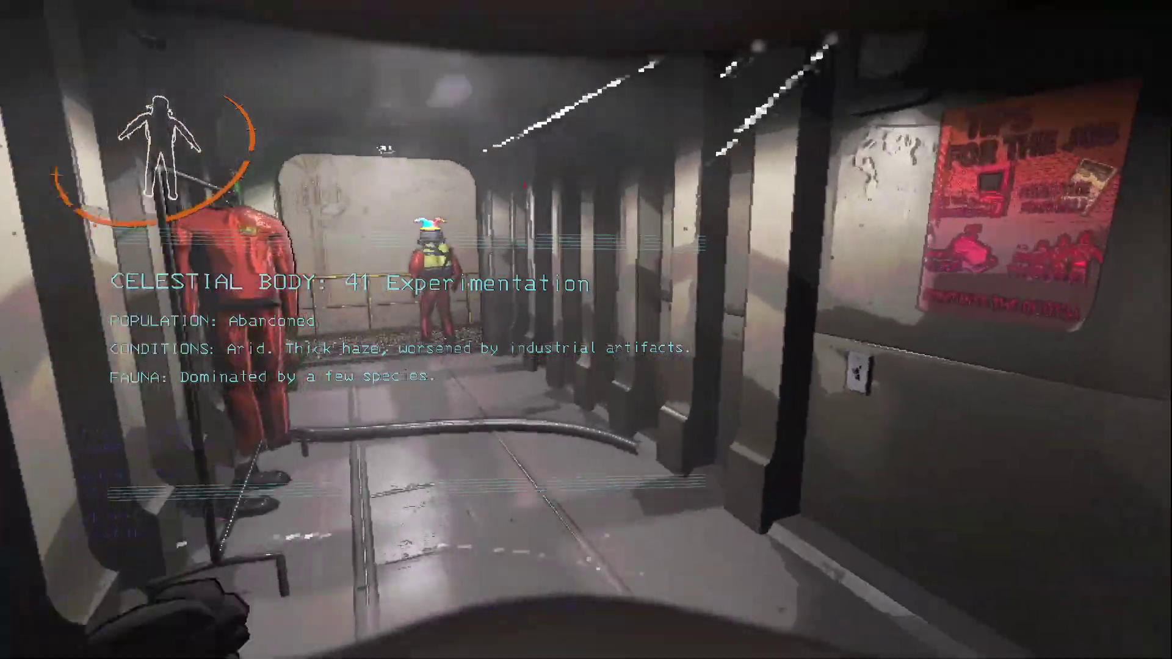
pyautogui.press('space')
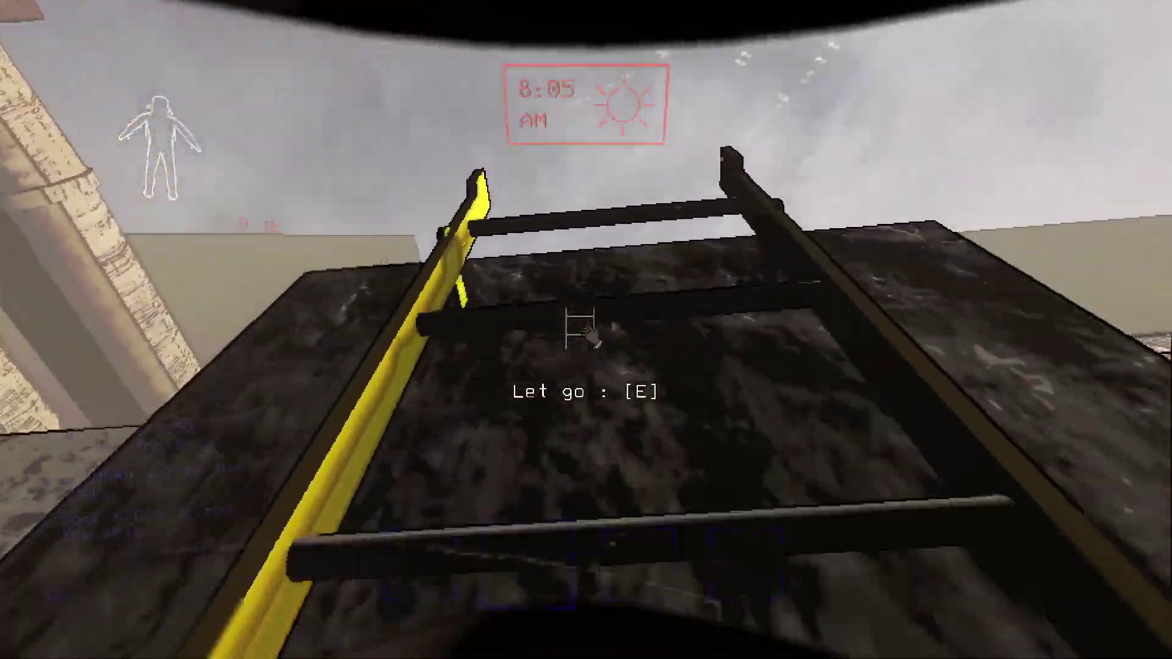
# Step: Get off the ladder, enter through the double door, and cross the grated room and catwalk
pyautogui.press('e')
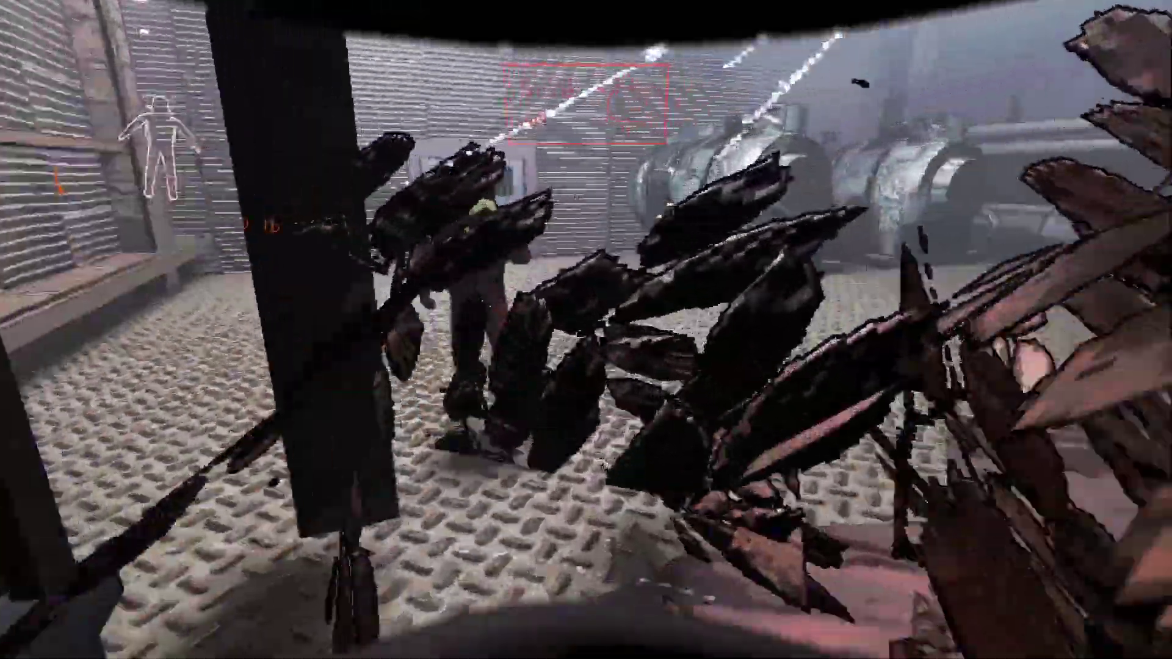
pyautogui.press('w')
pyautogui.press('w')
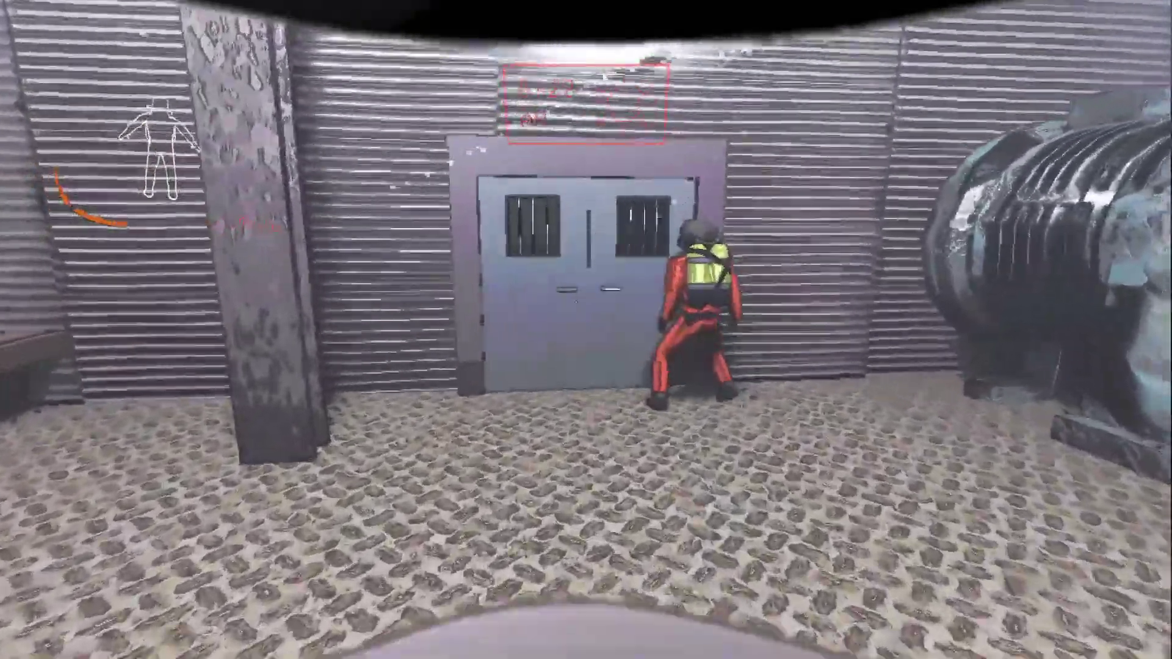
pyautogui.press('e')
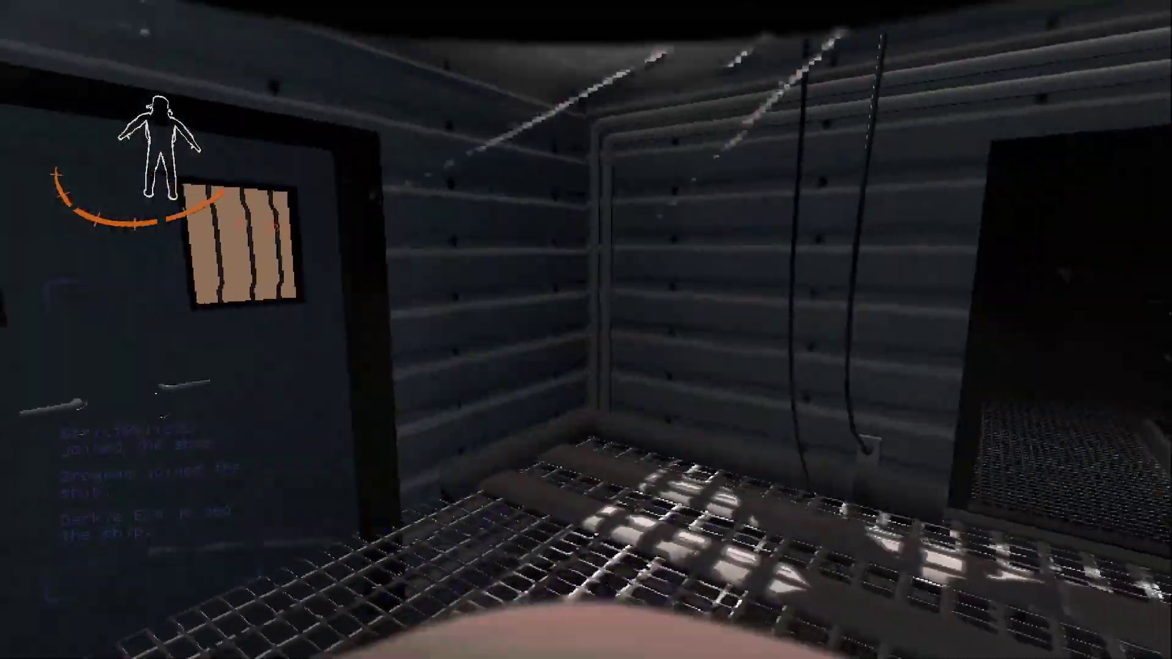
pyautogui.press('w')
pyautogui.press('w')
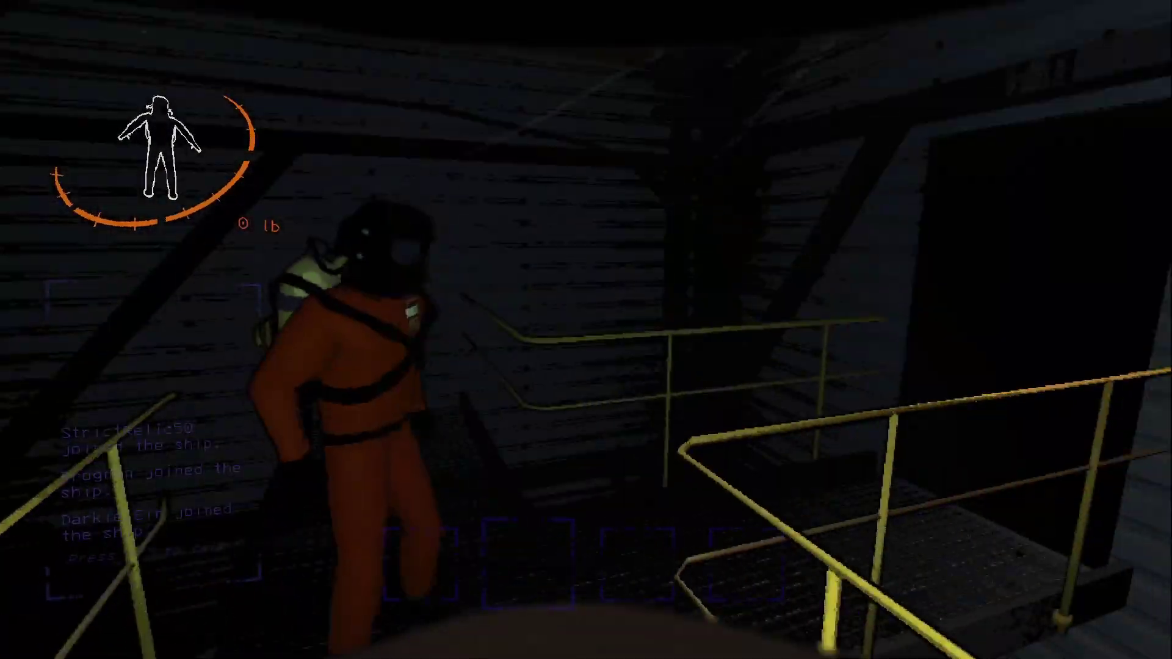
pyautogui.press('w')
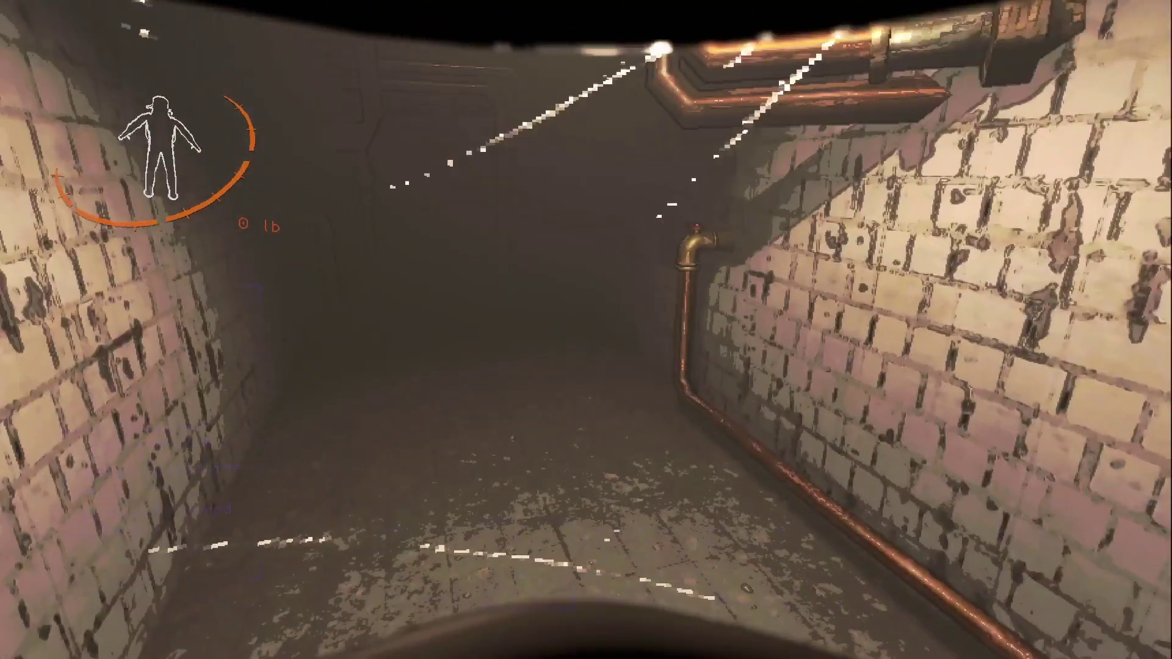
# Step: Go through the door, down the stairs, and trail the teammate along the dark corridor
pyautogui.press('e')
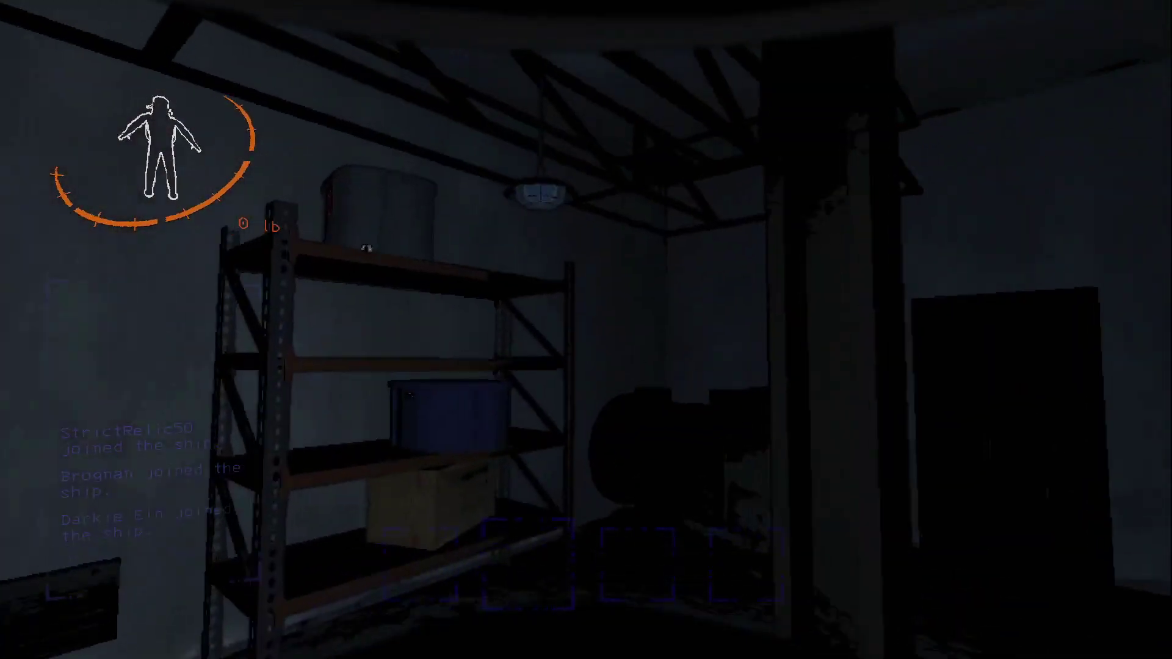
pyautogui.press('w')
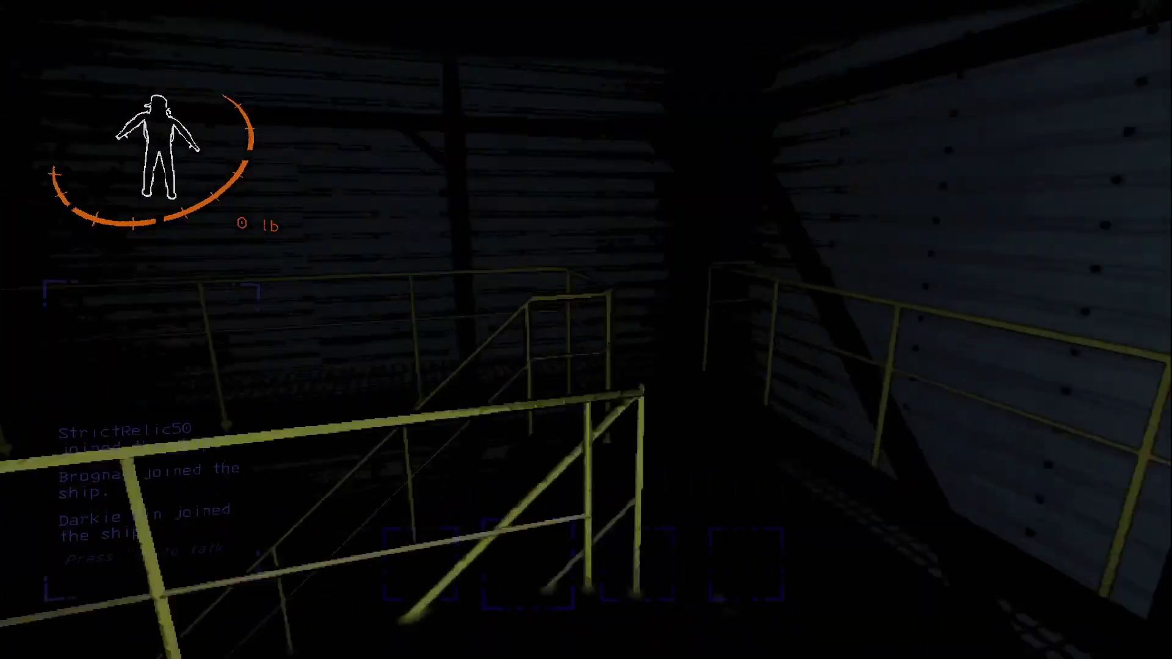
pyautogui.press('w')
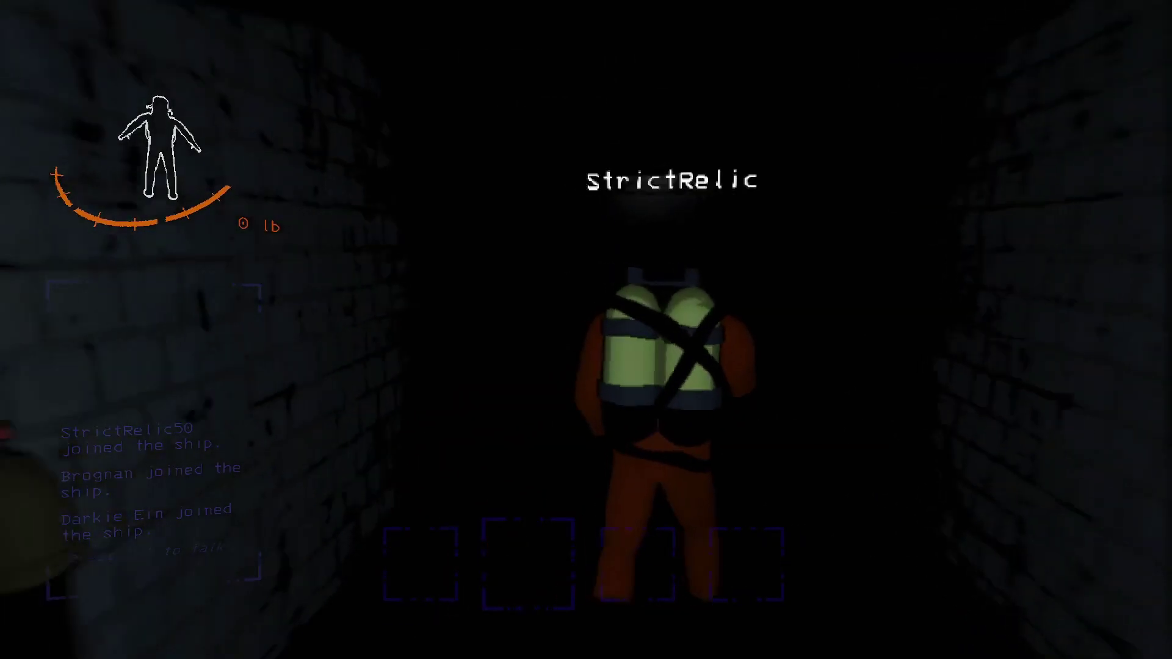
pyautogui.press('w')
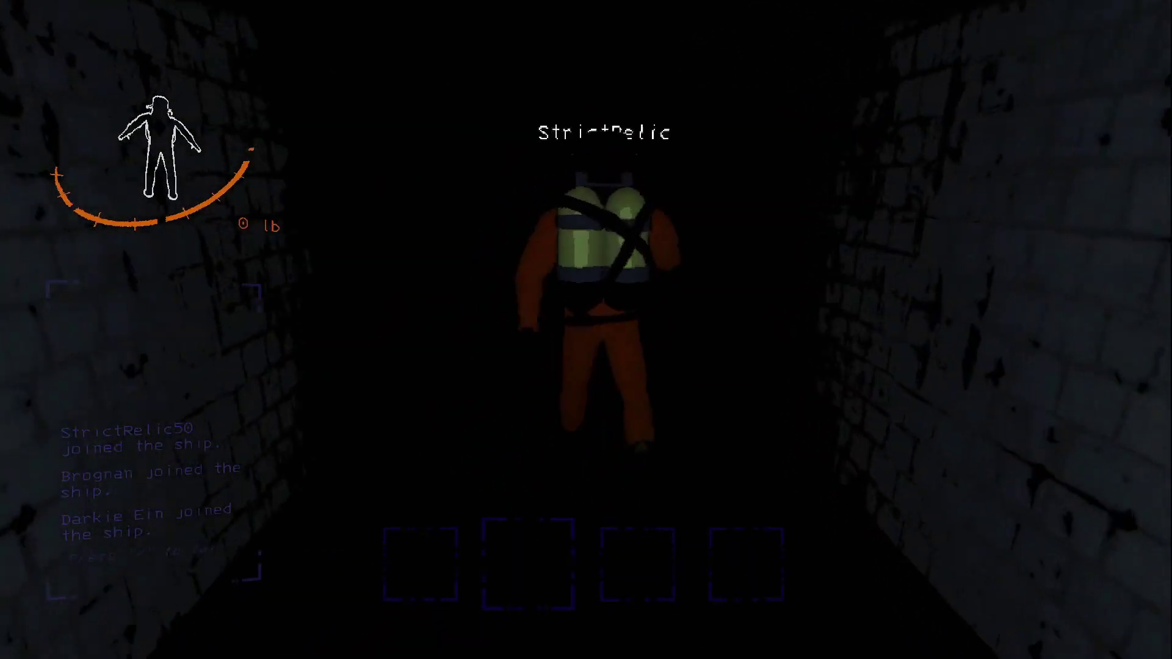
pyautogui.press('w')
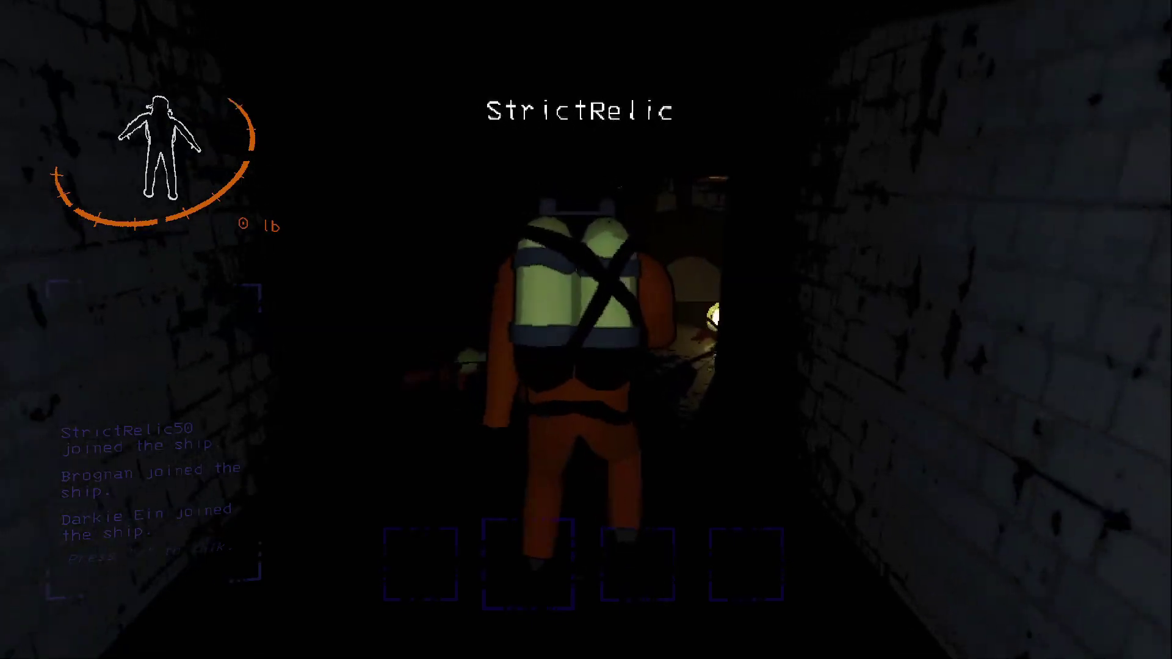
# Step: Take and drop the apparatus, collect the gift box and key, then retake the apparatus
pyautogui.press('w')
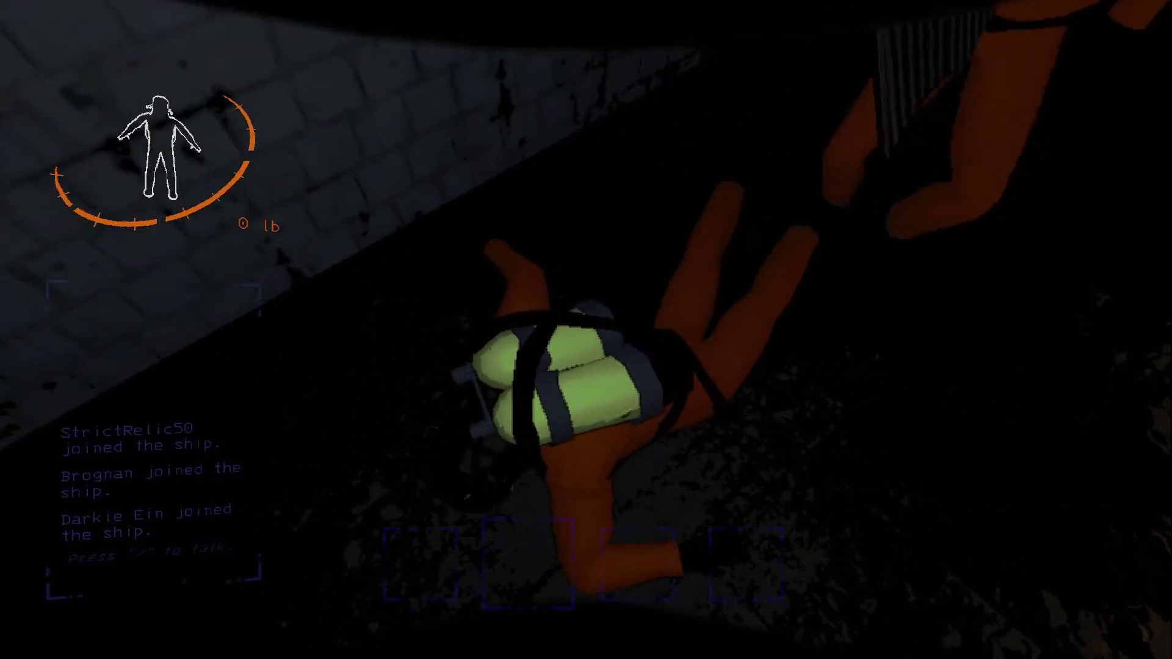
pyautogui.press('e')
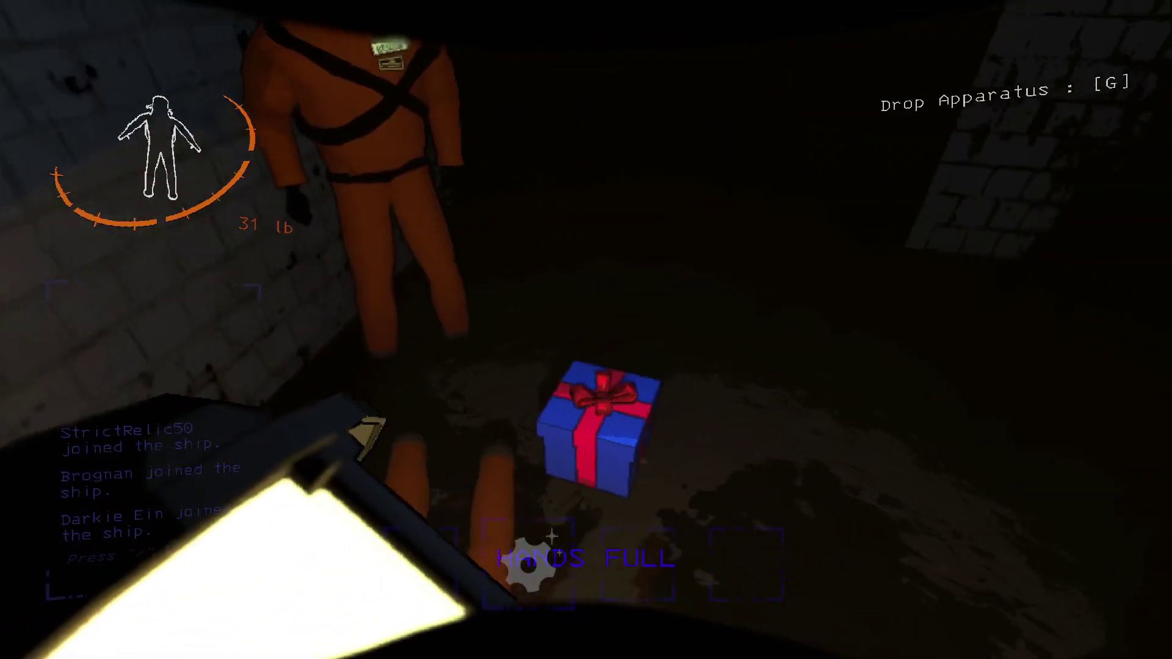
pyautogui.press('g')
pyautogui.press('e')
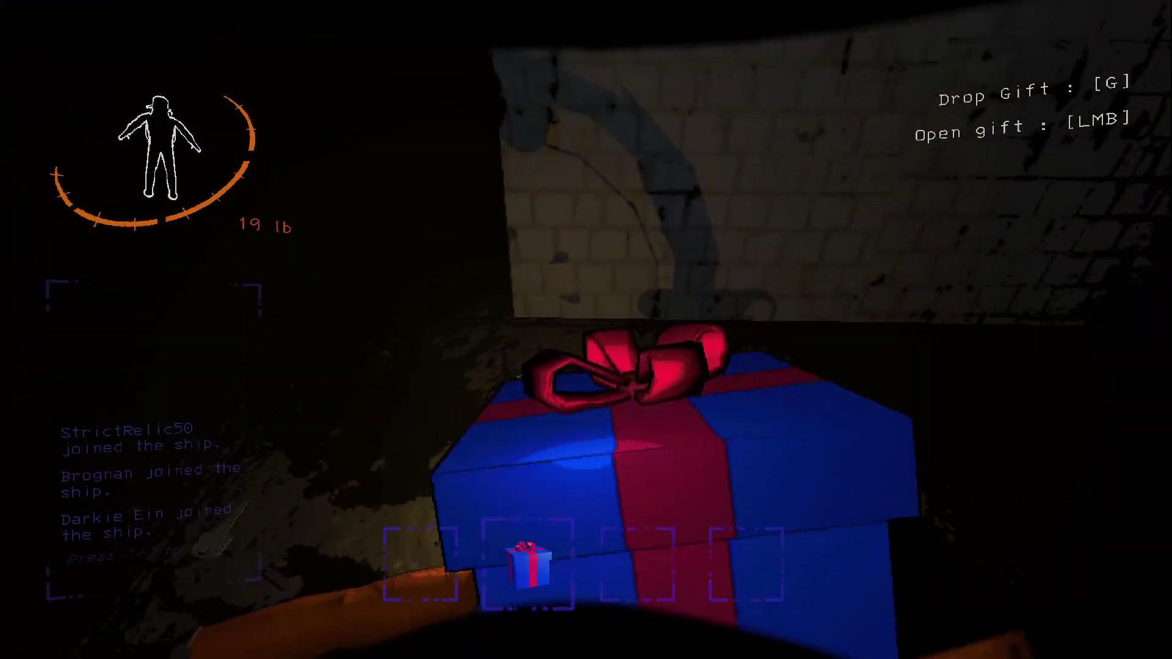
pyautogui.scroll(-1, 586, 330)
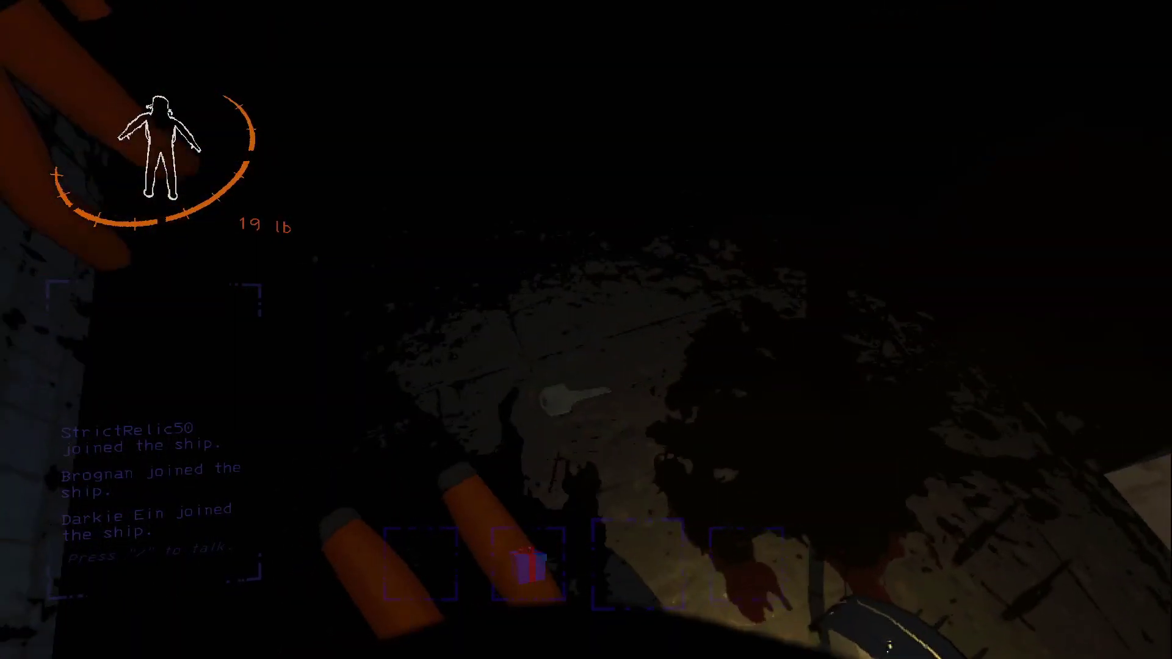
pyautogui.press('e')
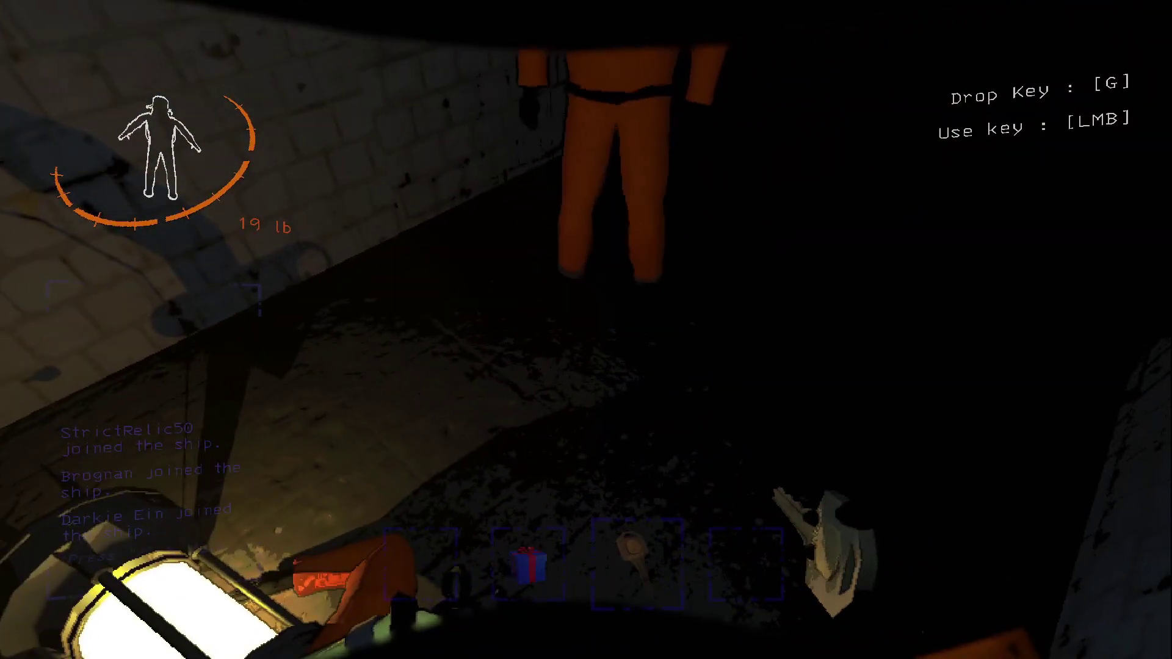
pyautogui.scroll(2, 586, 330)
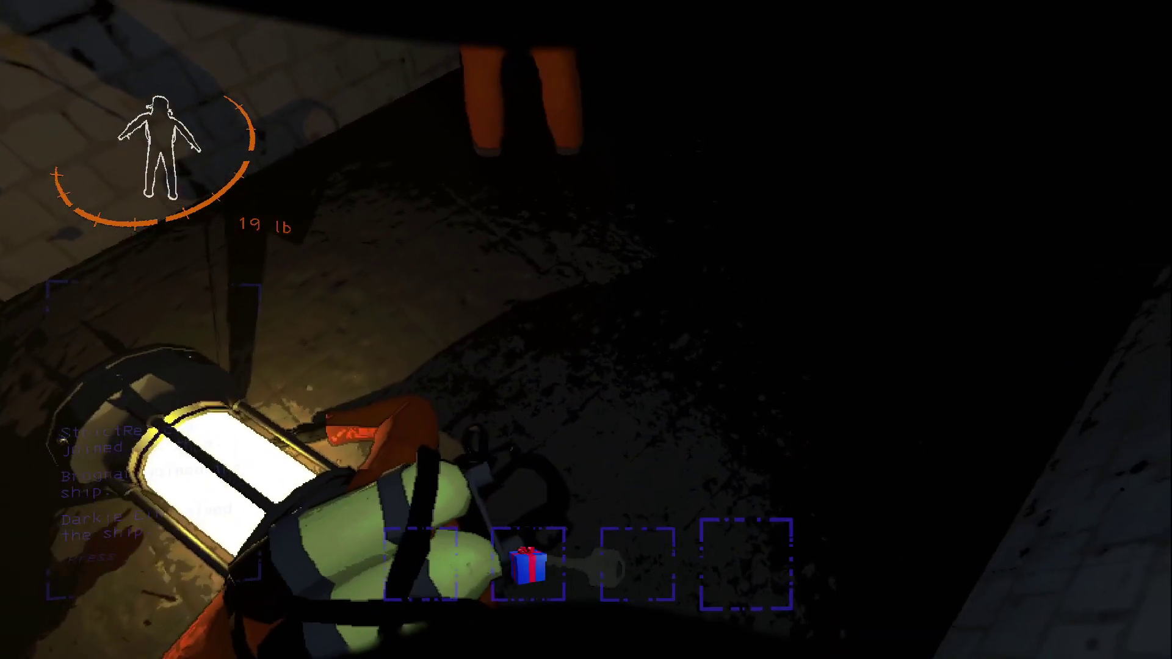
pyautogui.scroll(-1, 586, 330)
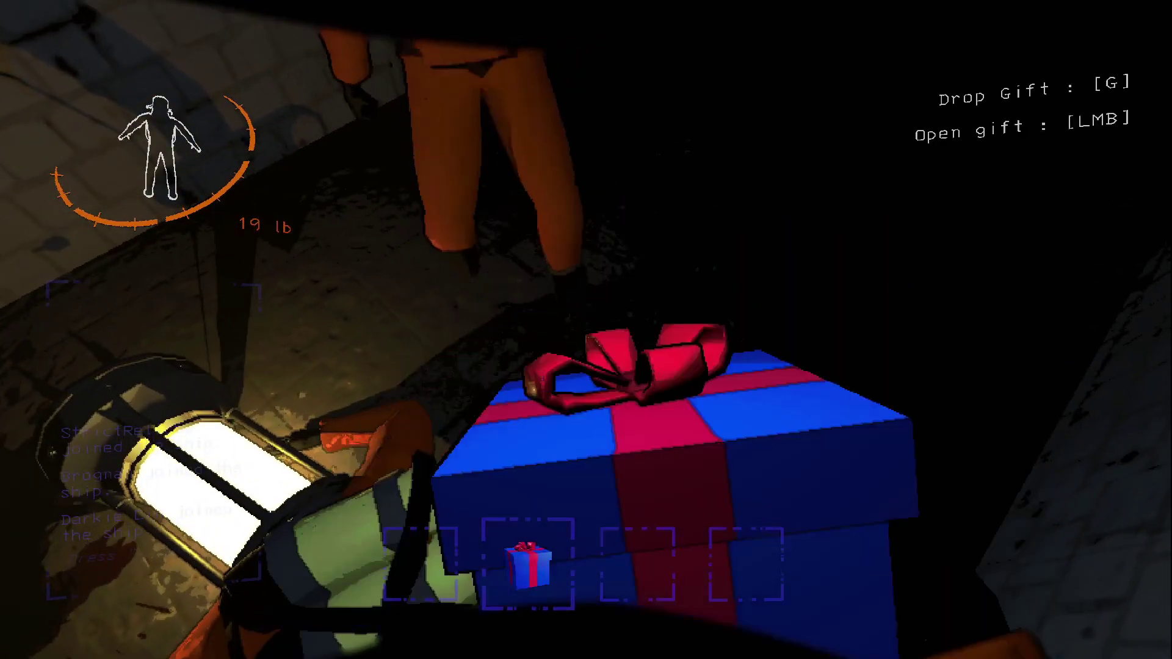
pyautogui.scroll(1, 587, 330)
pyautogui.press('e')
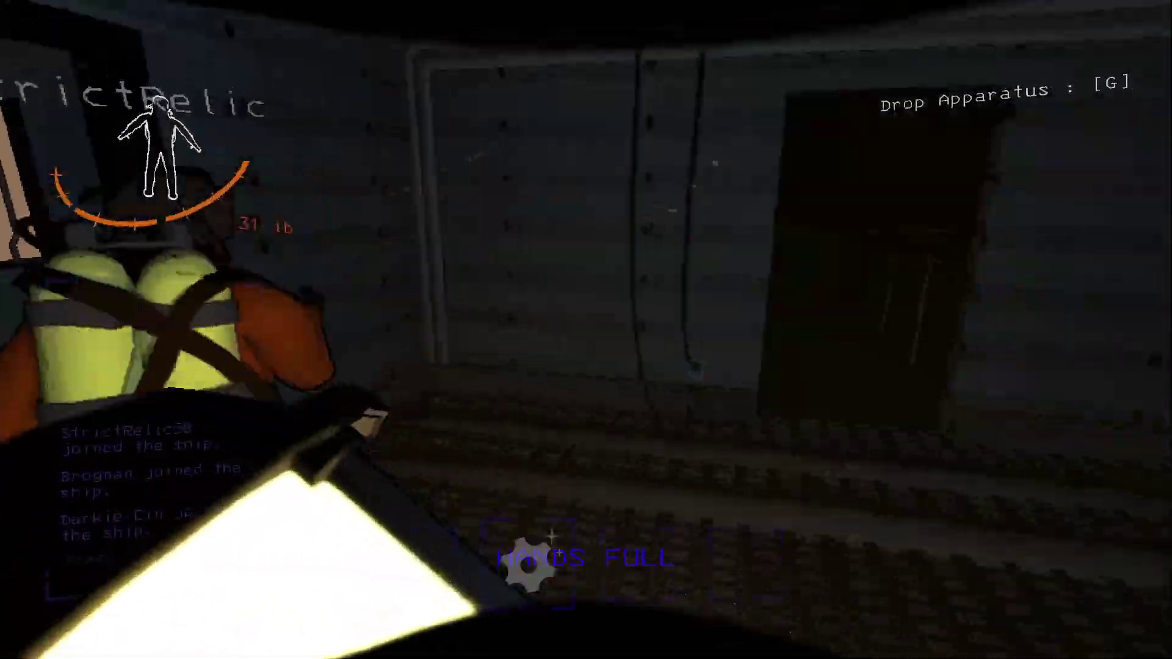
# Step: Leave the facility through the Exit door with the apparatus and climb the ladder
pyautogui.press('e')
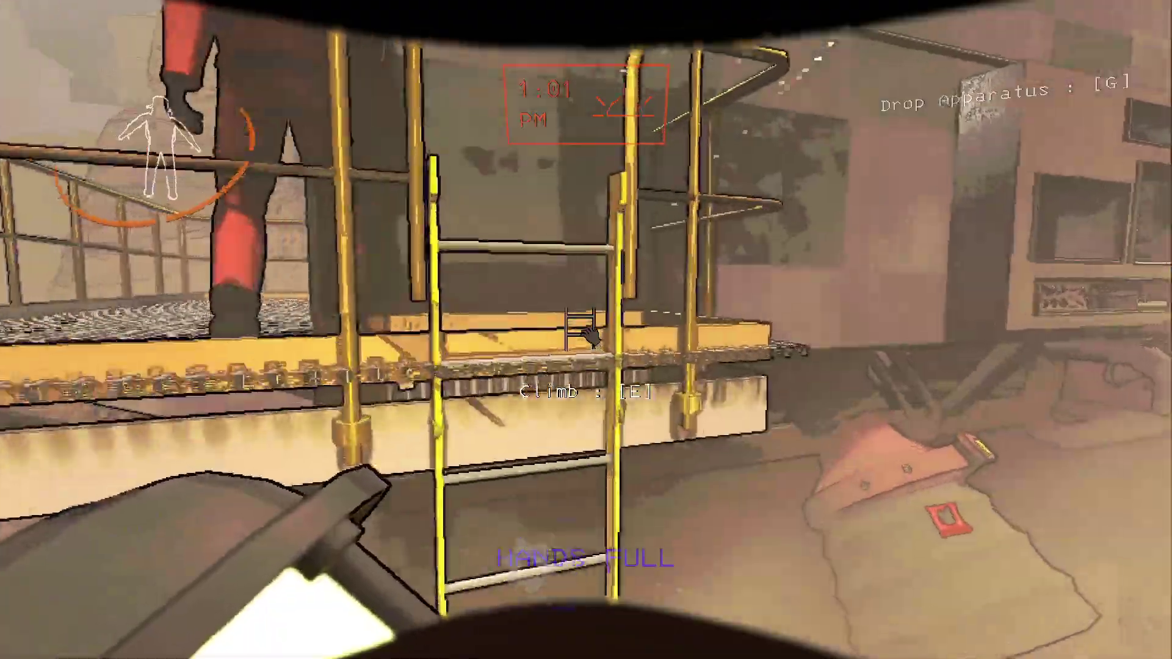
pyautogui.press('e')
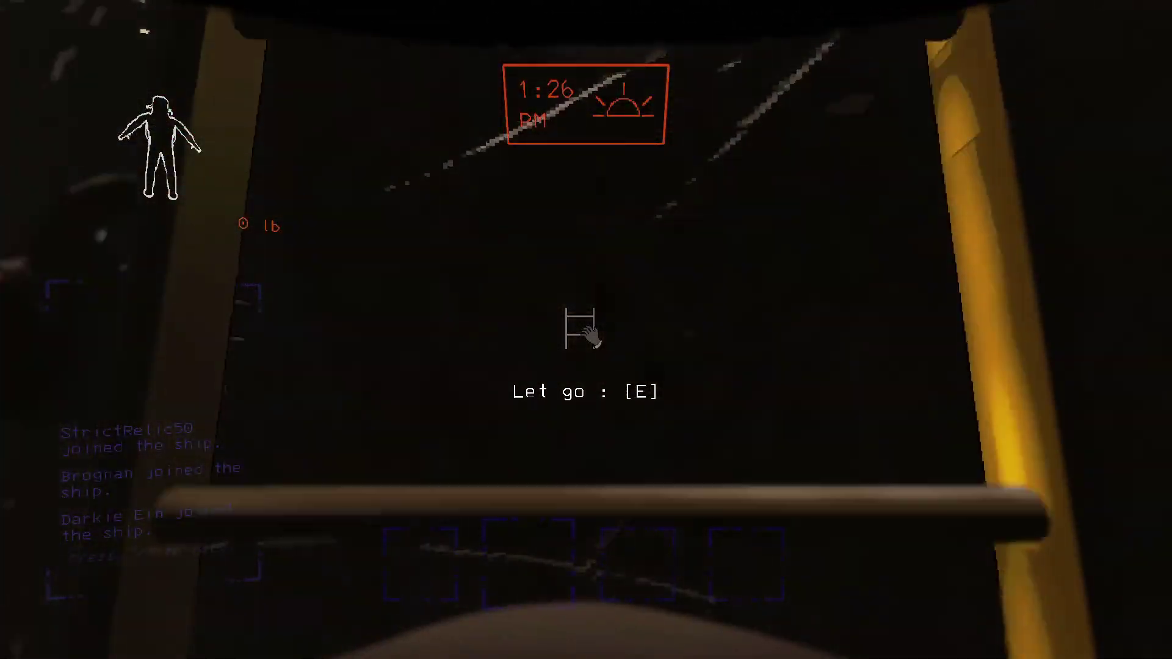
pyautogui.press('w')
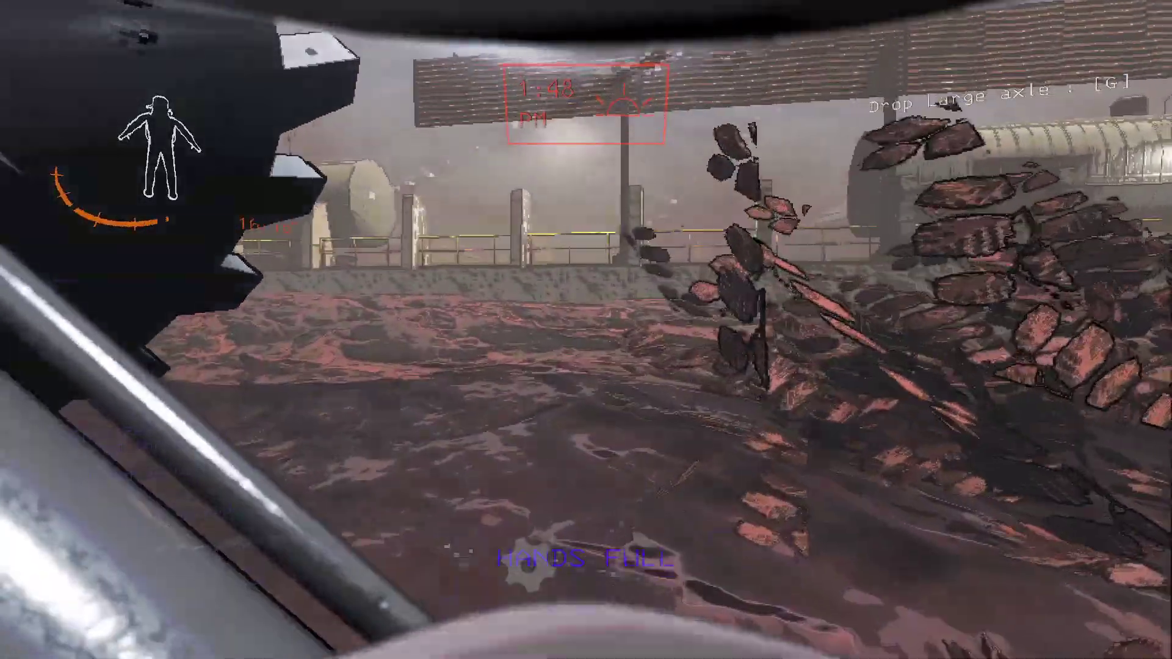
# Step: Pick up the large axle and carry it along the railway platform beside the tracks
pyautogui.press('w')
pyautogui.press('w')
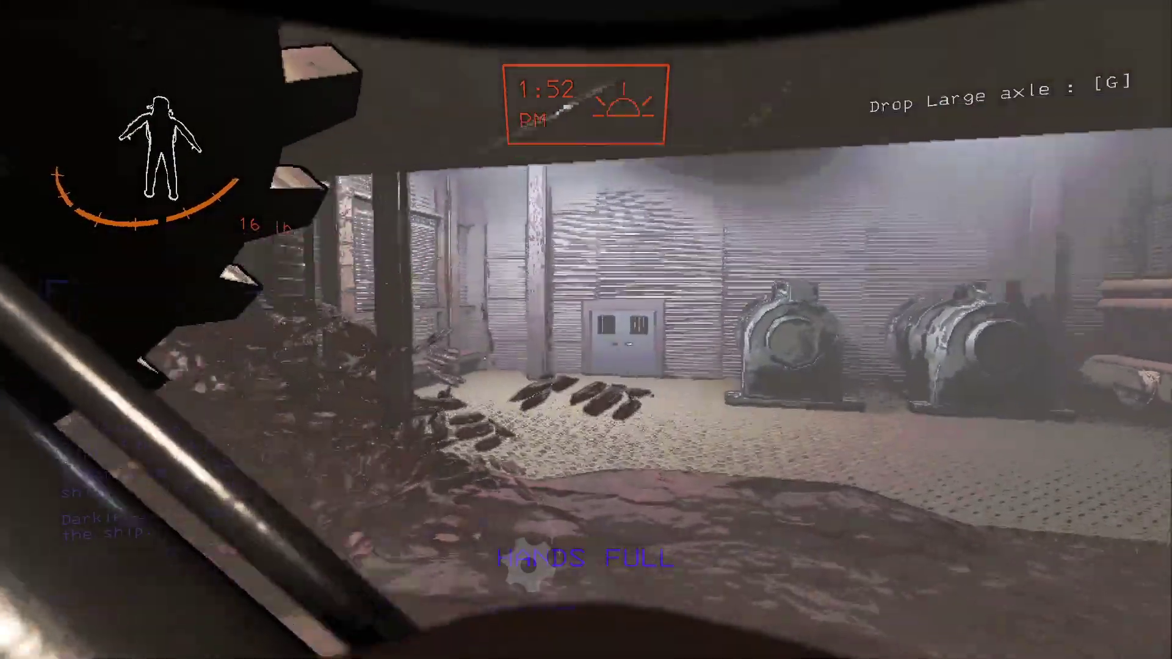
pyautogui.press('w')
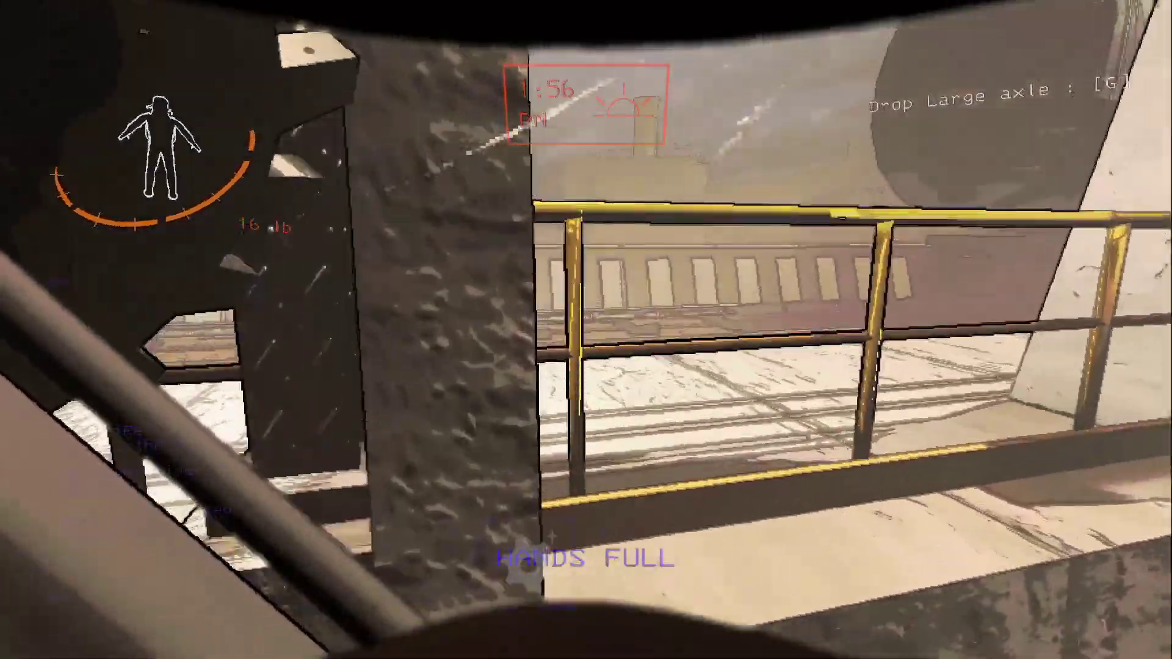
pyautogui.press('w')
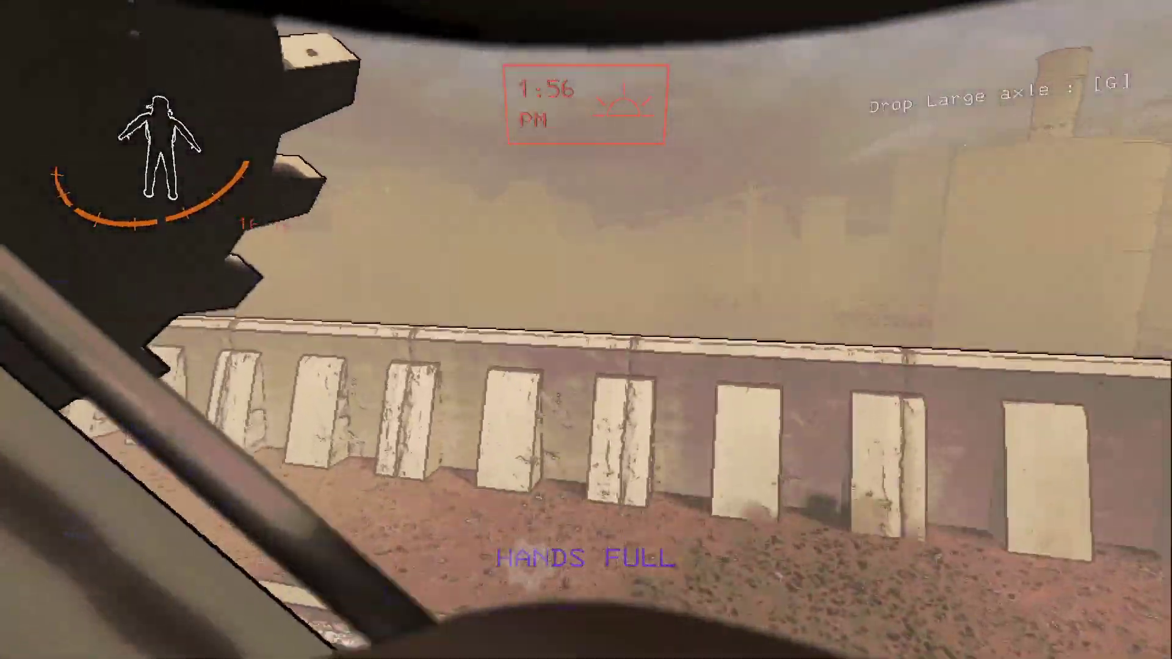
pyautogui.press('w')
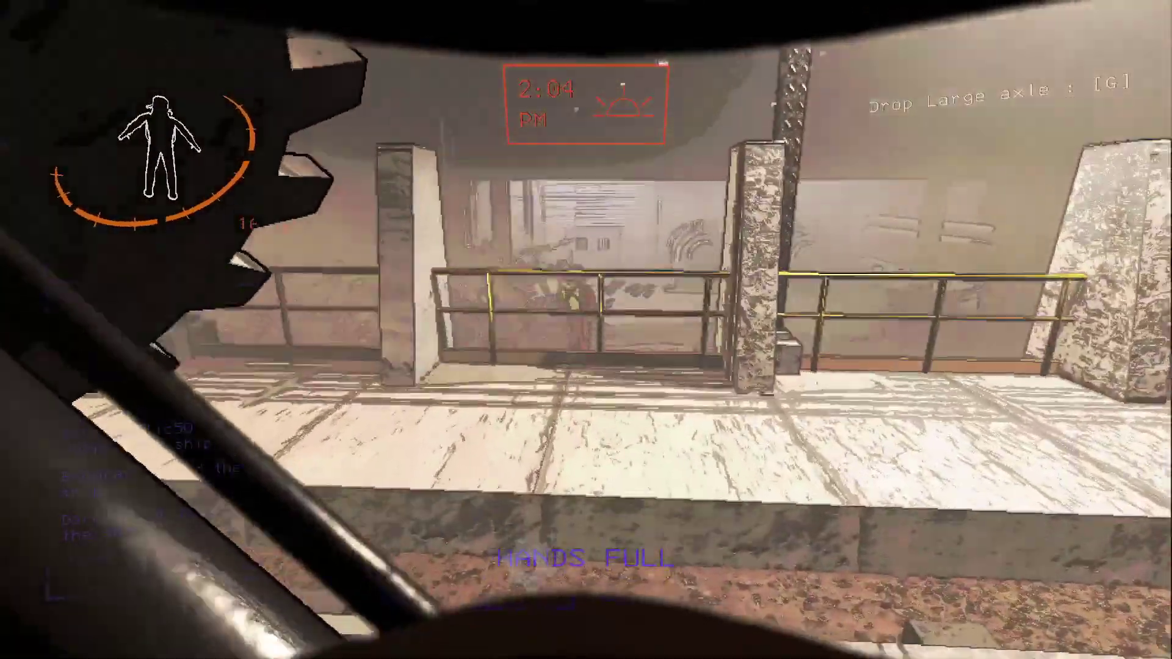
# Step: Set the large axle on the ship floor, inspect the monitor console, and head down the corridor
pyautogui.press('w')
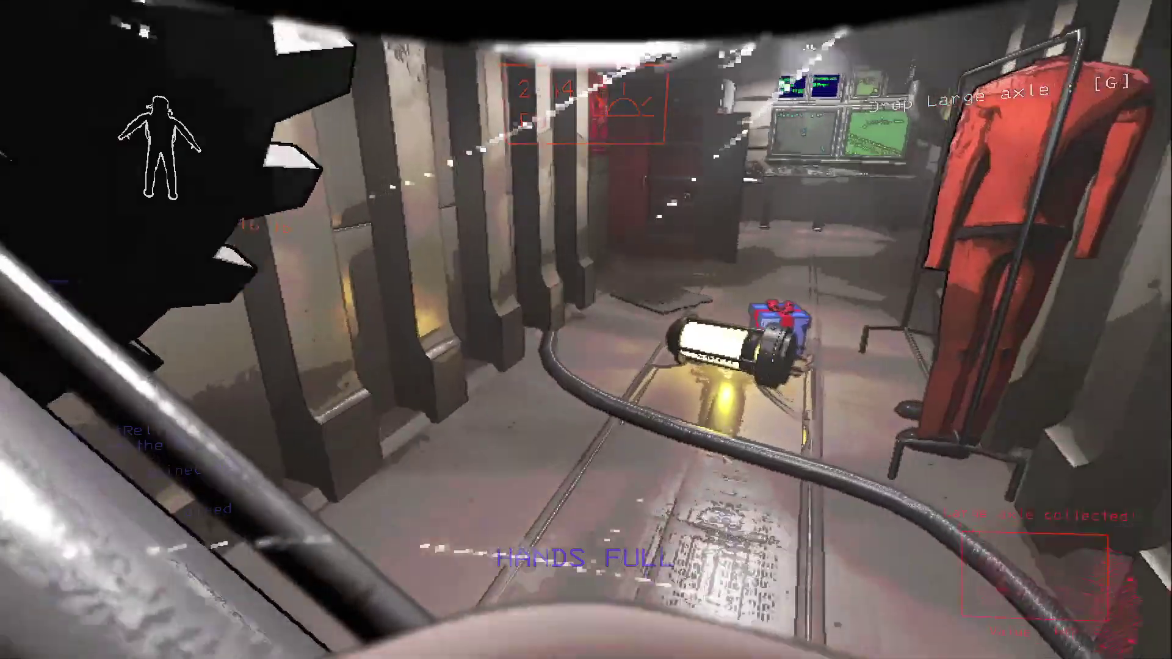
pyautogui.press('g')
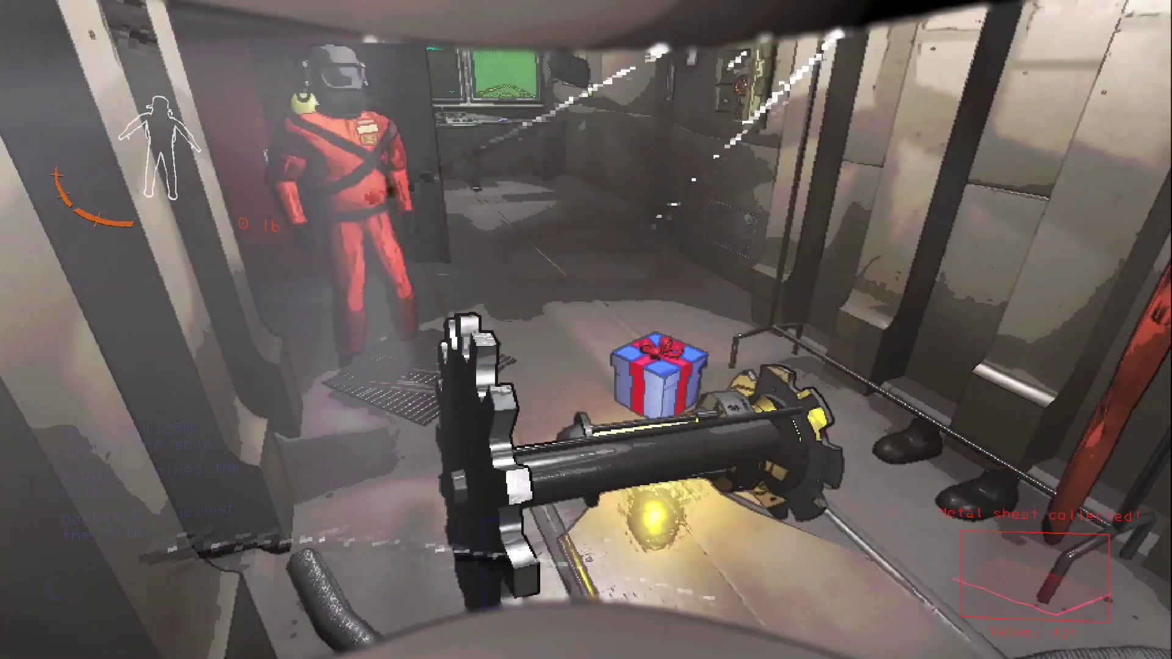
pyautogui.press('w')
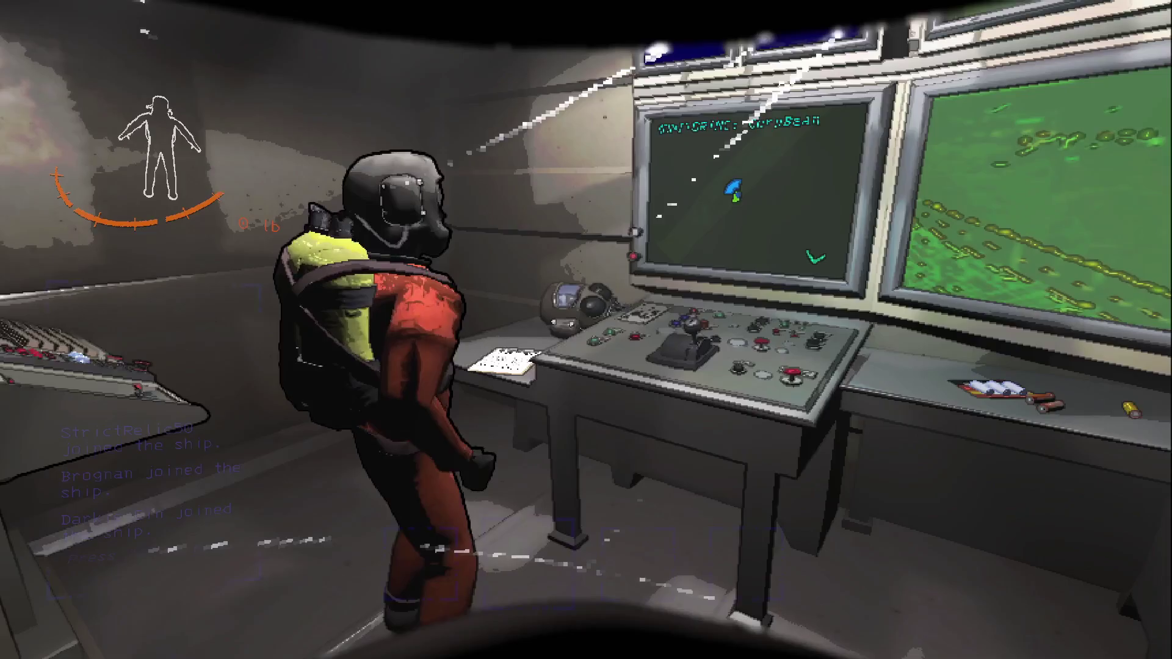
pyautogui.press('w')
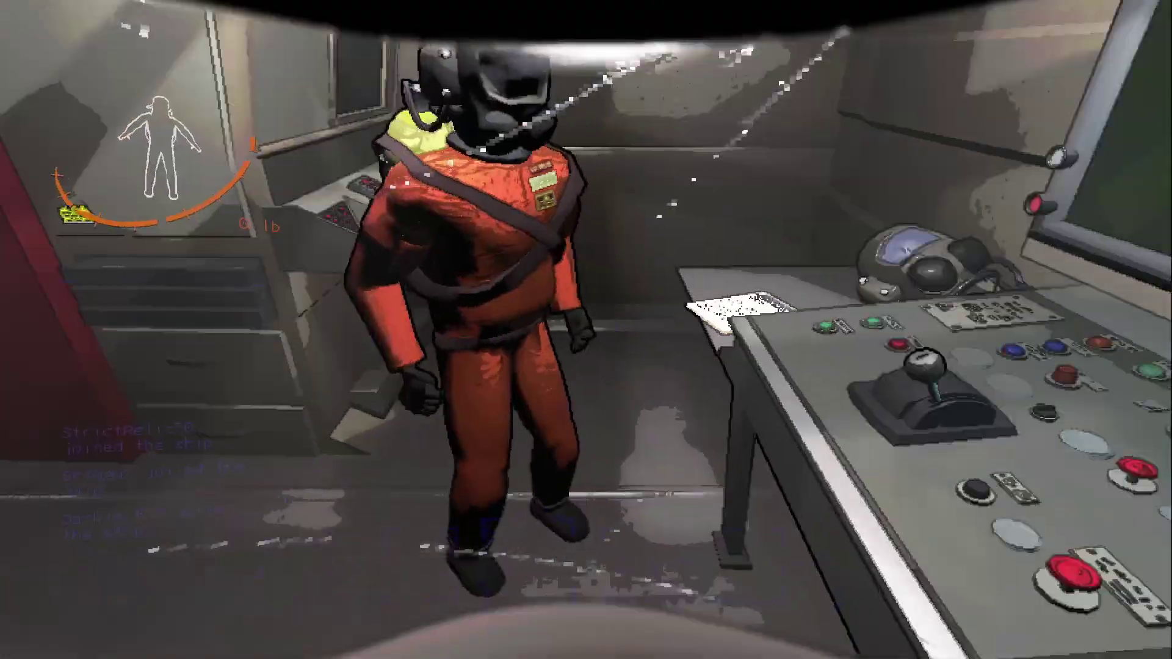
pyautogui.moveTo(586, 329); pyautogui.dragTo(476, 330)
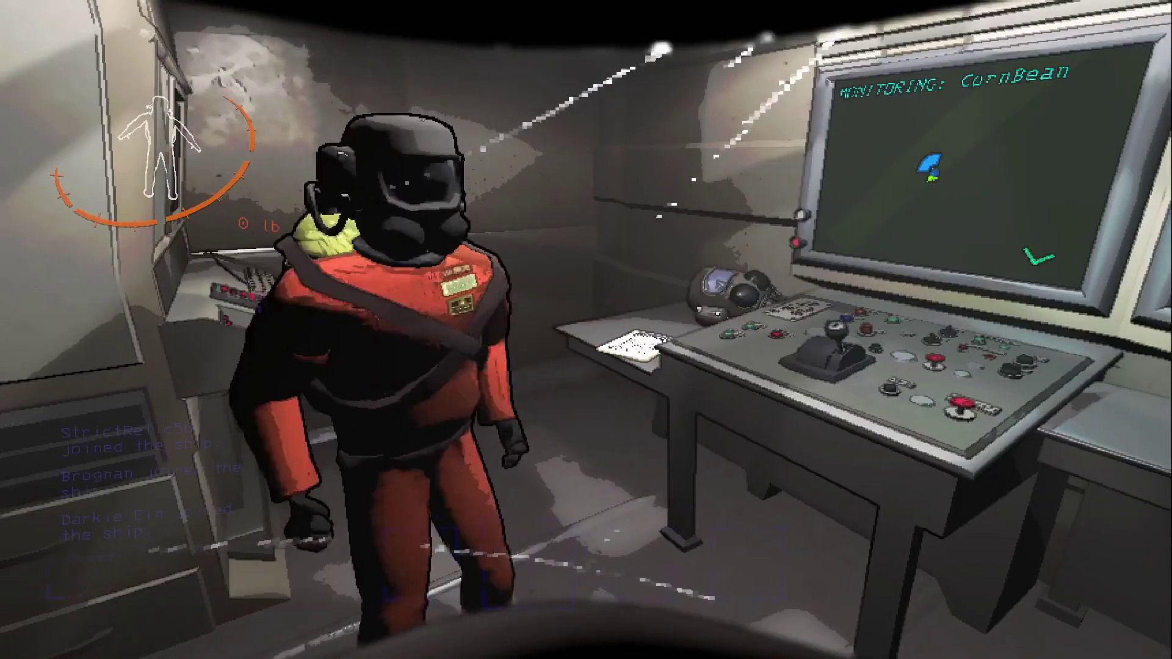
pyautogui.press('w')
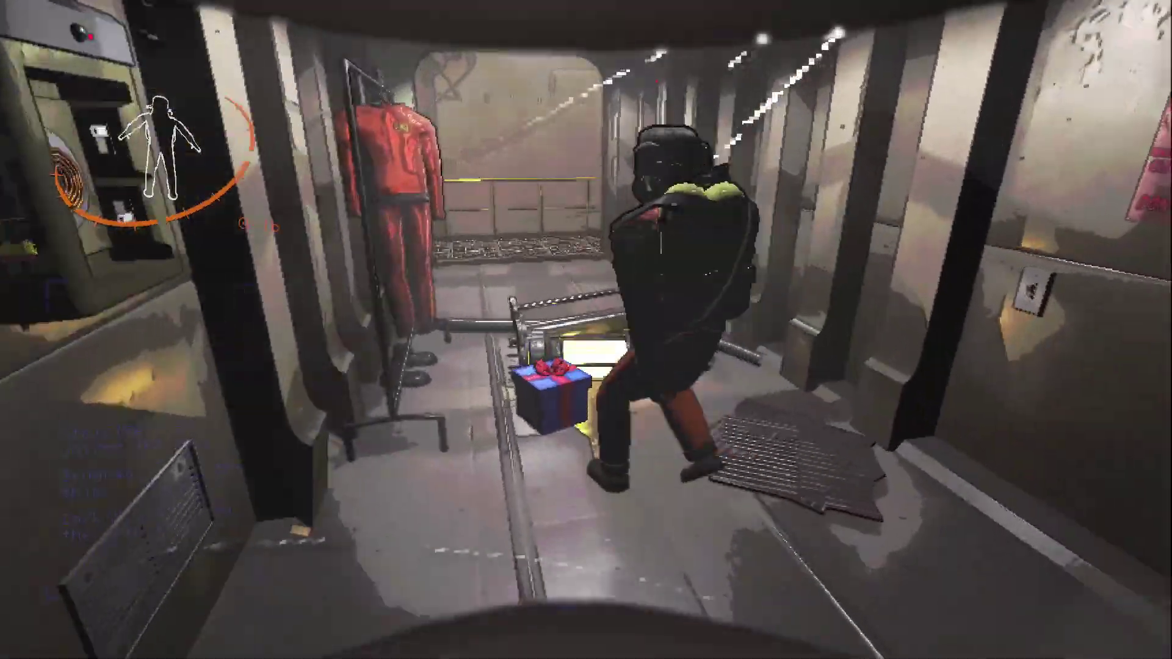
# Step: Jump over the ship's railing, then climb the ladder back onto the catwalk
pyautogui.press('w')
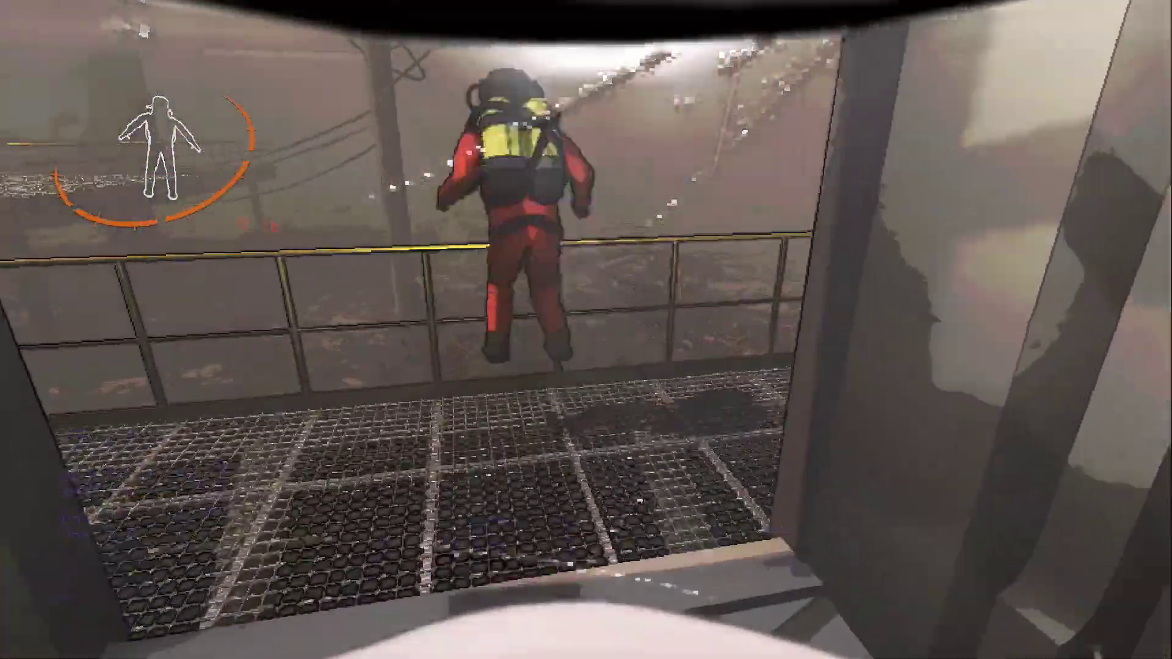
pyautogui.press('space')
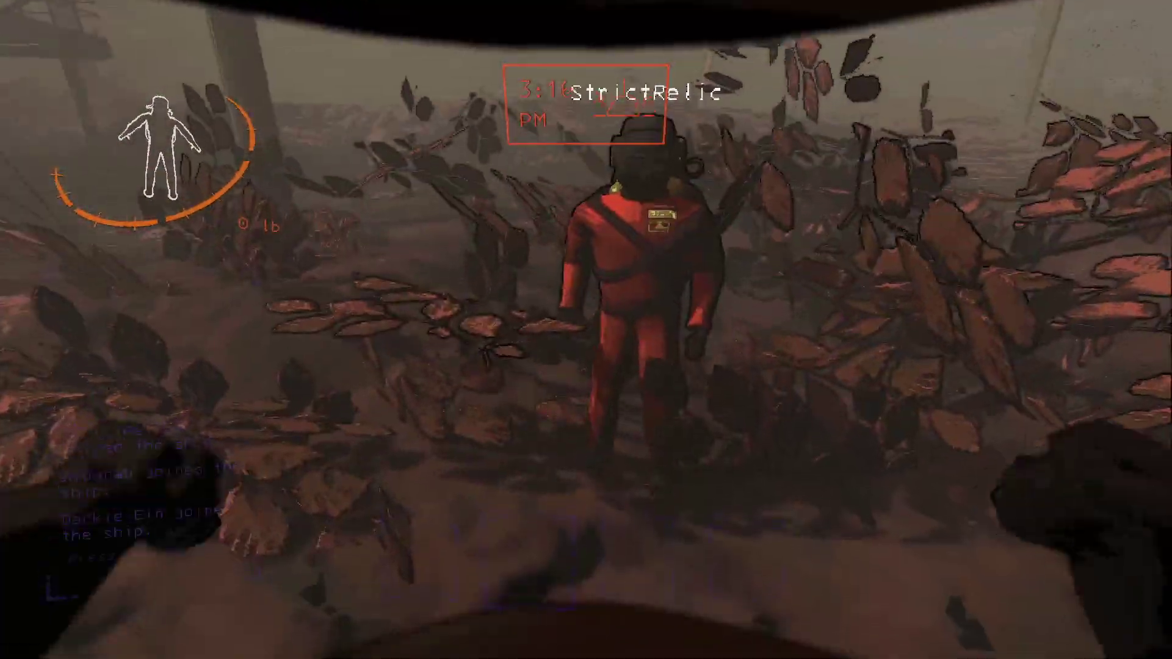
pyautogui.press('w')
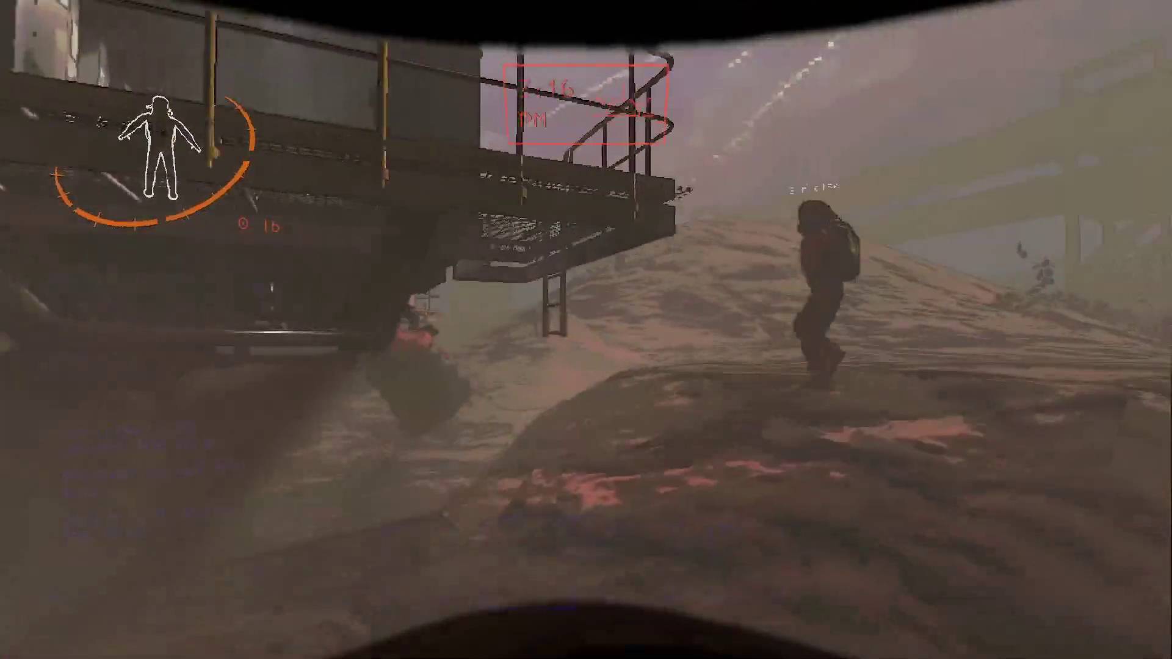
pyautogui.press('w')
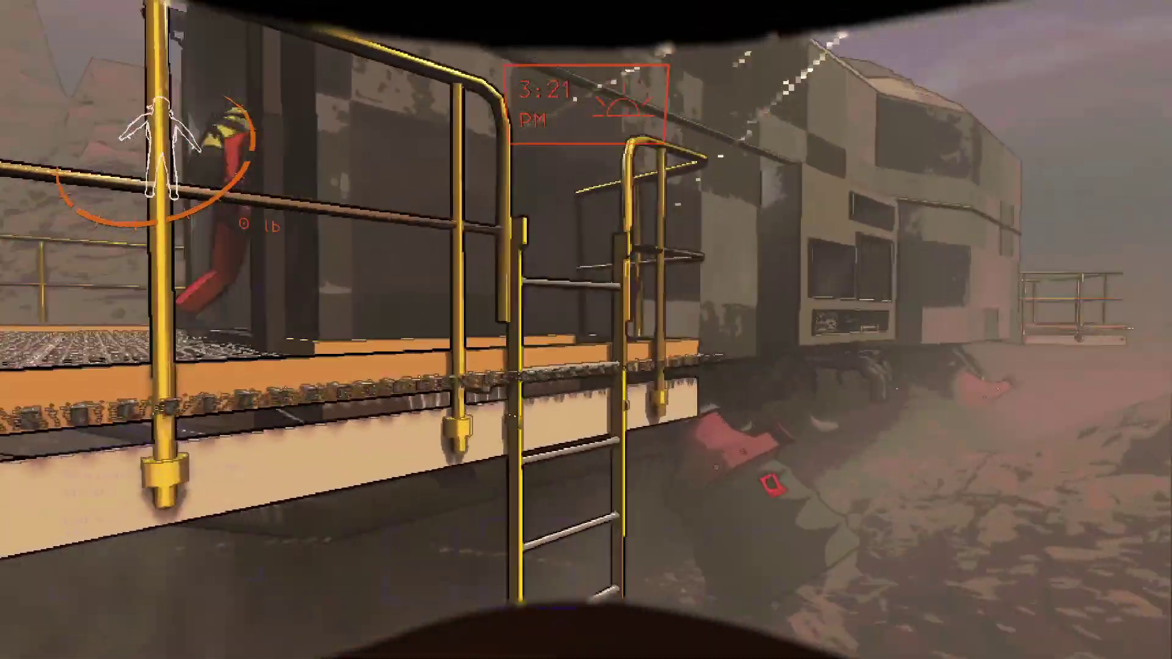
pyautogui.press('e')
# Step: Walk back through the ship corridor past the crewmate and jump off the catwalk
pyautogui.press('w')
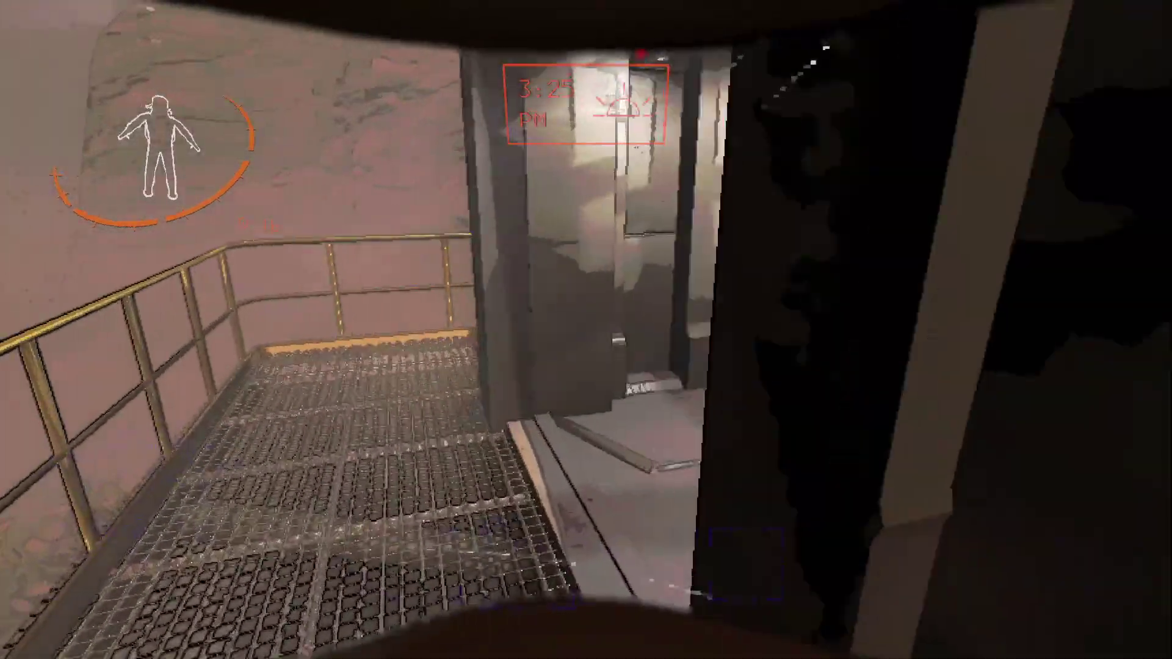
pyautogui.press('w')
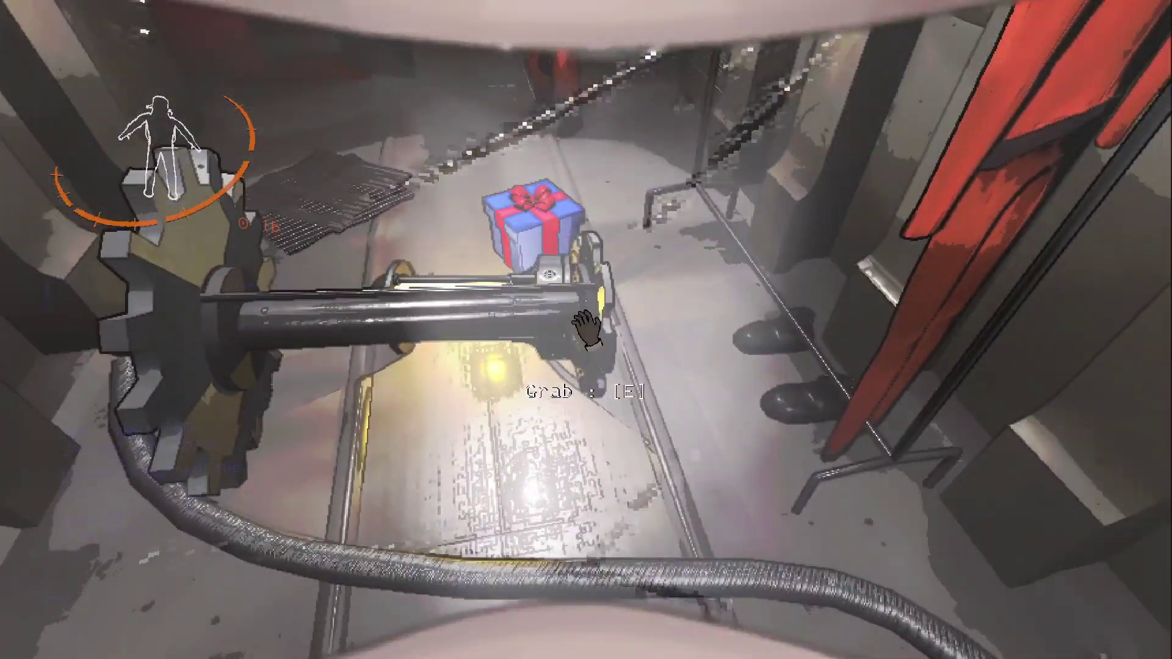
pyautogui.press('w')
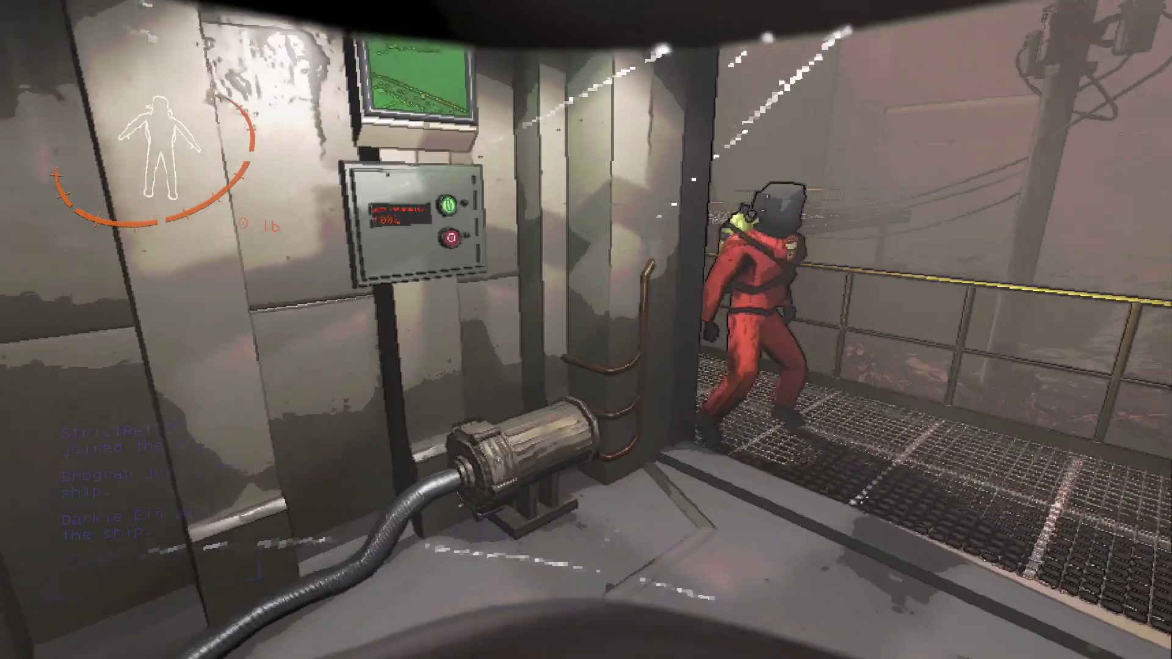
pyautogui.press('w')
pyautogui.press('s')
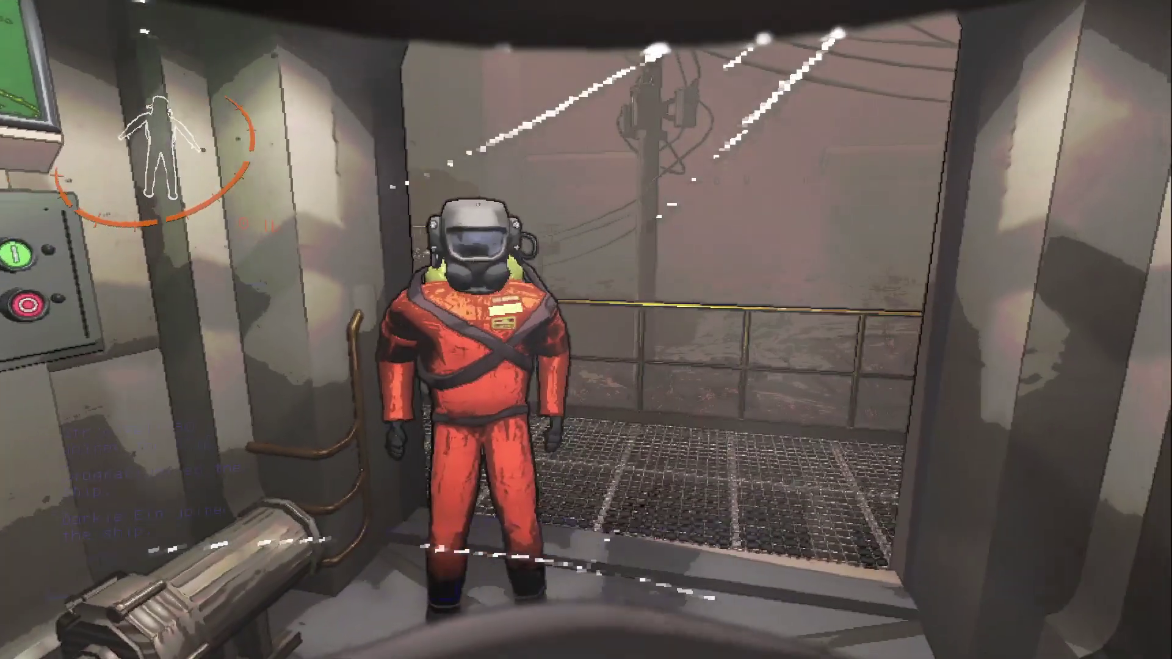
pyautogui.press('w')
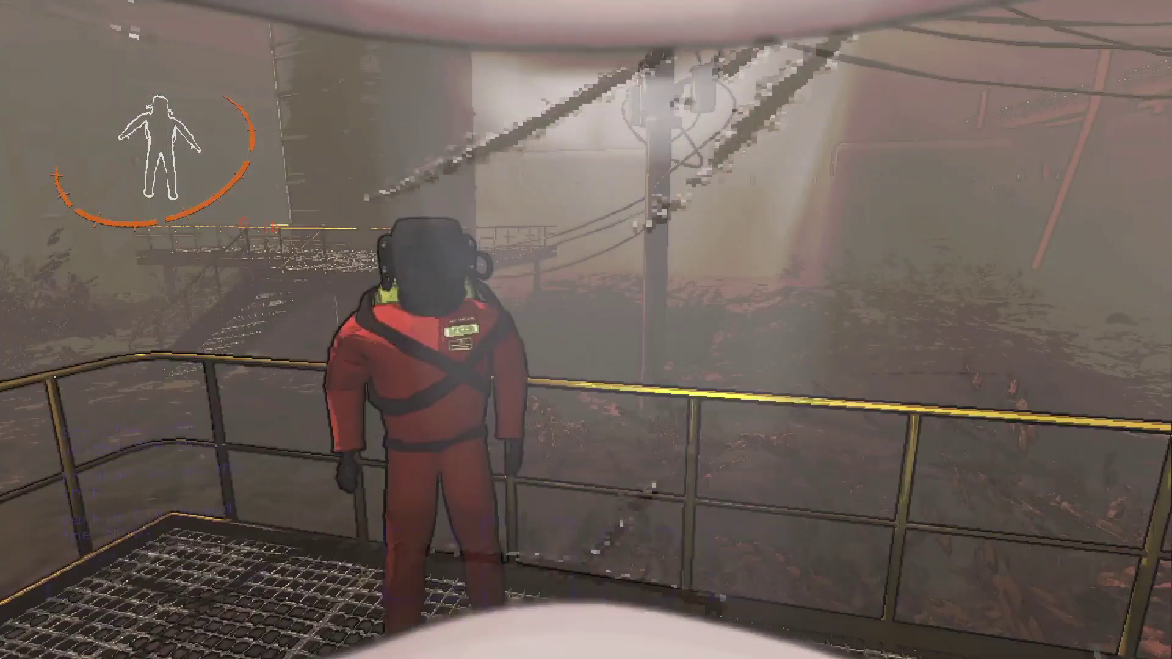
pyautogui.press('w')
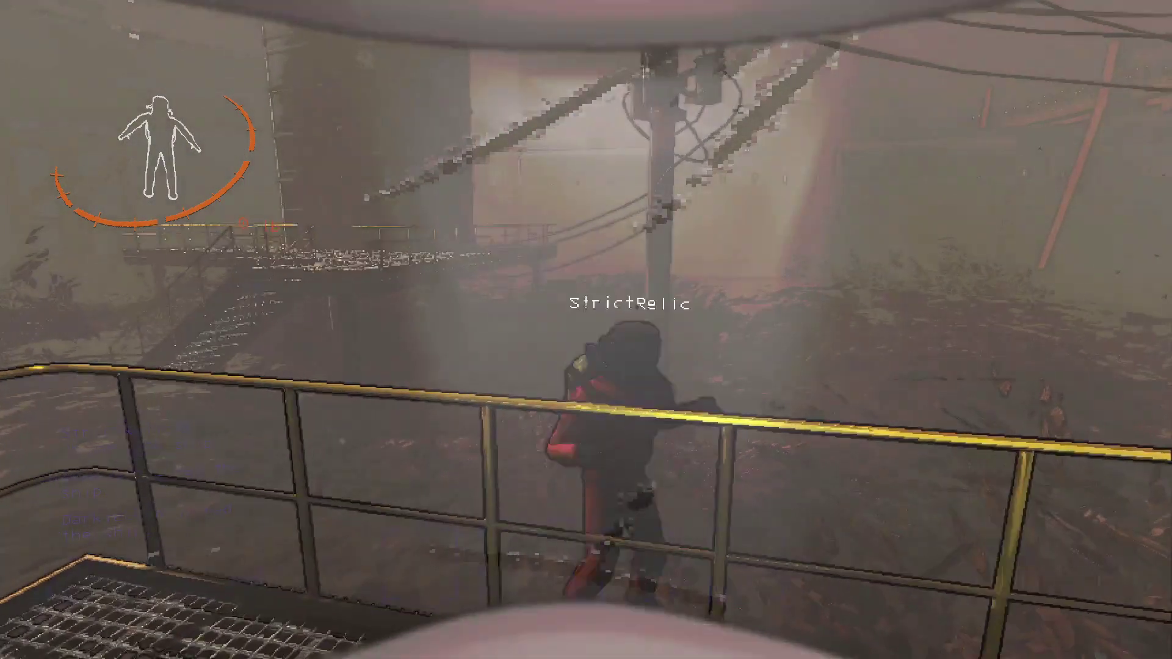
pyautogui.press('space')
# Step: Follow the crewmate over the slope and through the forest, up the rock-wall ladder and walkway
pyautogui.press('w')
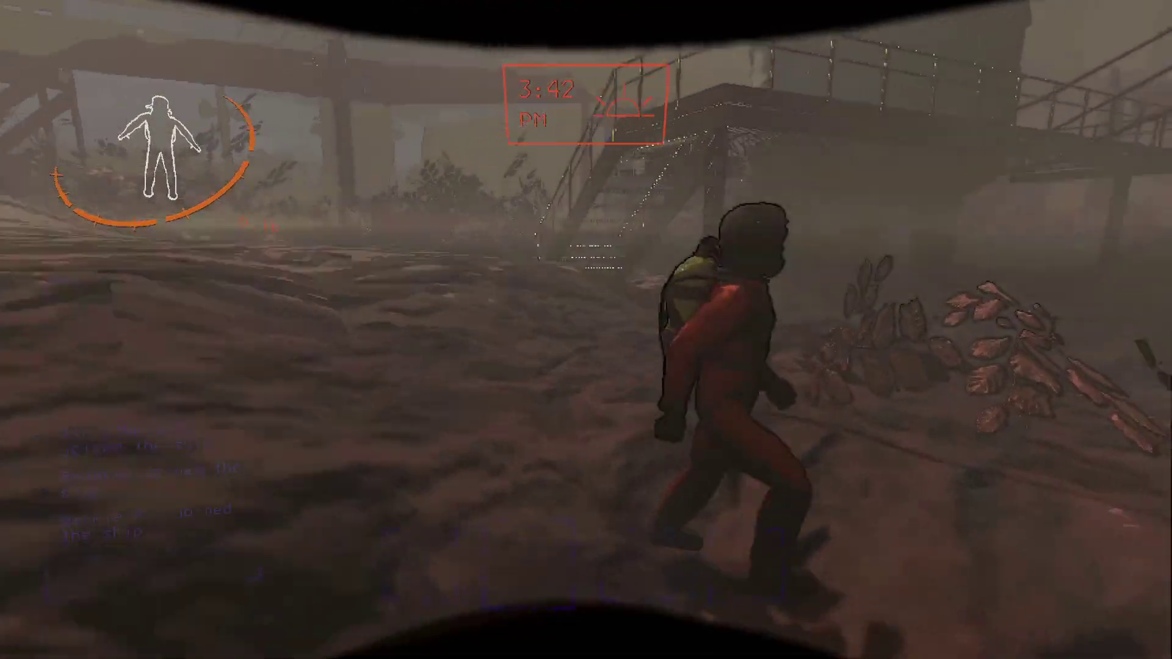
pyautogui.press('w')
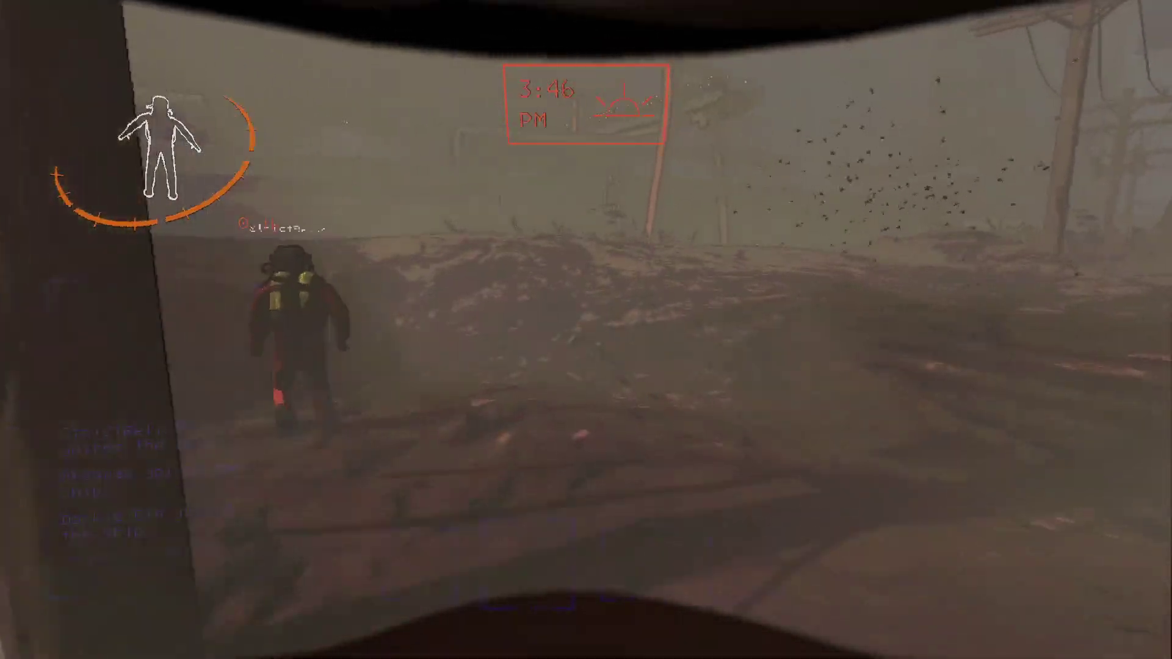
pyautogui.press('w')
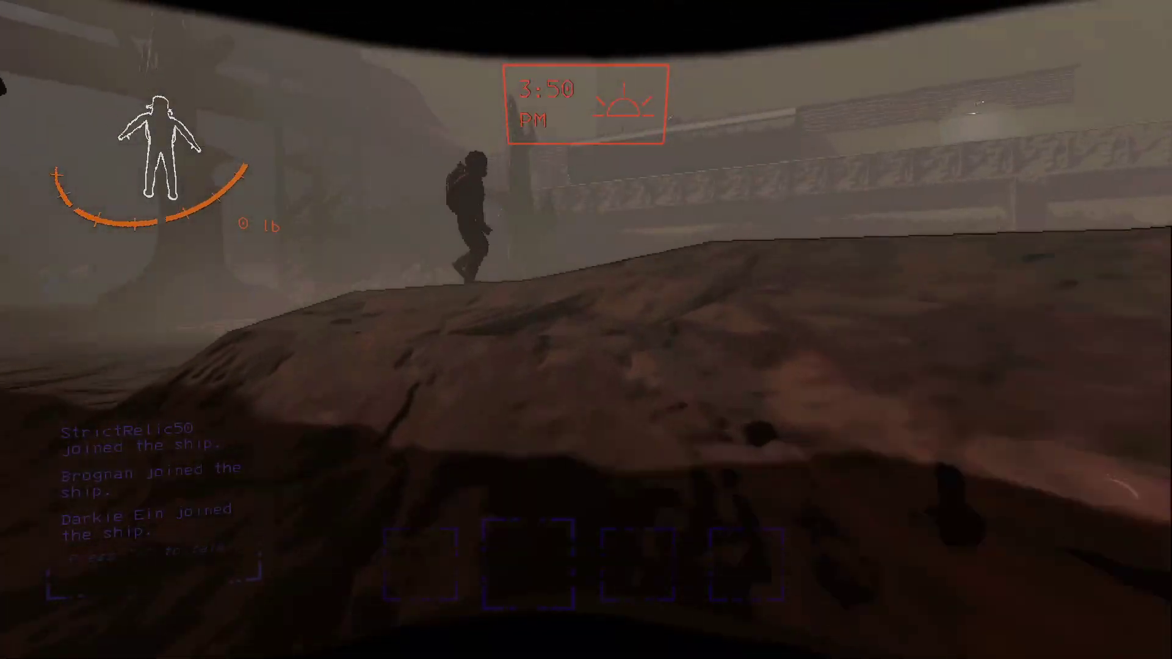
pyautogui.press('w')
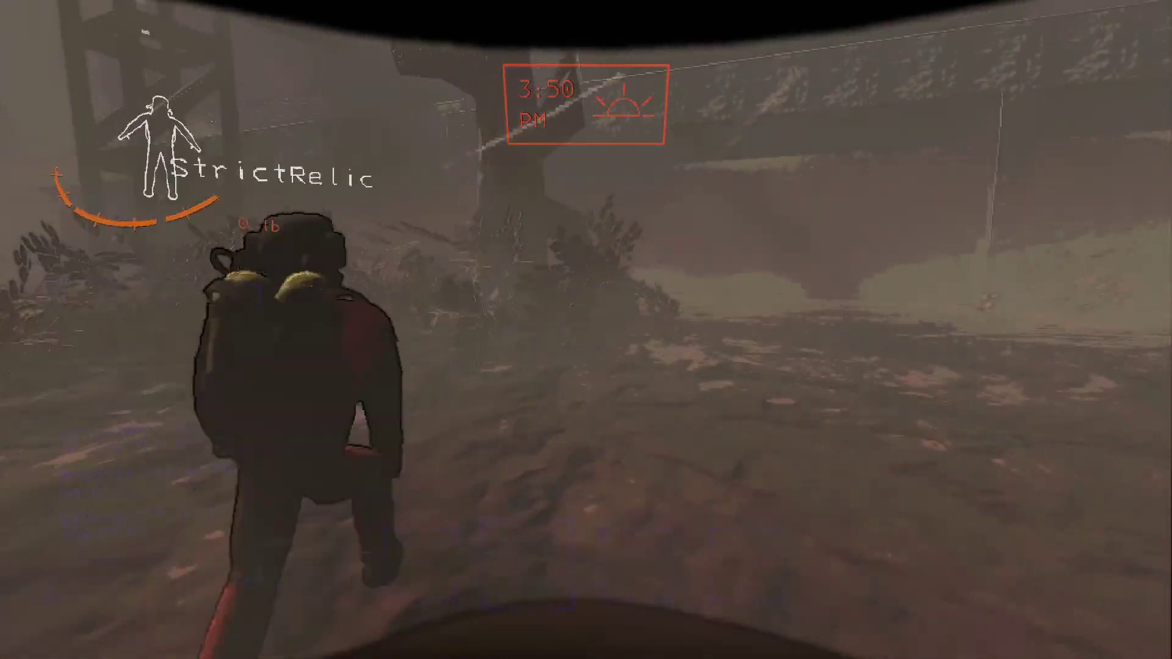
pyautogui.press('w')
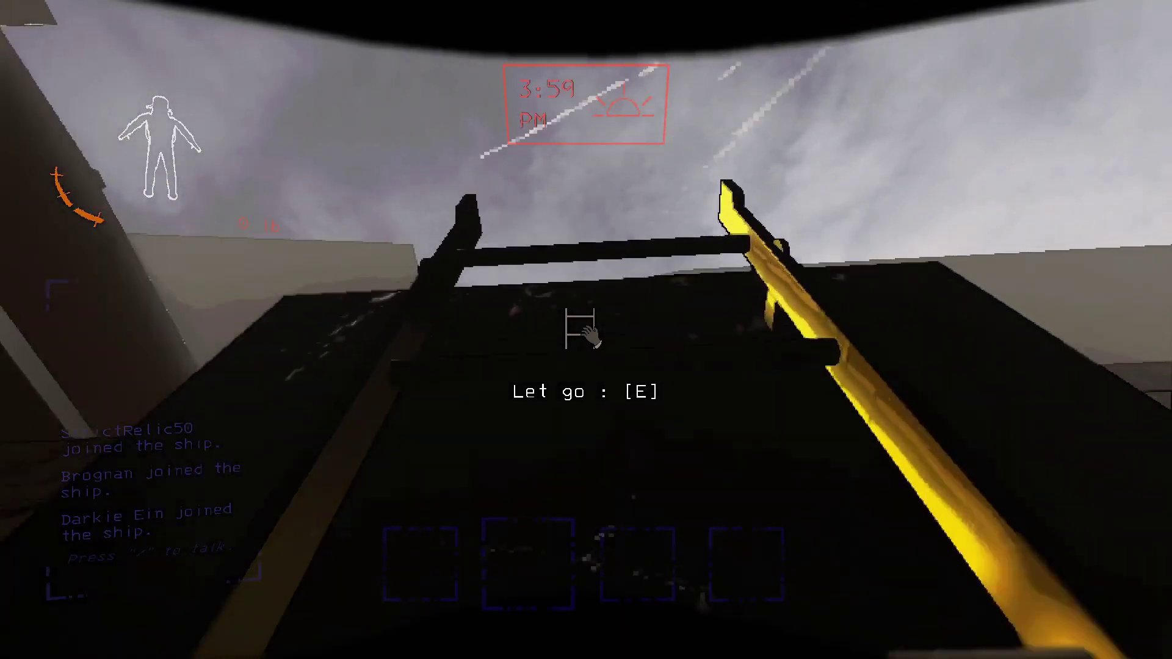
pyautogui.press('w')
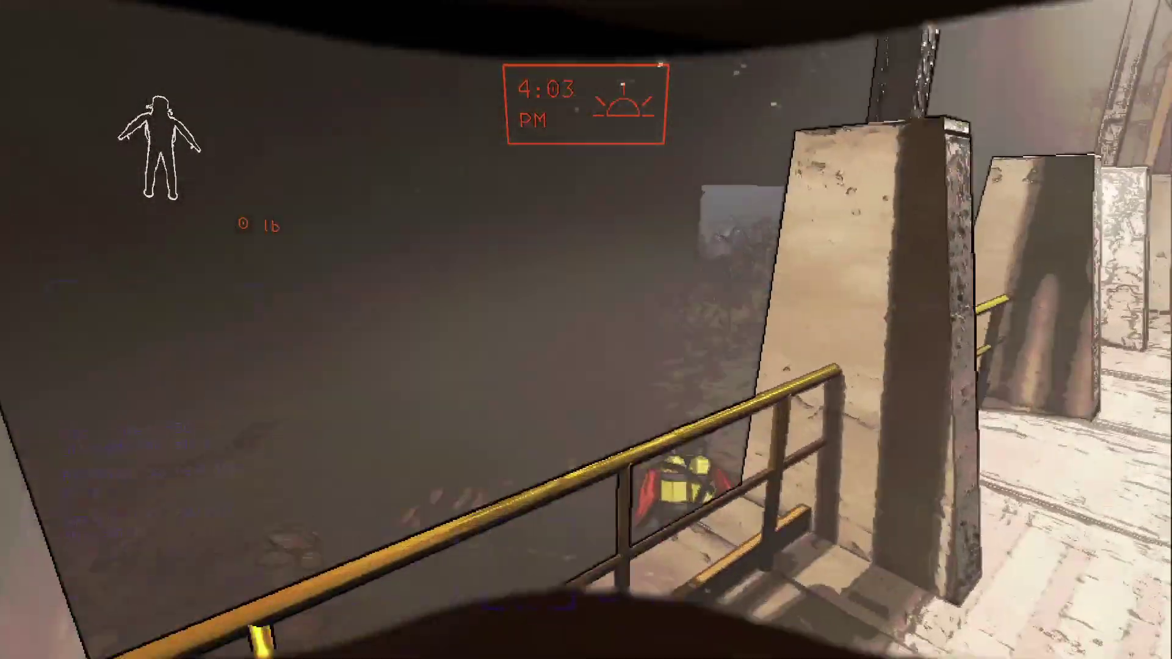
pyautogui.press('w')
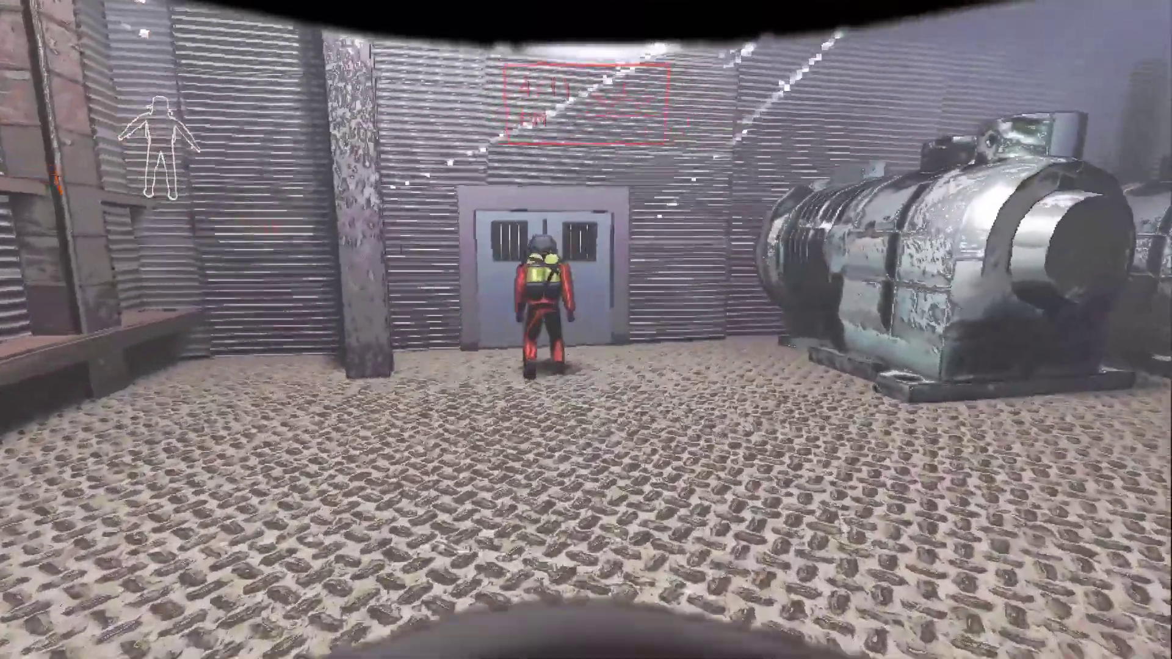
# Step: Enter through the fire exit door and pass through the interior doorway
pyautogui.press('w')
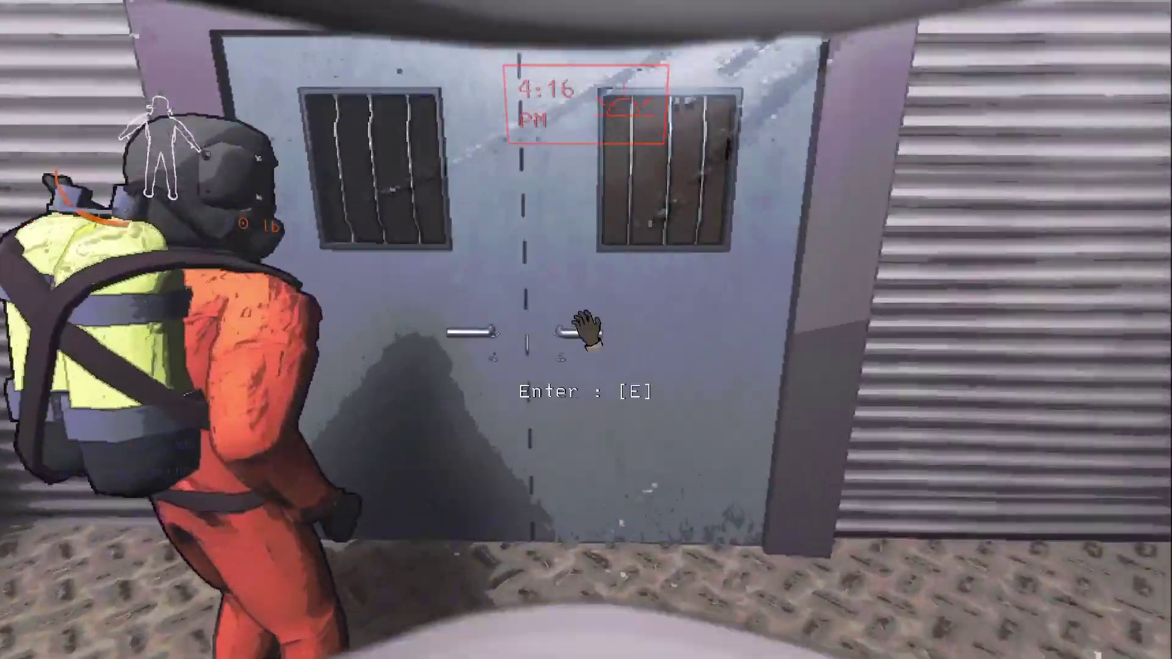
pyautogui.press('w')
pyautogui.press('e')
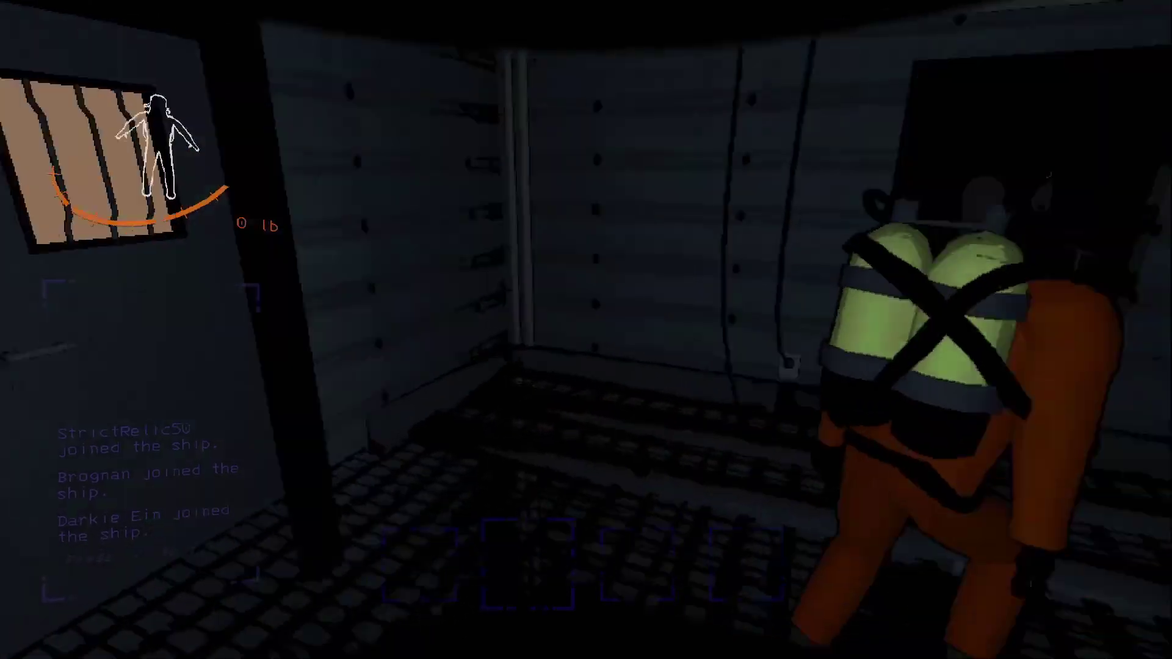
pyautogui.press('w')
pyautogui.press('w')
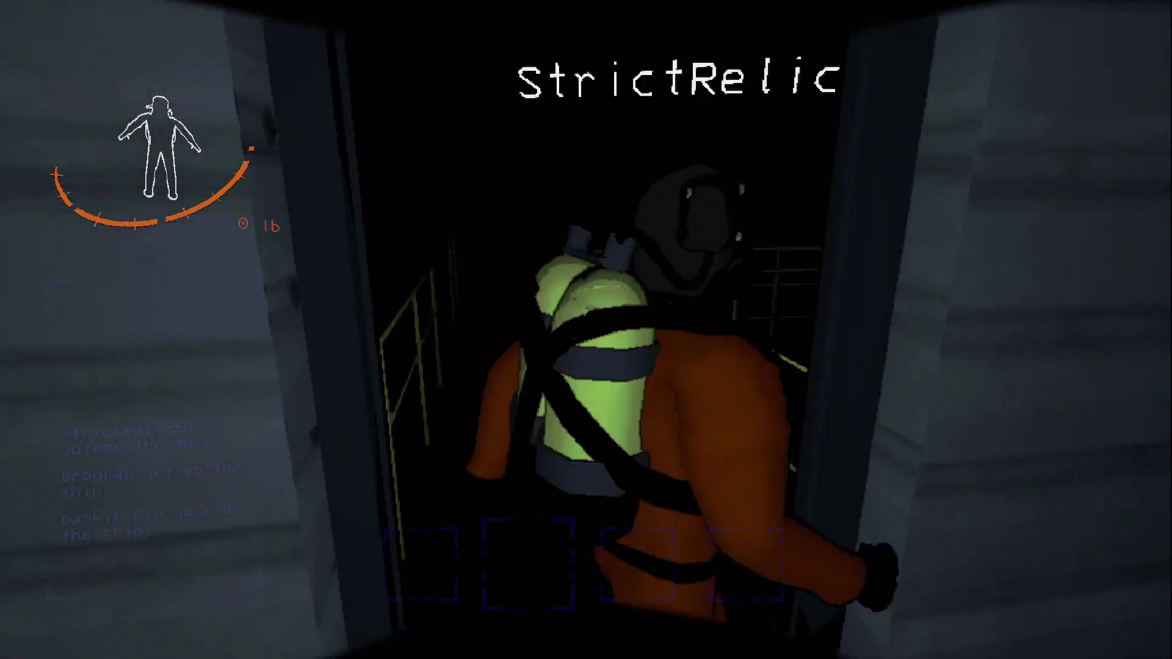
# Step: Descend the stairway after the teammate and follow into the corridor
pyautogui.press('w')
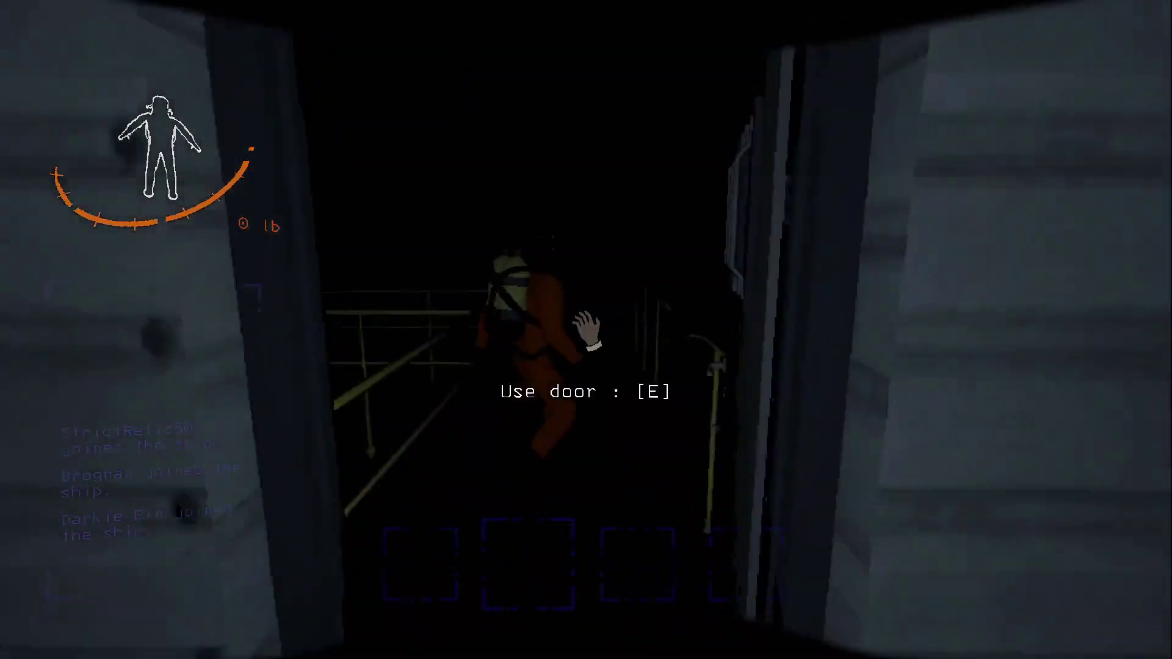
pyautogui.press('w')
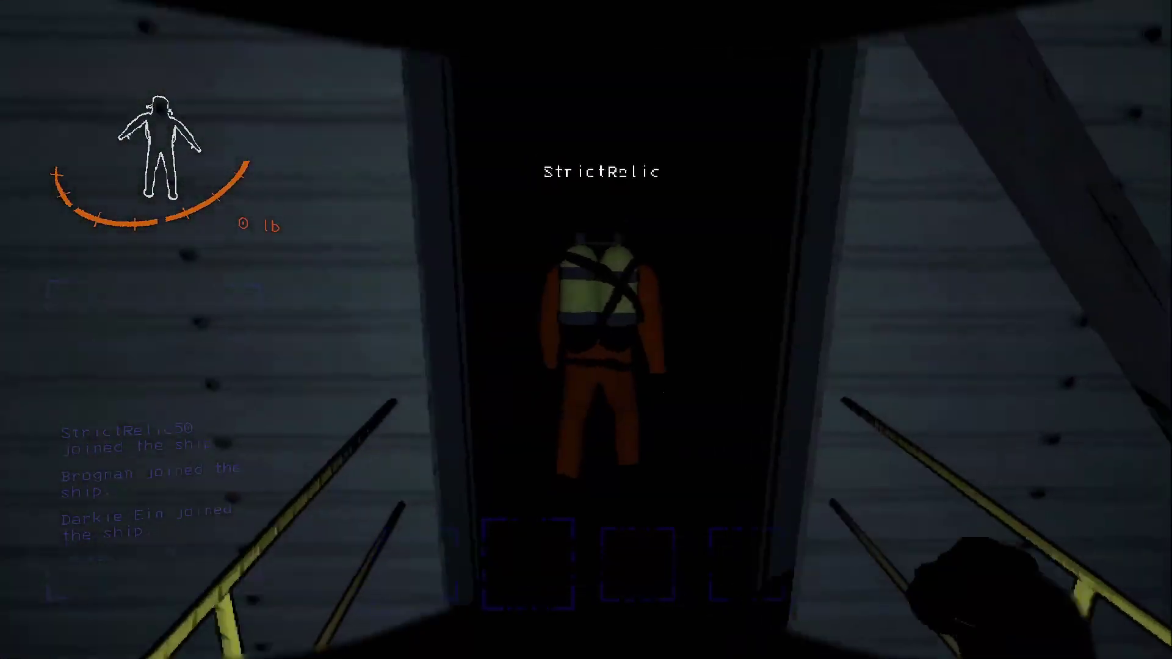
pyautogui.press('w')
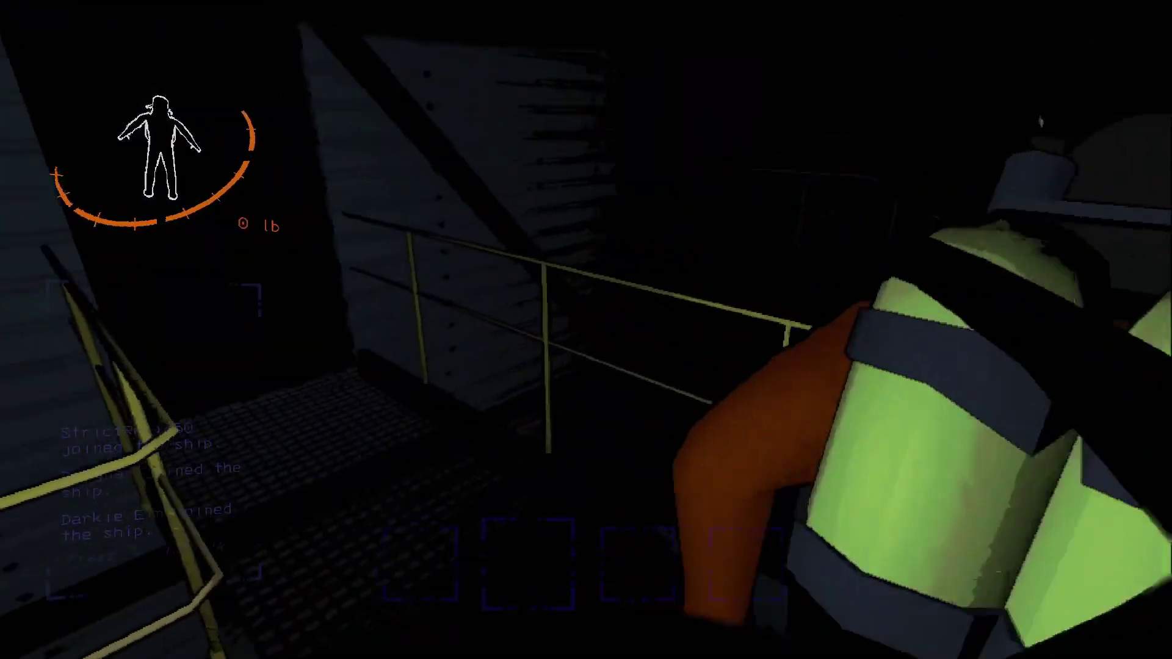
pyautogui.press('w')
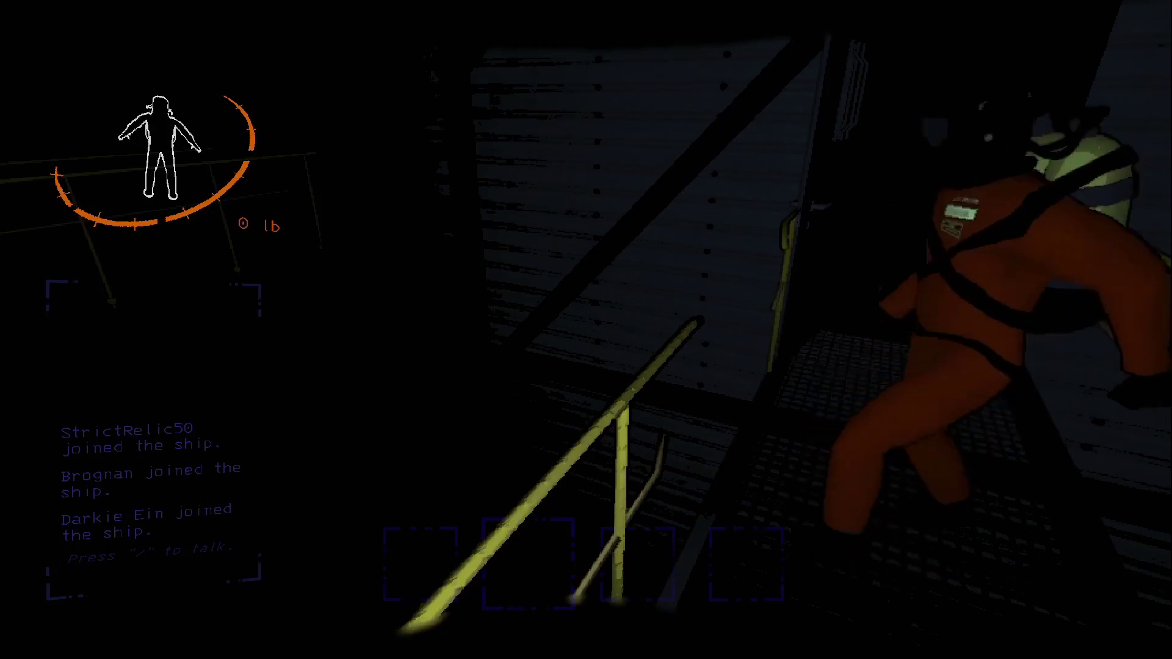
pyautogui.press('w')
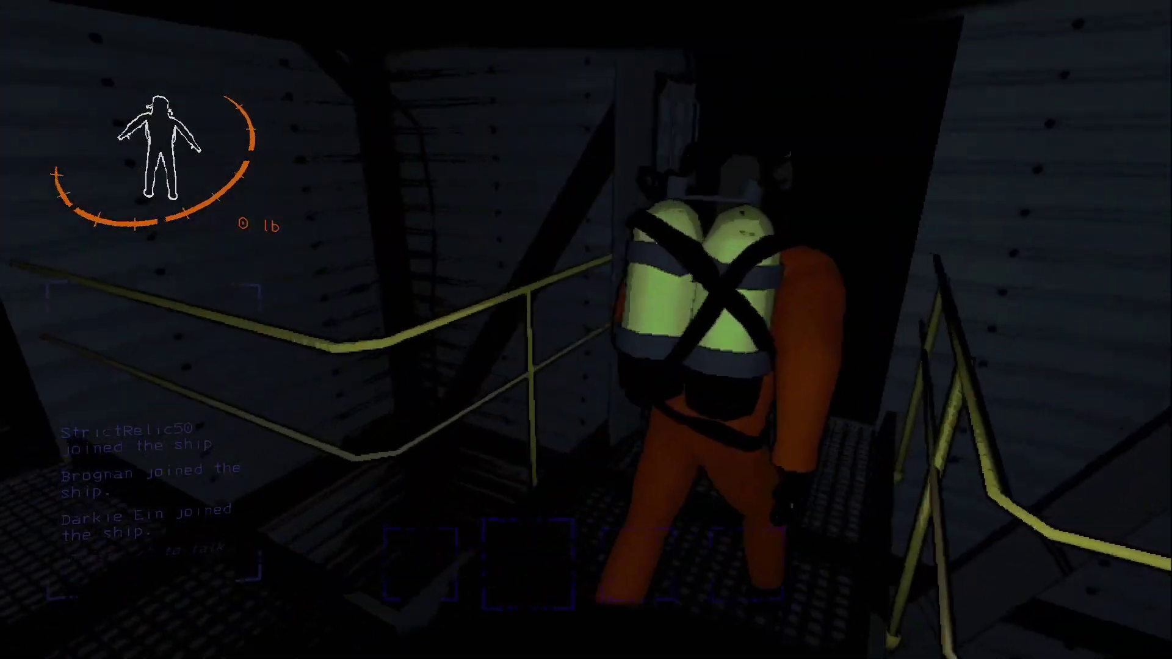
pyautogui.press('w')
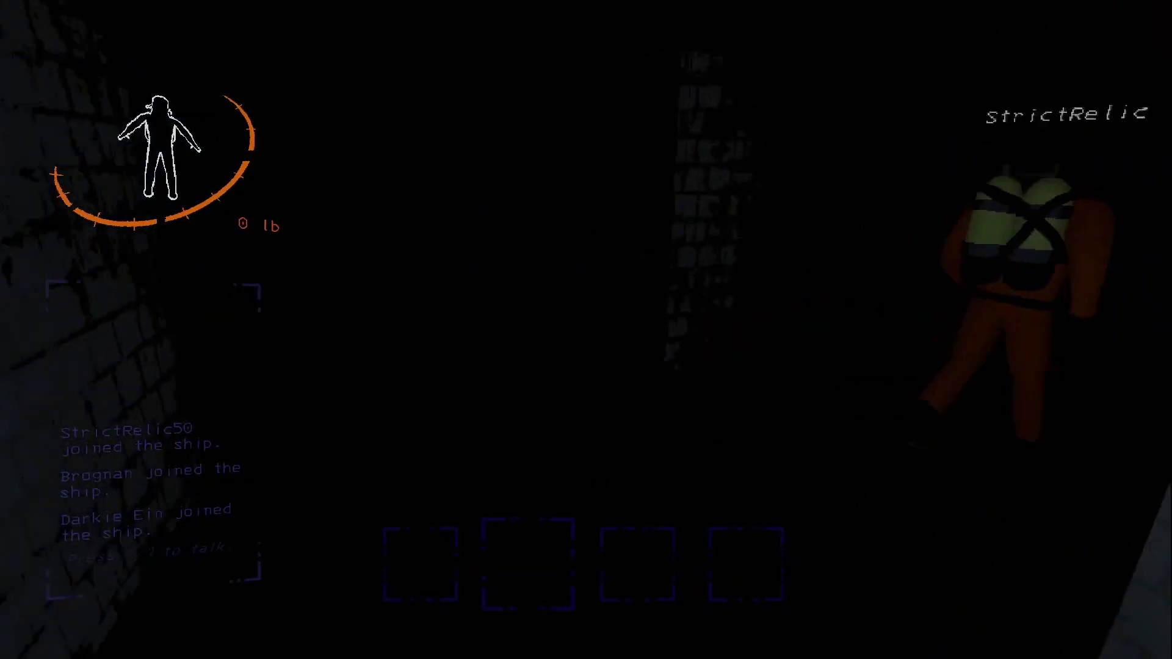
pyautogui.press('w')
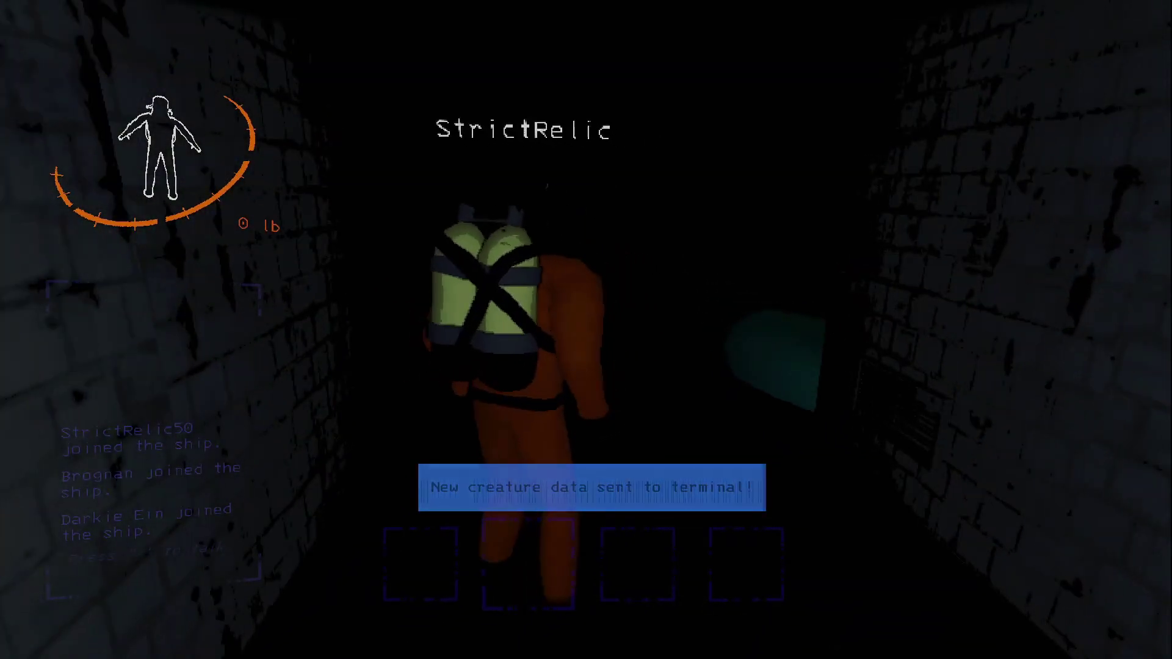
# Step: Follow the teammate around the corner and along the narrow dark brick corridor
pyautogui.press('w')
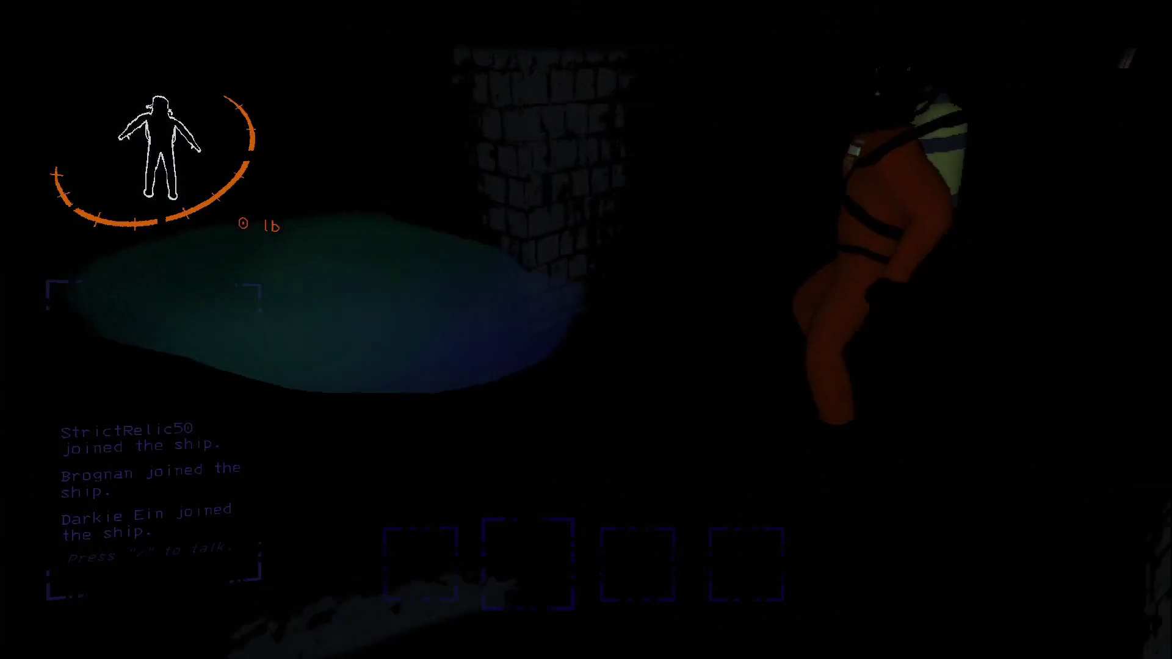
pyautogui.press('w')
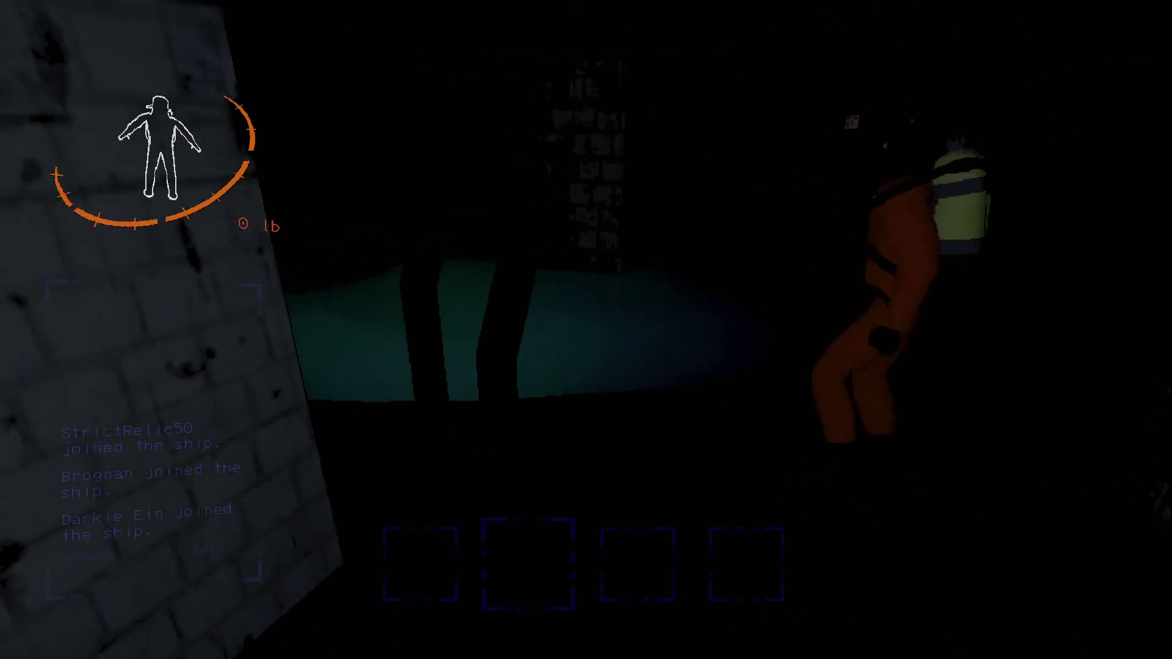
pyautogui.press('w')
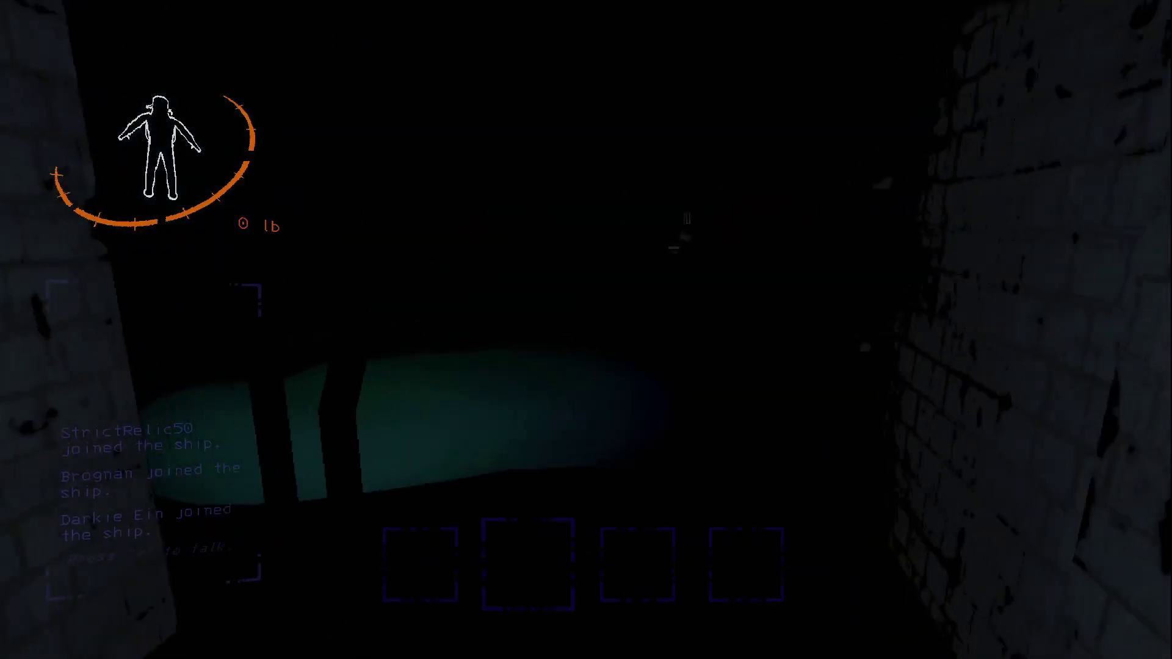
pyautogui.press('w')
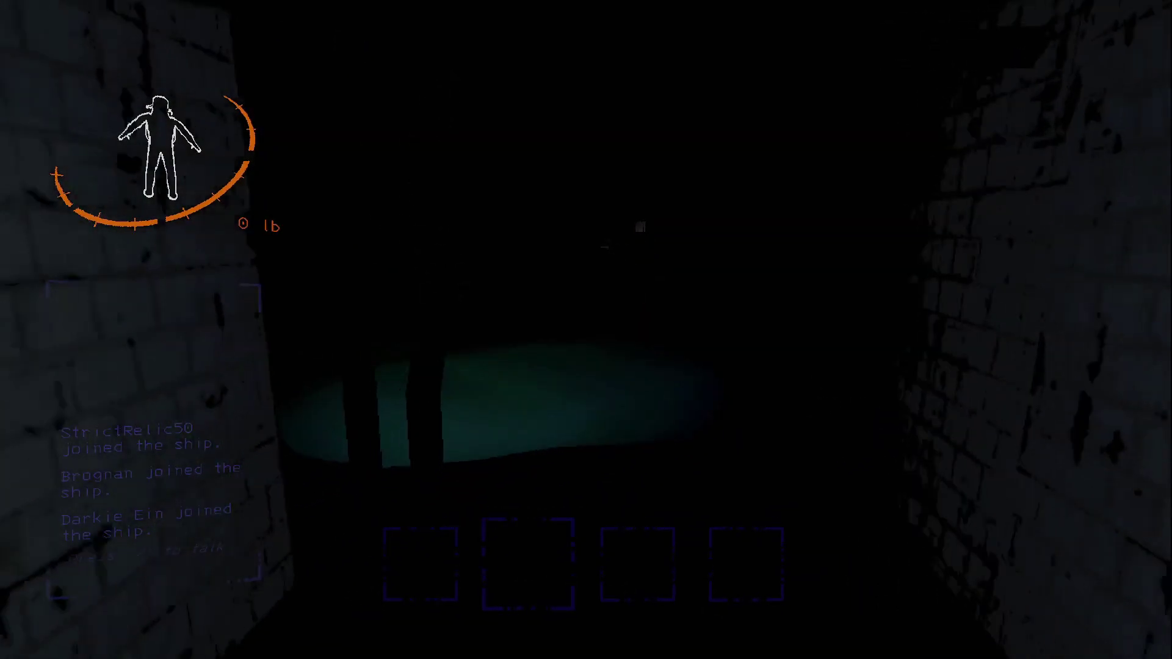
pyautogui.press('w')
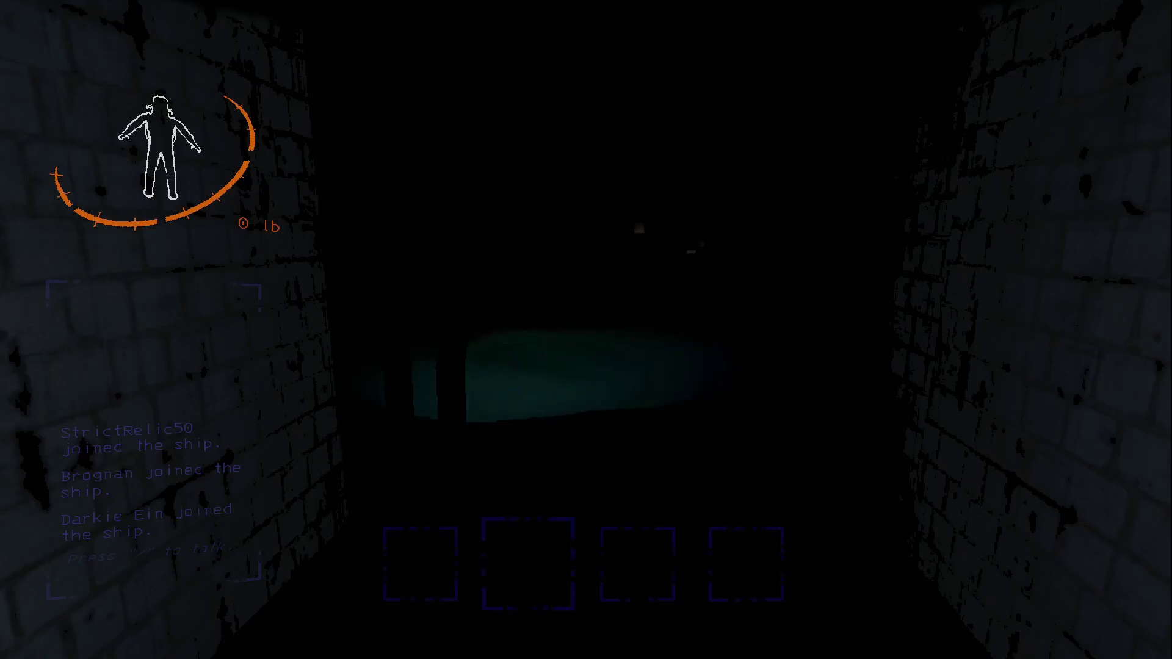
pyautogui.press('w')
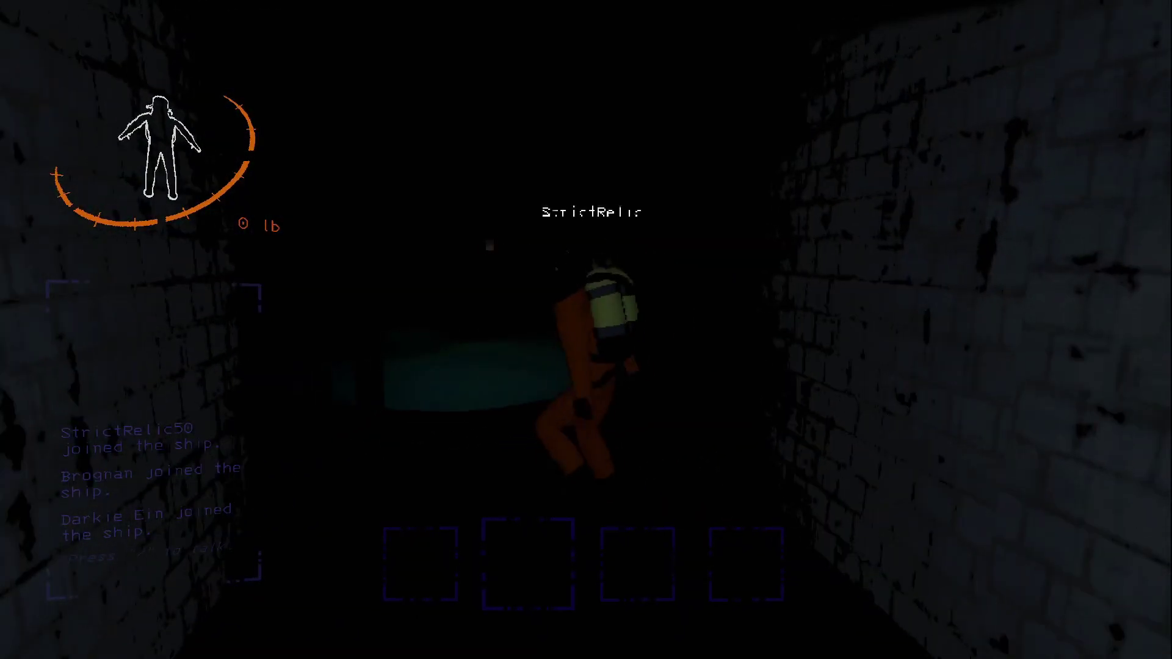
# Step: Cross onto the catwalk, open its door, and pass the teammate in the corridor beyond
pyautogui.press('w')
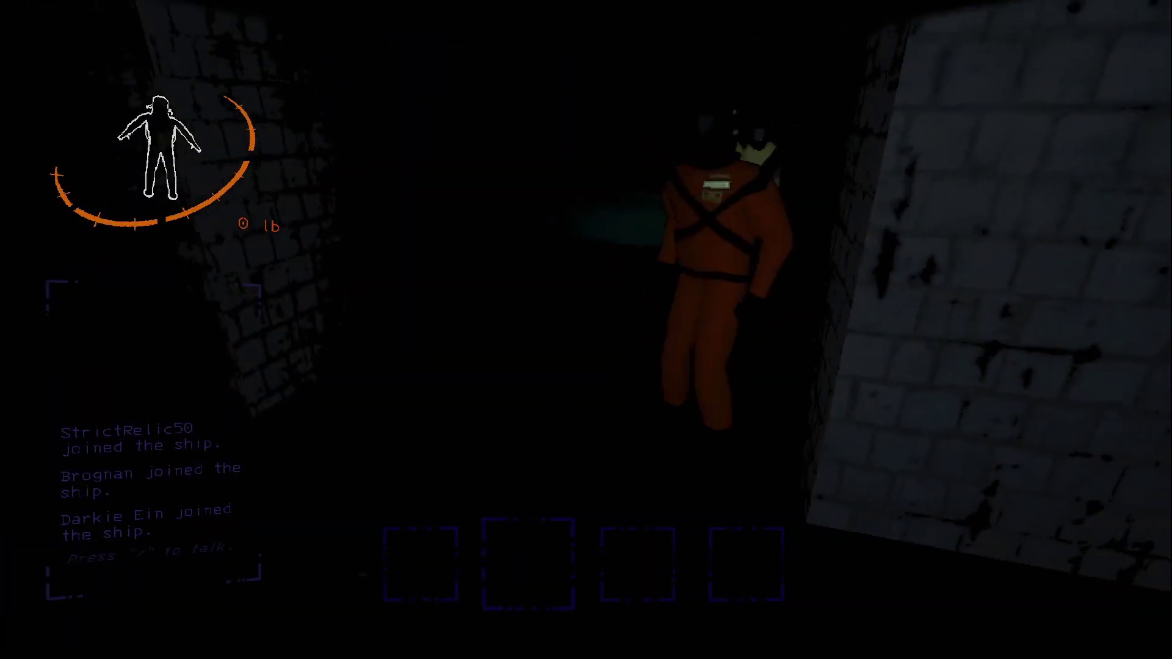
pyautogui.press('w')
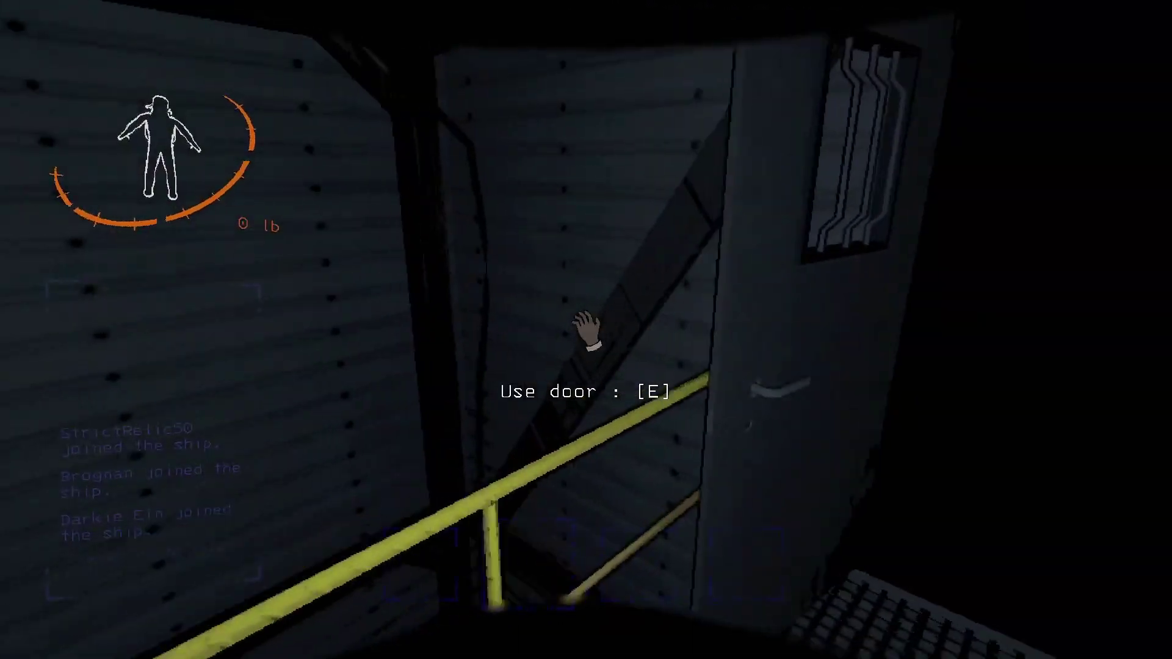
pyautogui.press('e')
pyautogui.press('w')
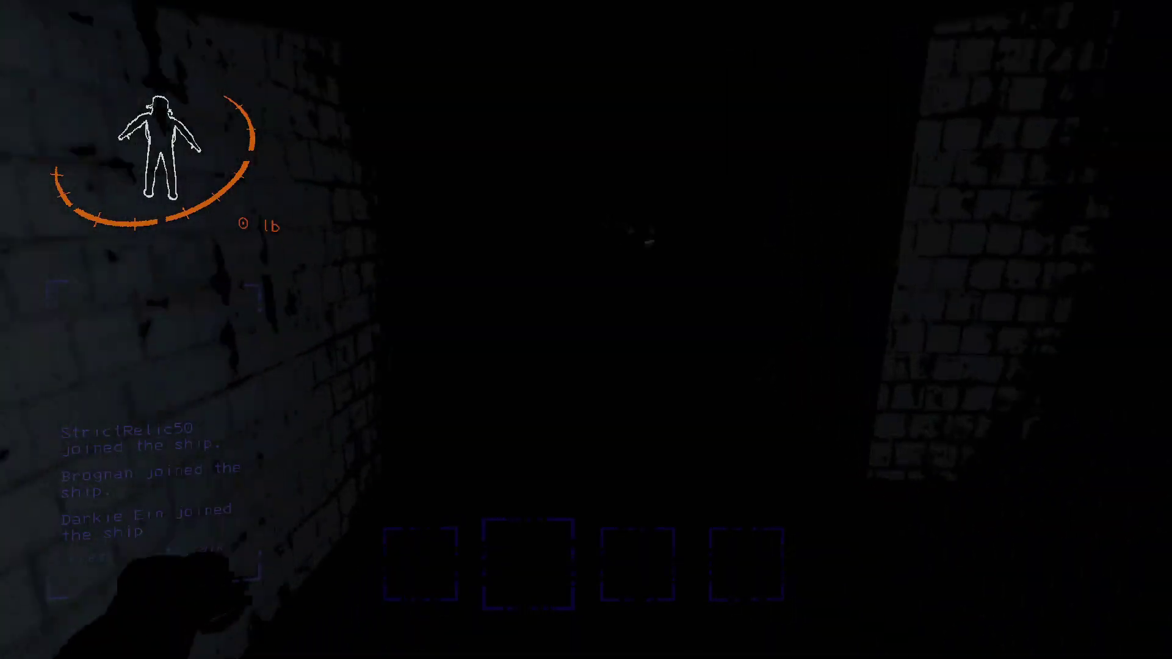
pyautogui.press('w')
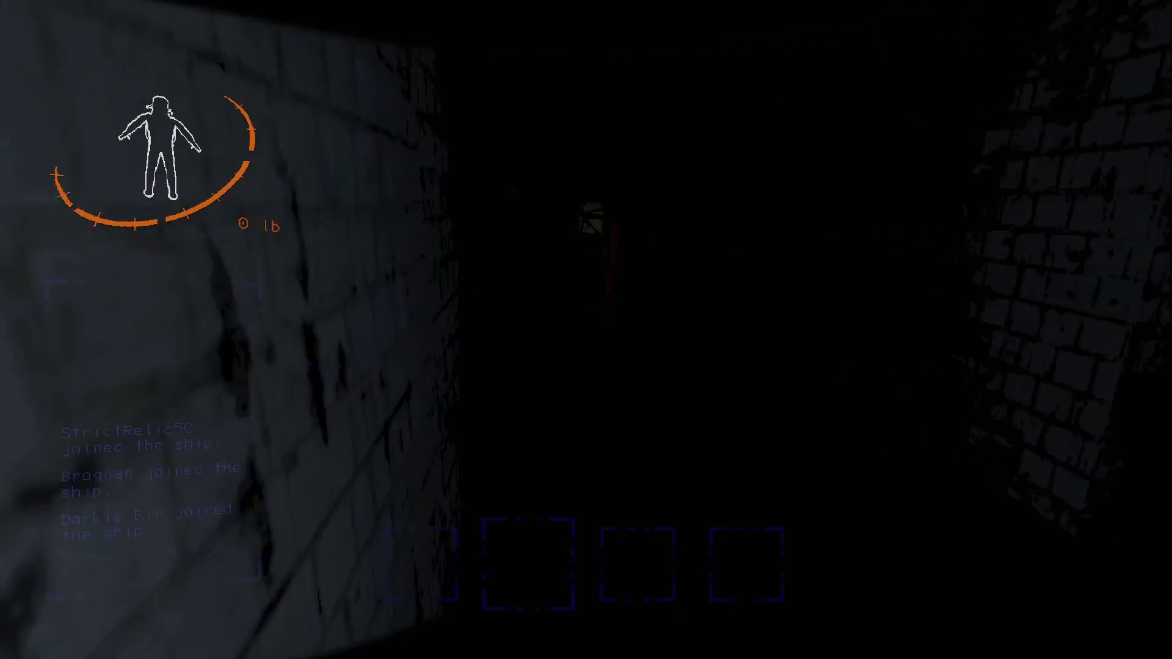
pyautogui.press('w')
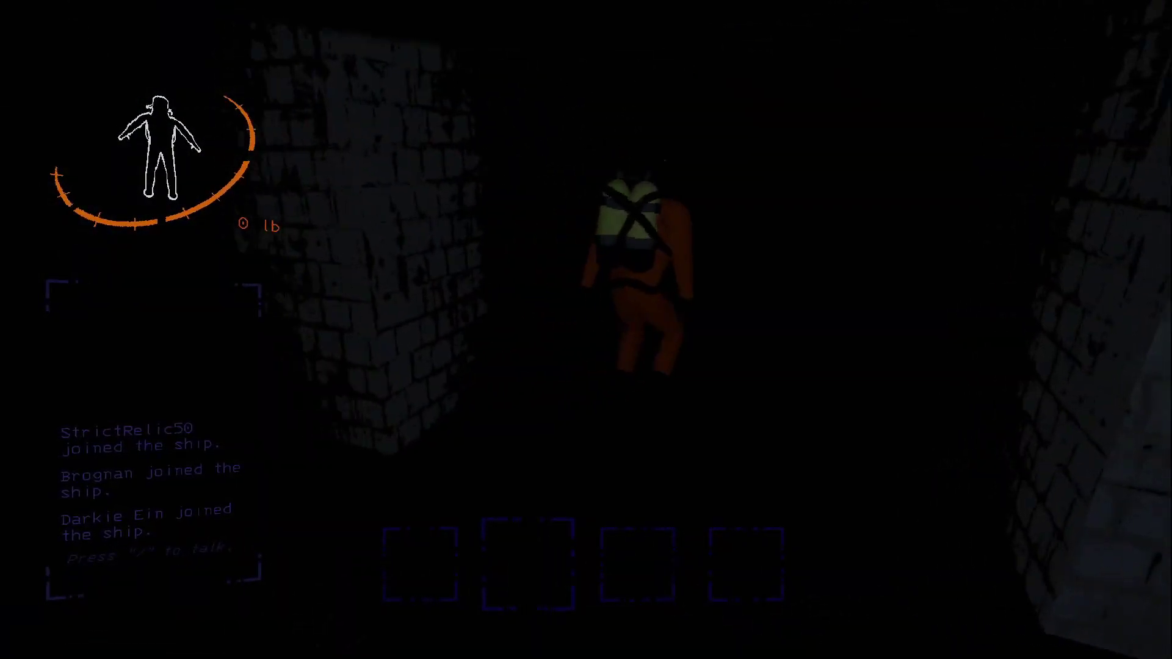
# Step: Move forward past the teammate toward the fire exit
pyautogui.press('w')
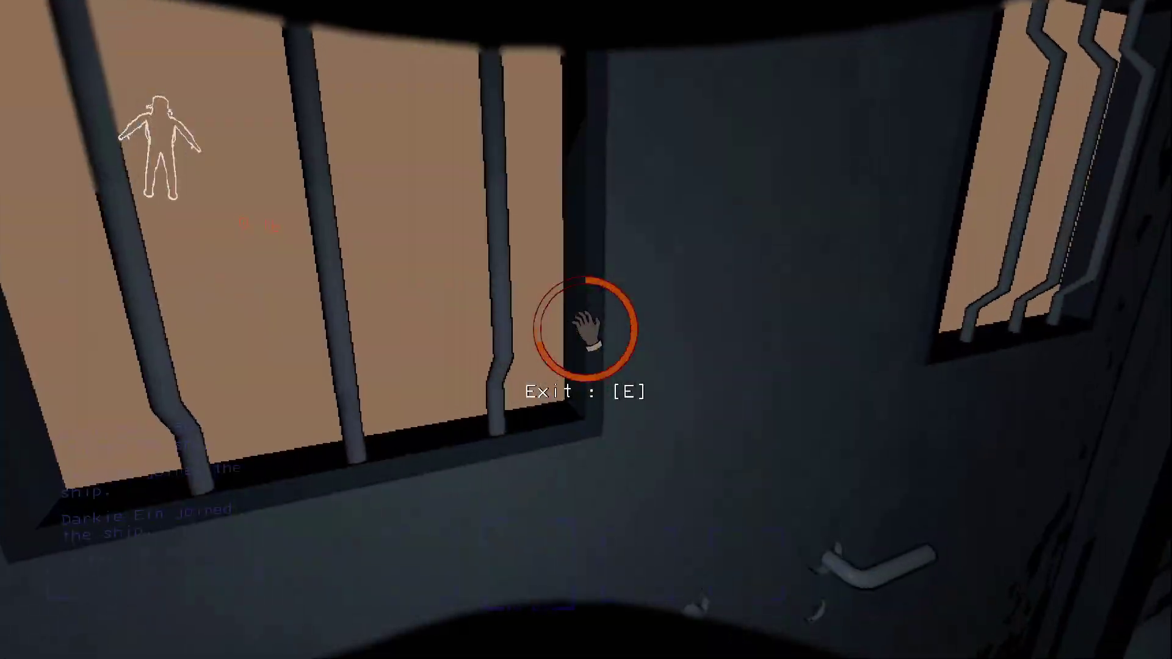
# Step: Leave the facility and cross the muddy, foggy ground to the railing
pyautogui.press('w')
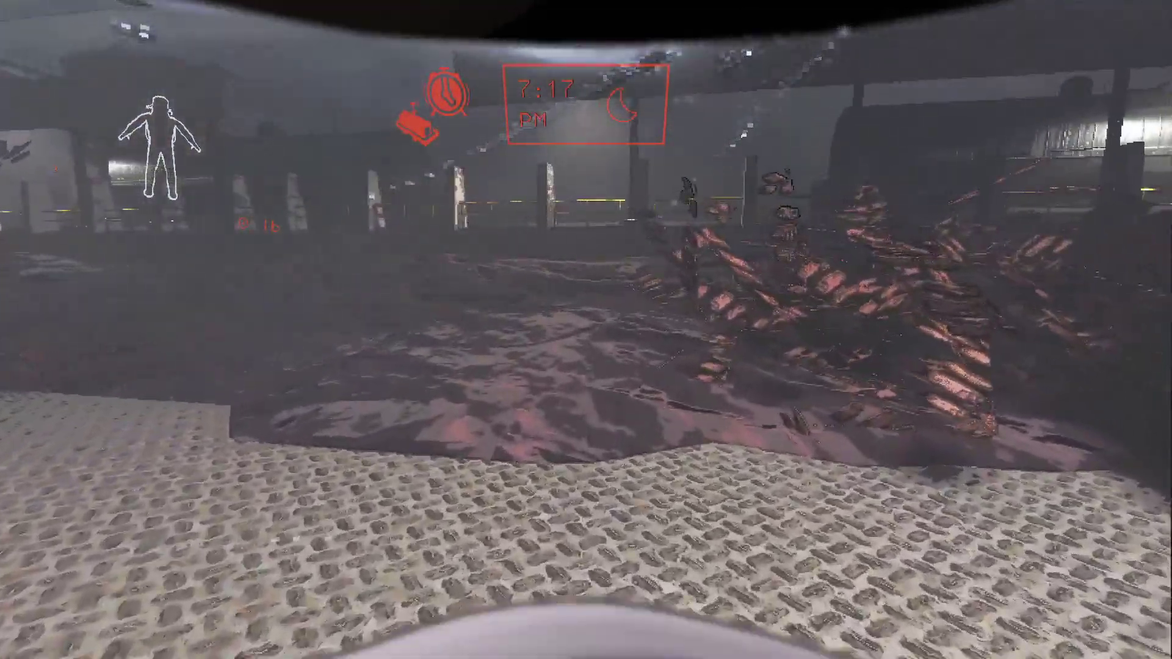
pyautogui.press('w')
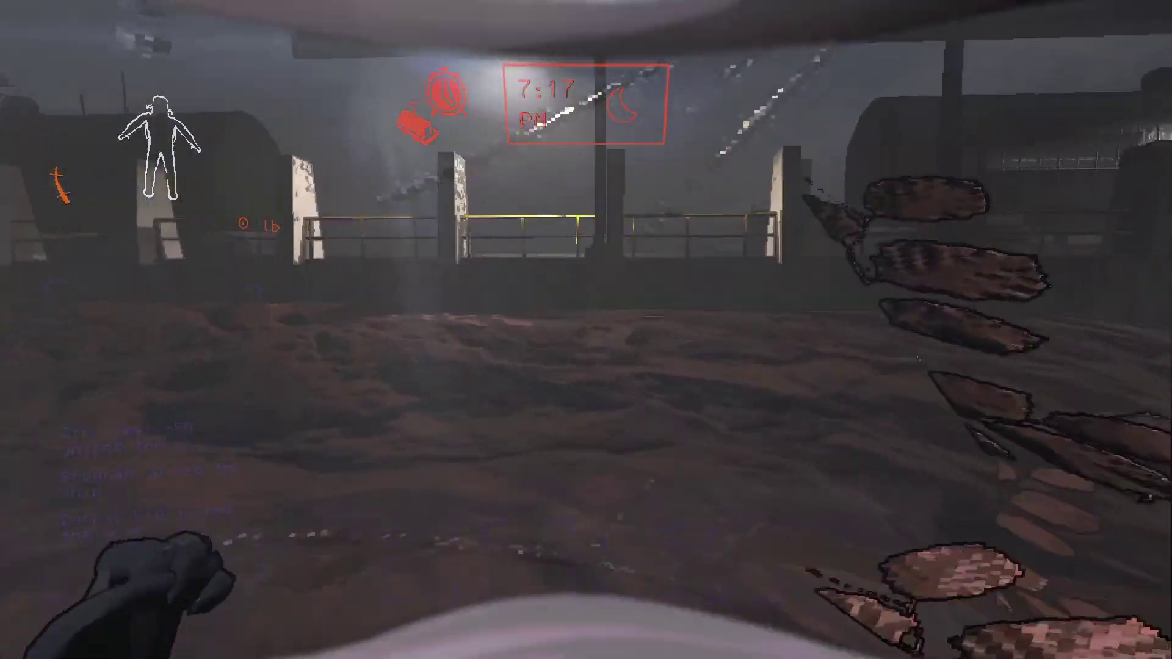
pyautogui.press('w')
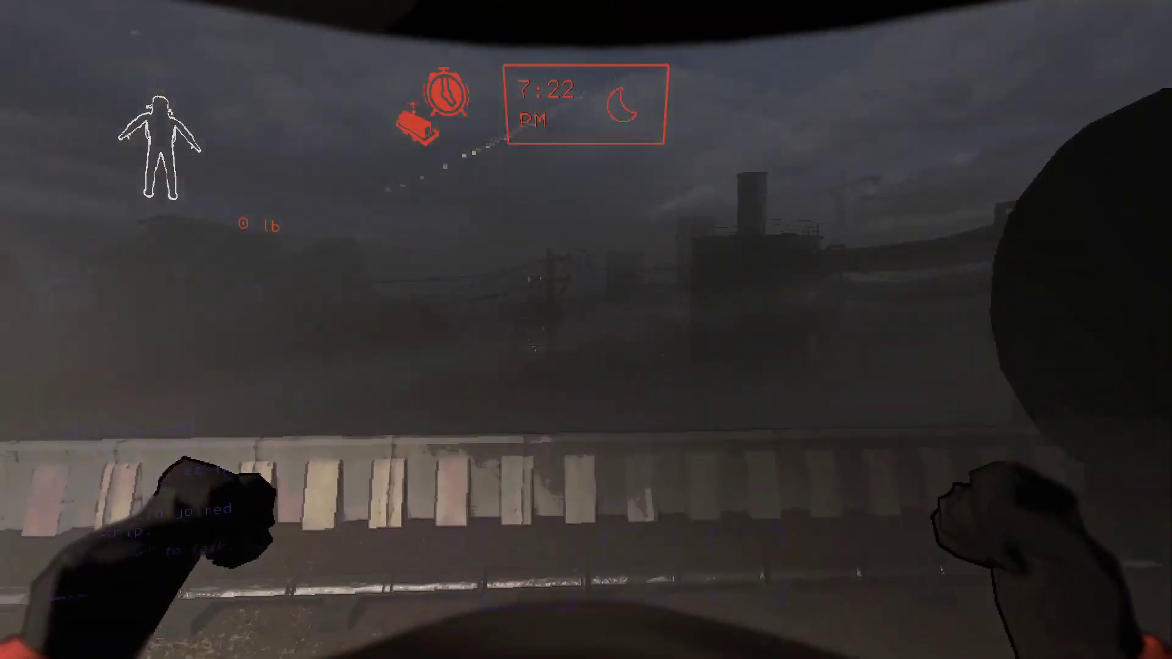
pyautogui.press('w')
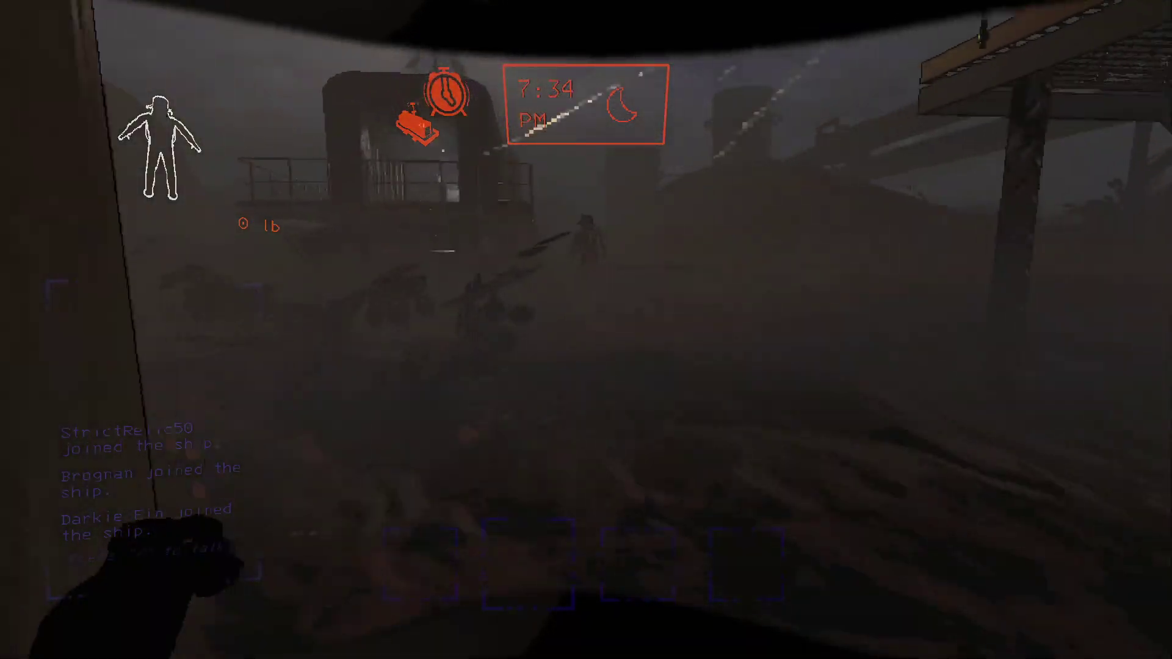
# Step: Climb the ship's ladder, board, and walk to the terminal monitors
pyautogui.press('w')
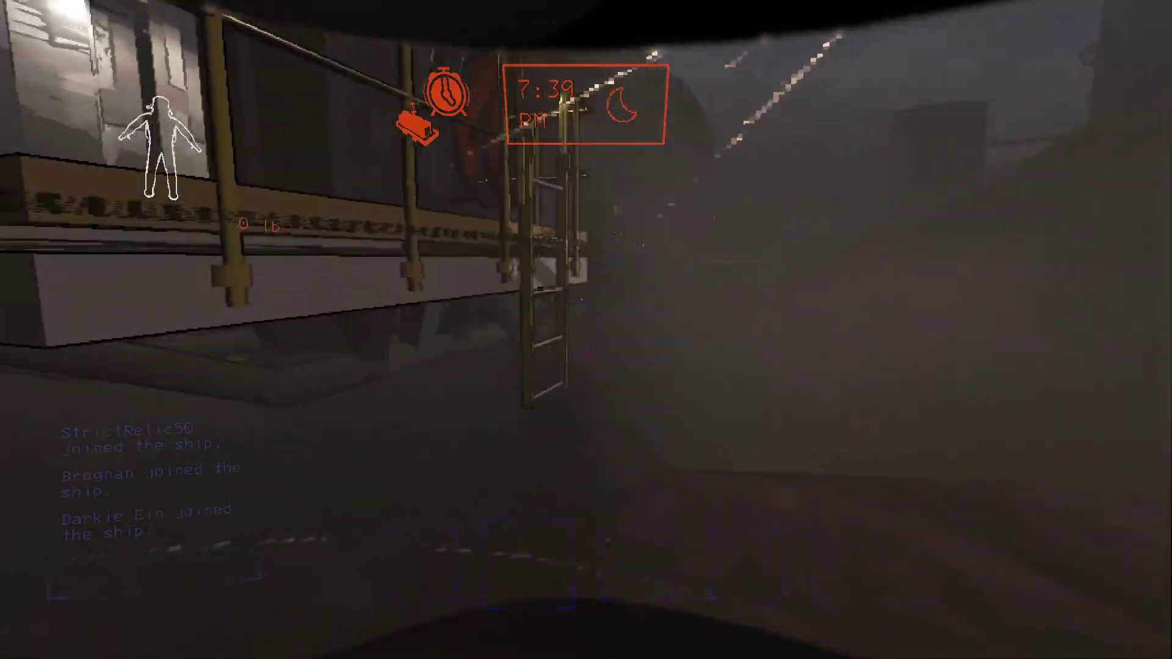
pyautogui.press('e')
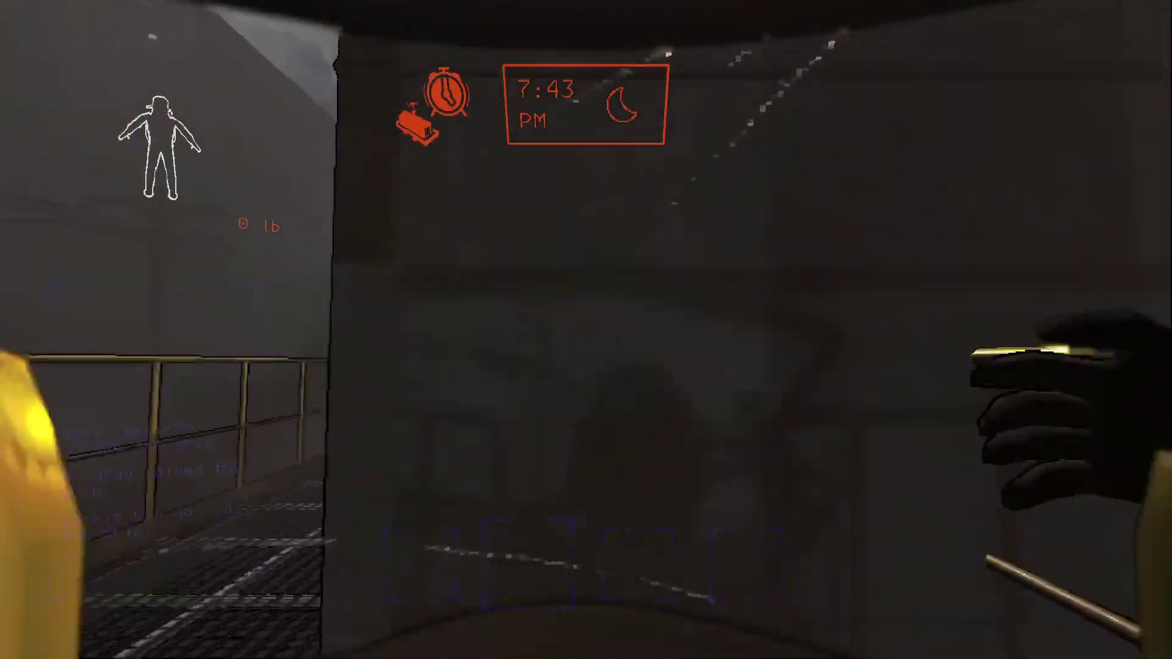
pyautogui.press('w')
pyautogui.press('w')
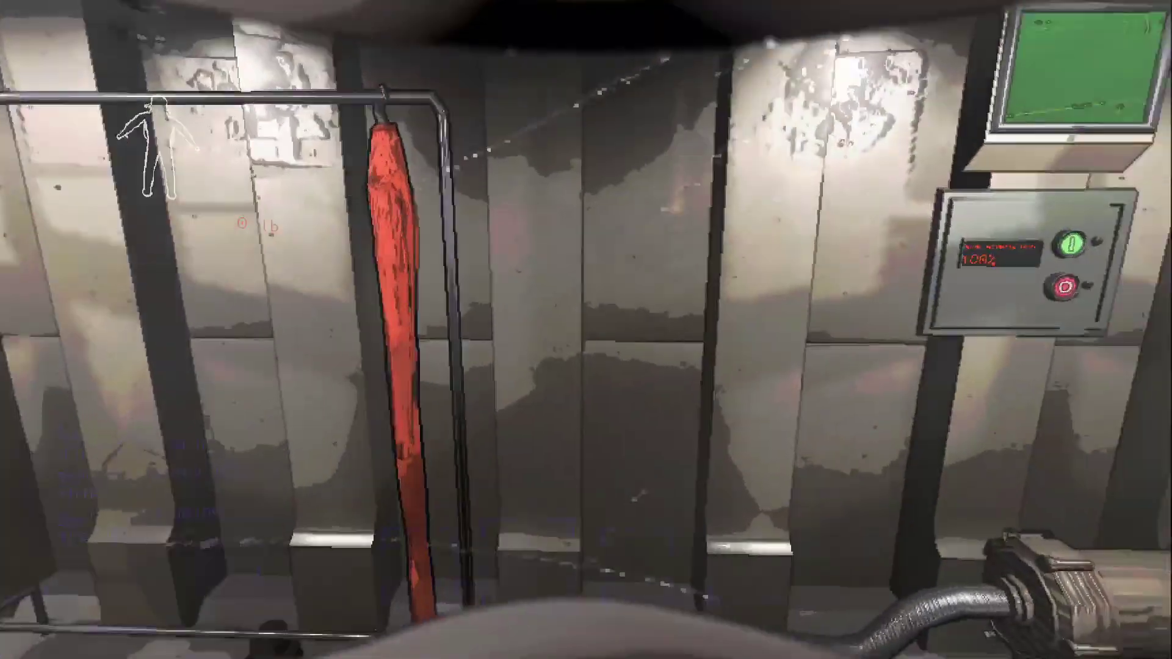
pyautogui.press('w')
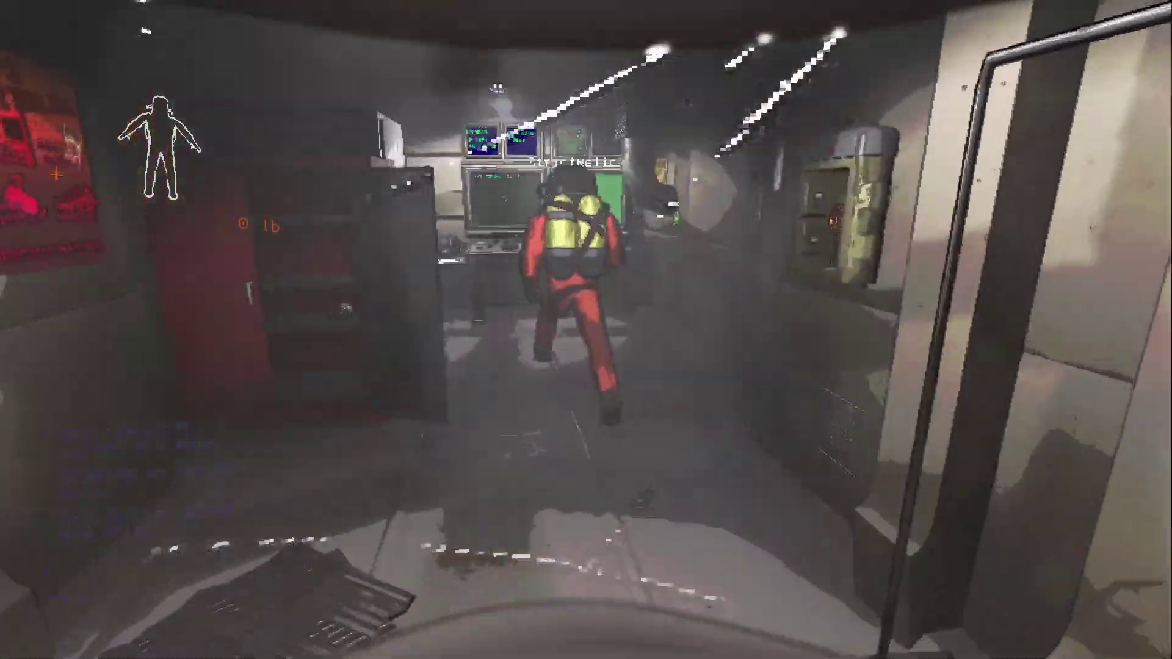
pyautogui.press('w')
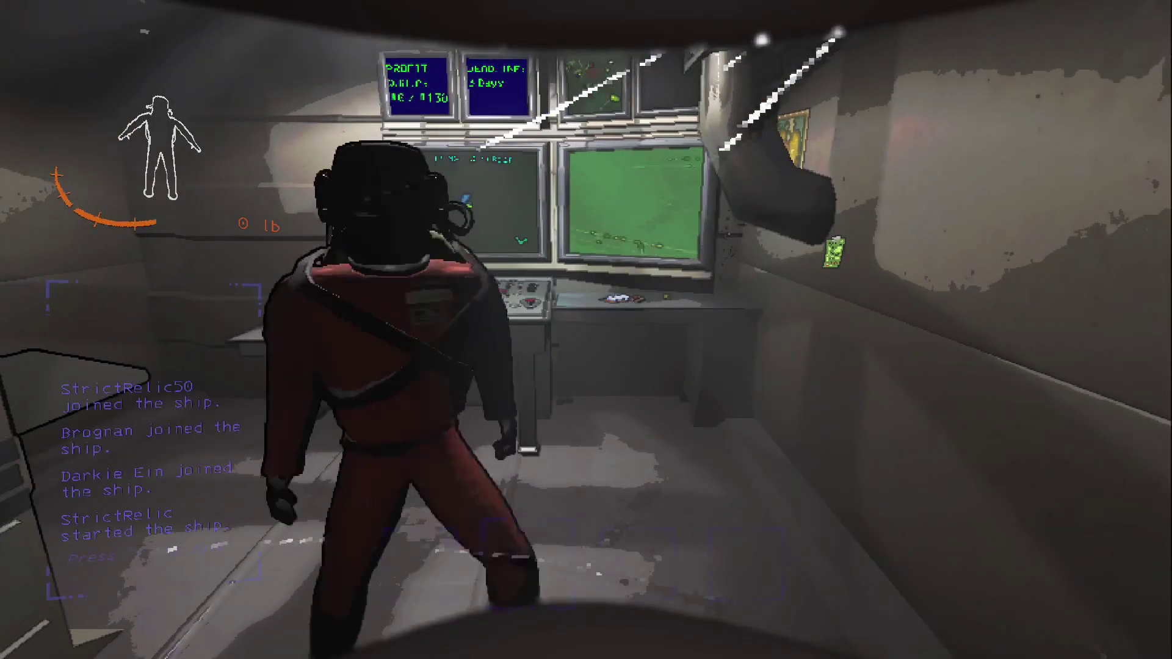
pyautogui.press('s')
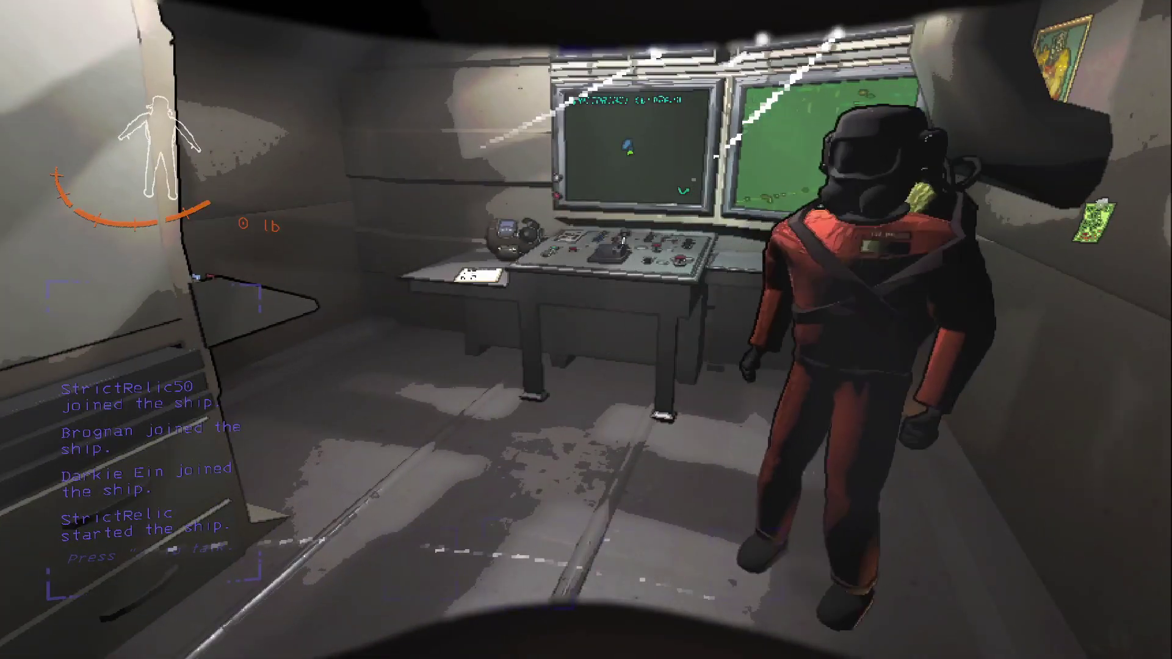
pyautogui.press('w')
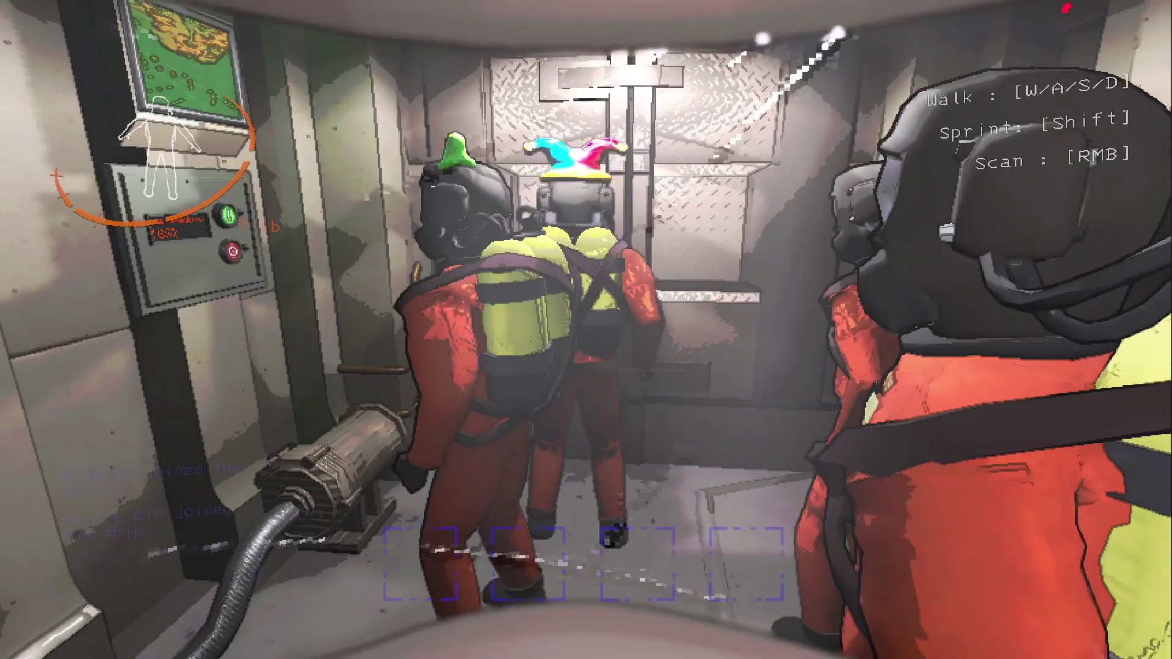
# Step: Walk through the ship door and out onto the catwalk with the crew
pyautogui.press('w')
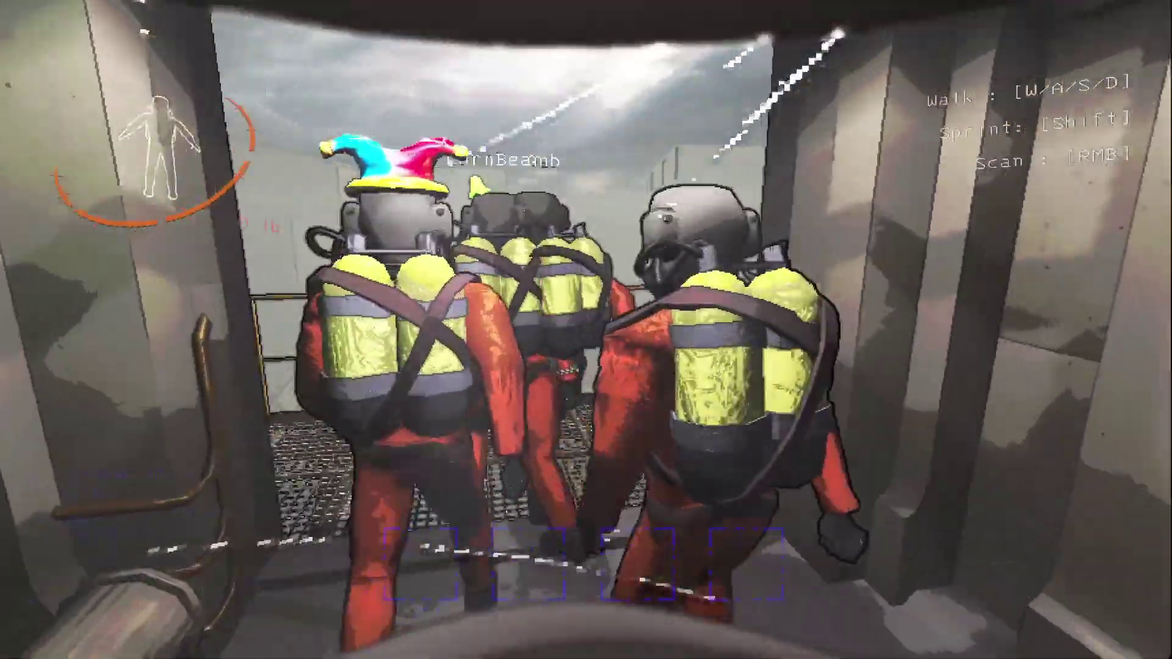
pyautogui.press('w')
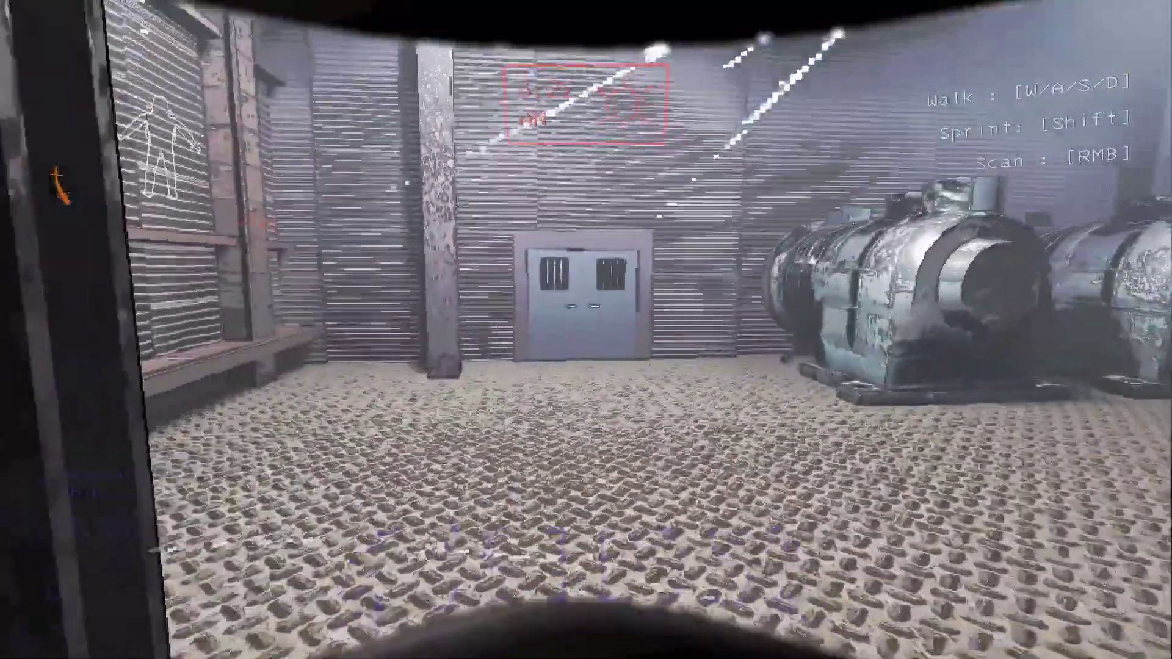
# Step: Enter through the fire exit and descend the stairs into the pipe corridor
pyautogui.press('w')
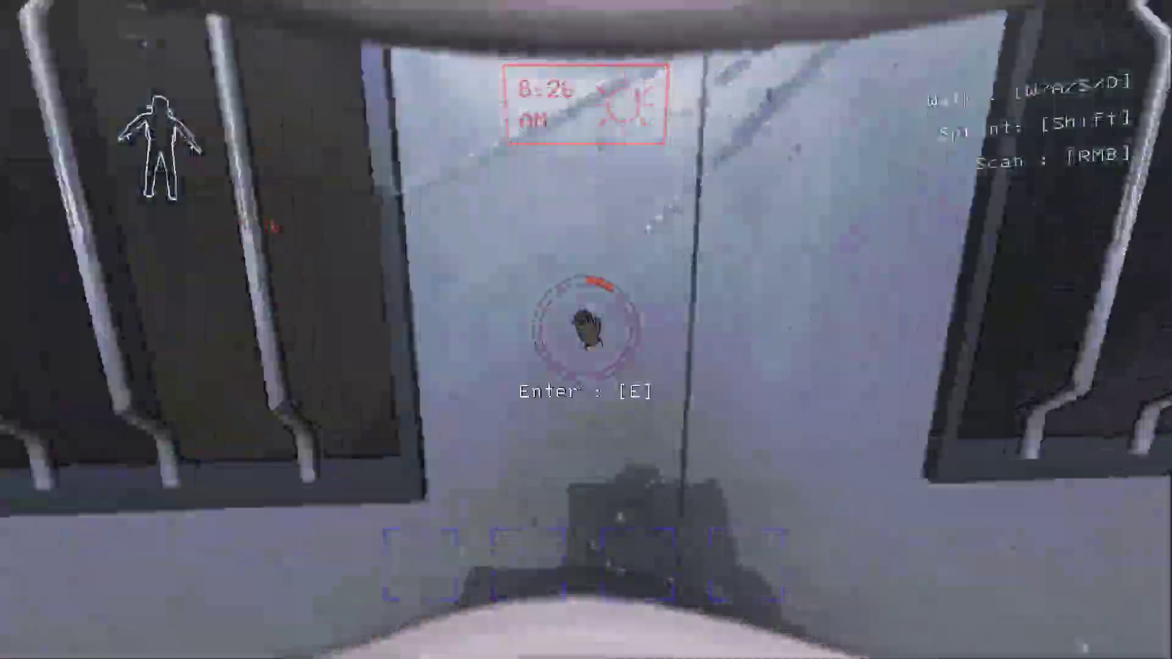
pyautogui.press('e')
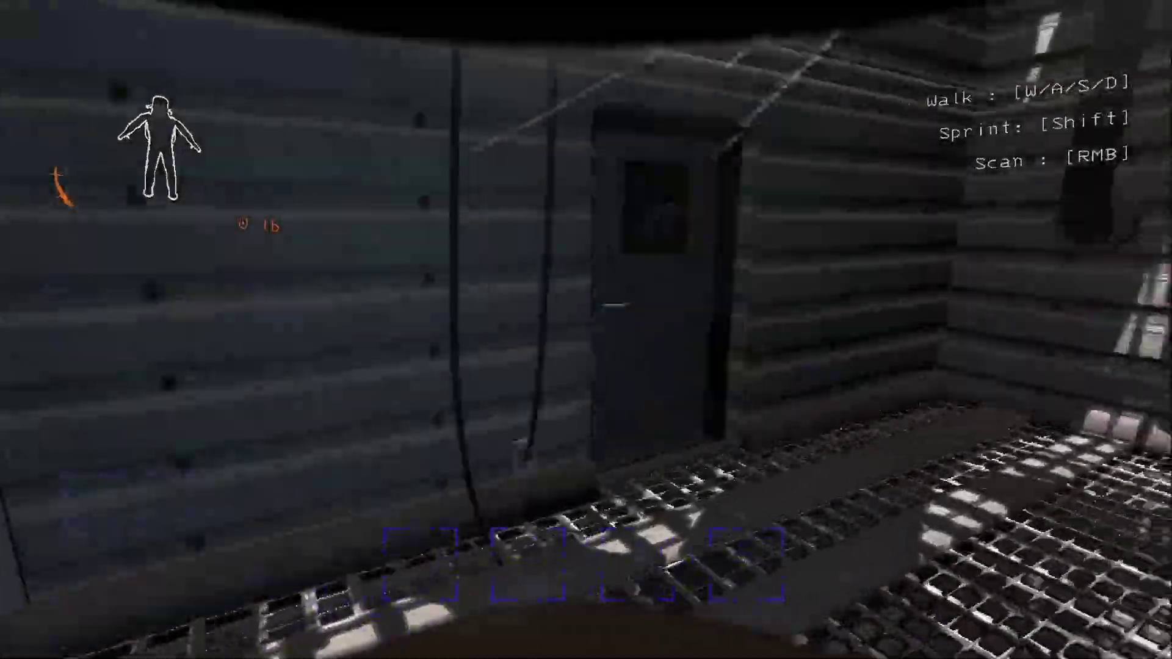
pyautogui.press('w')
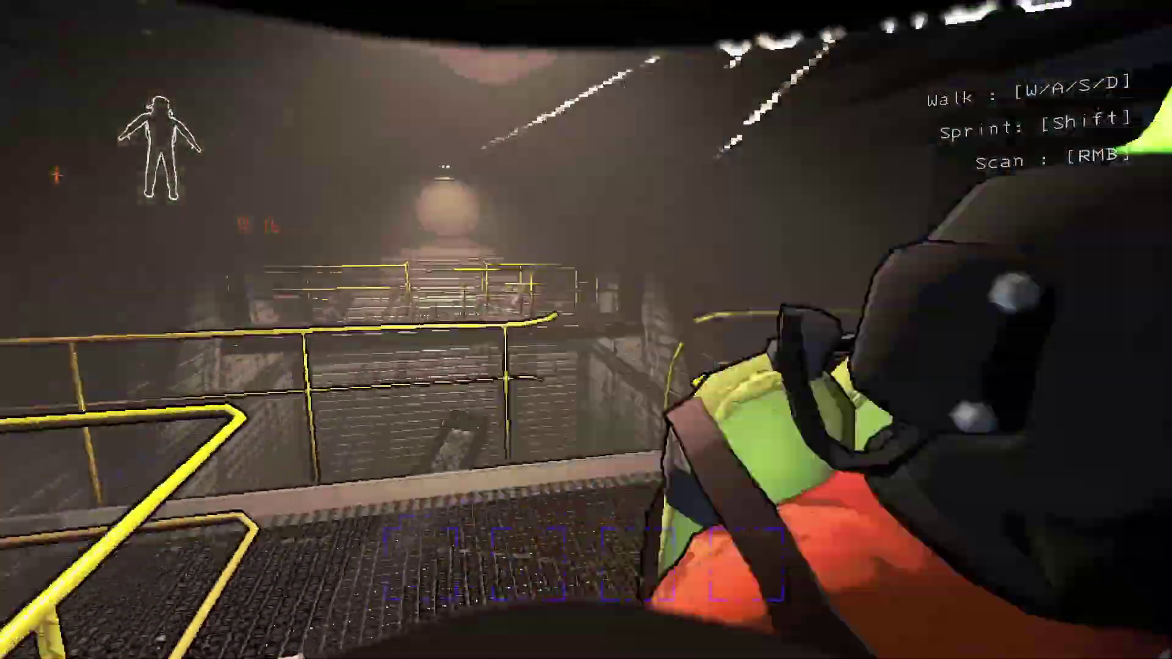
pyautogui.press('w')
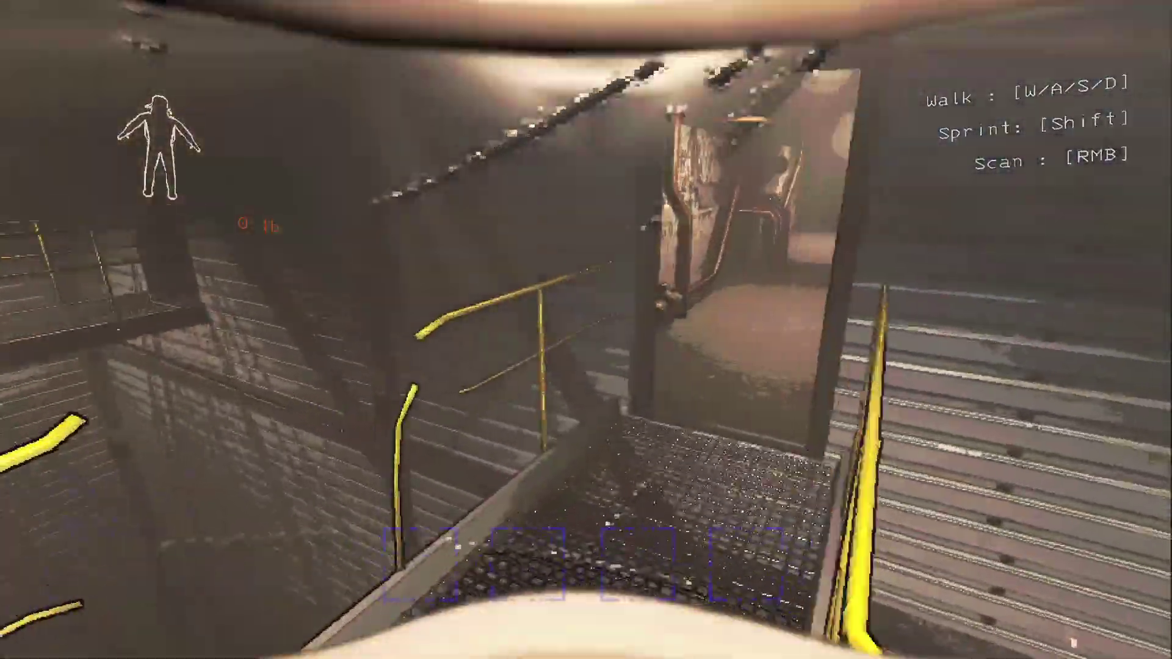
pyautogui.press('w')
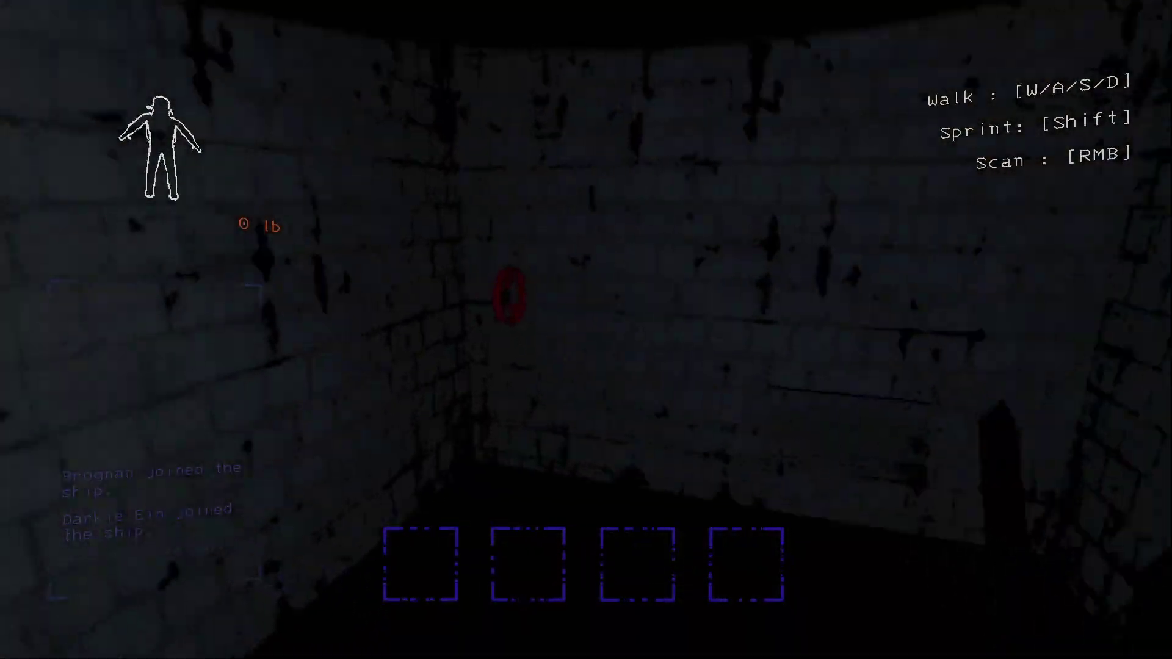
# Step: Follow the teammate along the pipe corridor, down catwalk stairs, into the dark brick room
pyautogui.press('w')
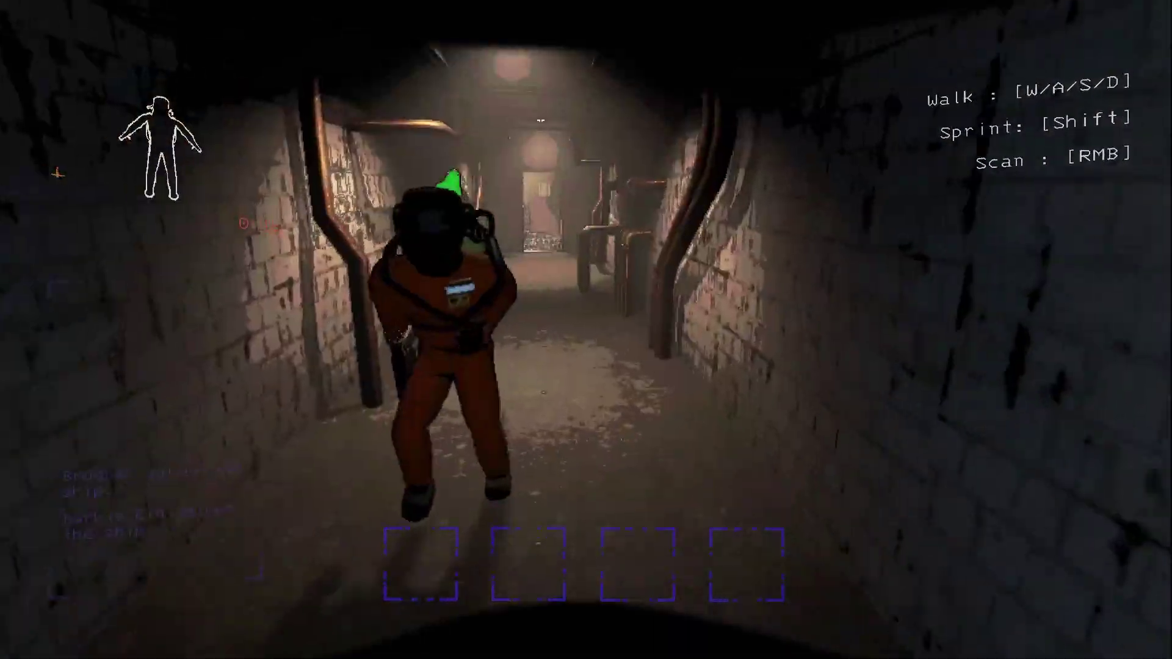
pyautogui.press('w')
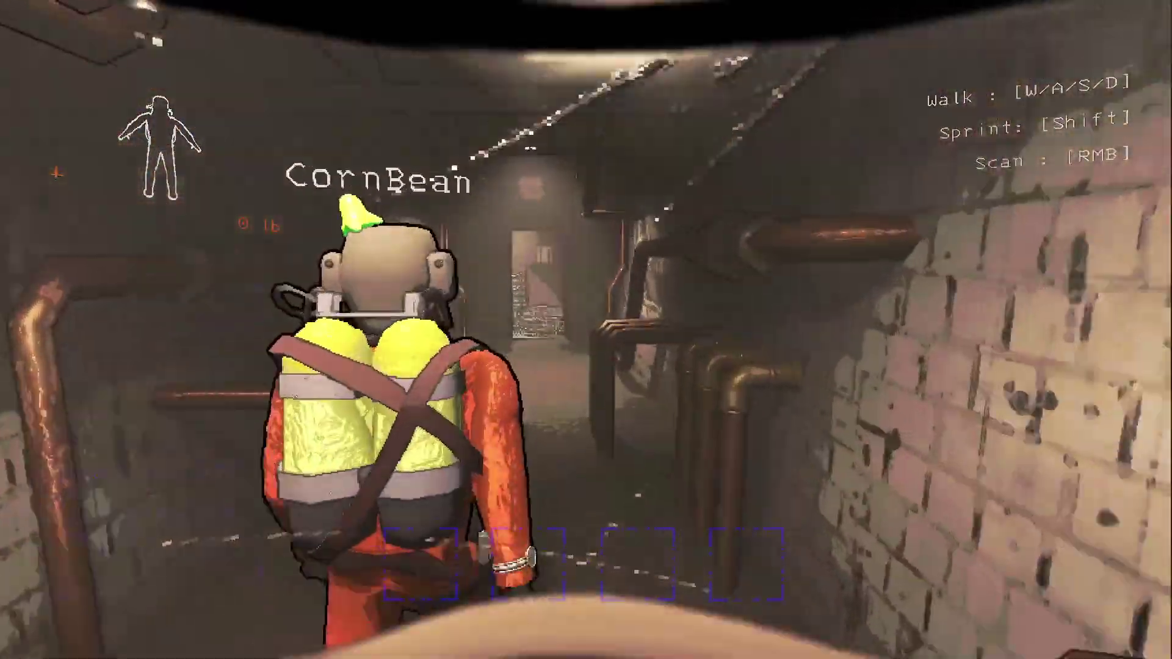
pyautogui.press('w')
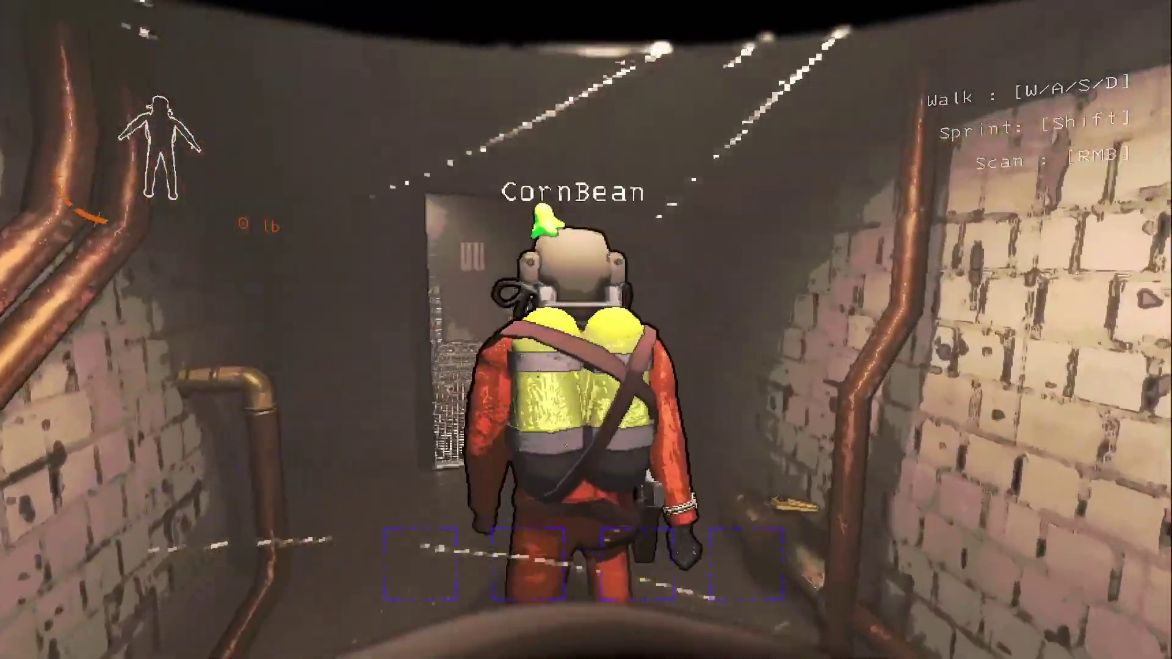
pyautogui.press('w')
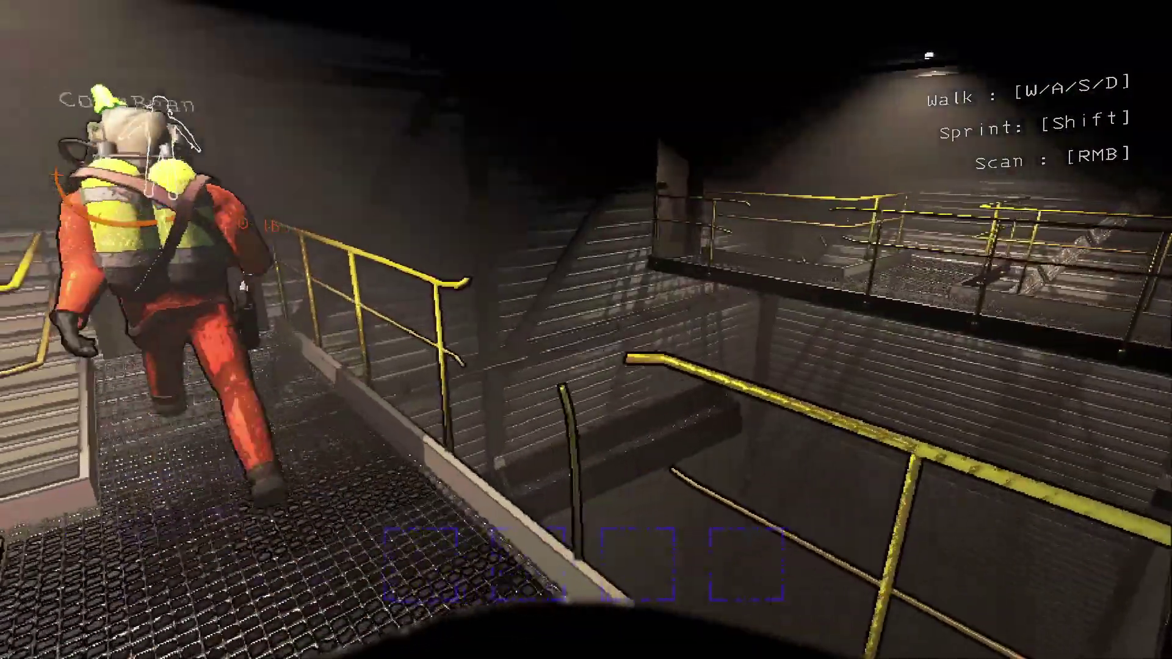
pyautogui.press('w')
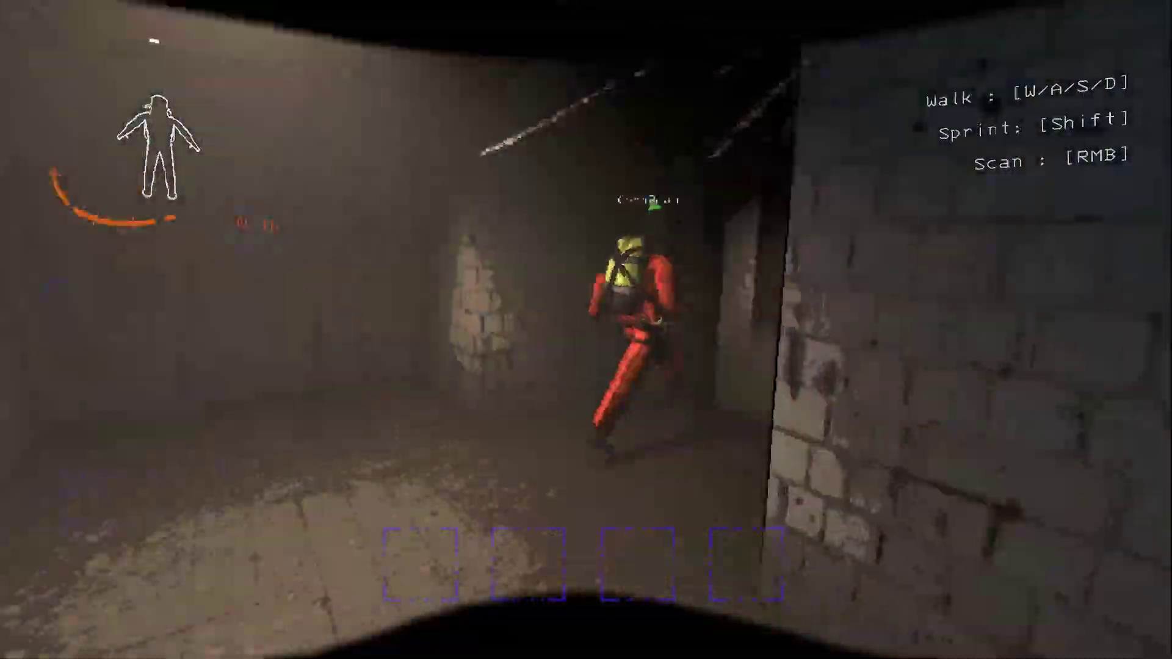
pyautogui.press('w')
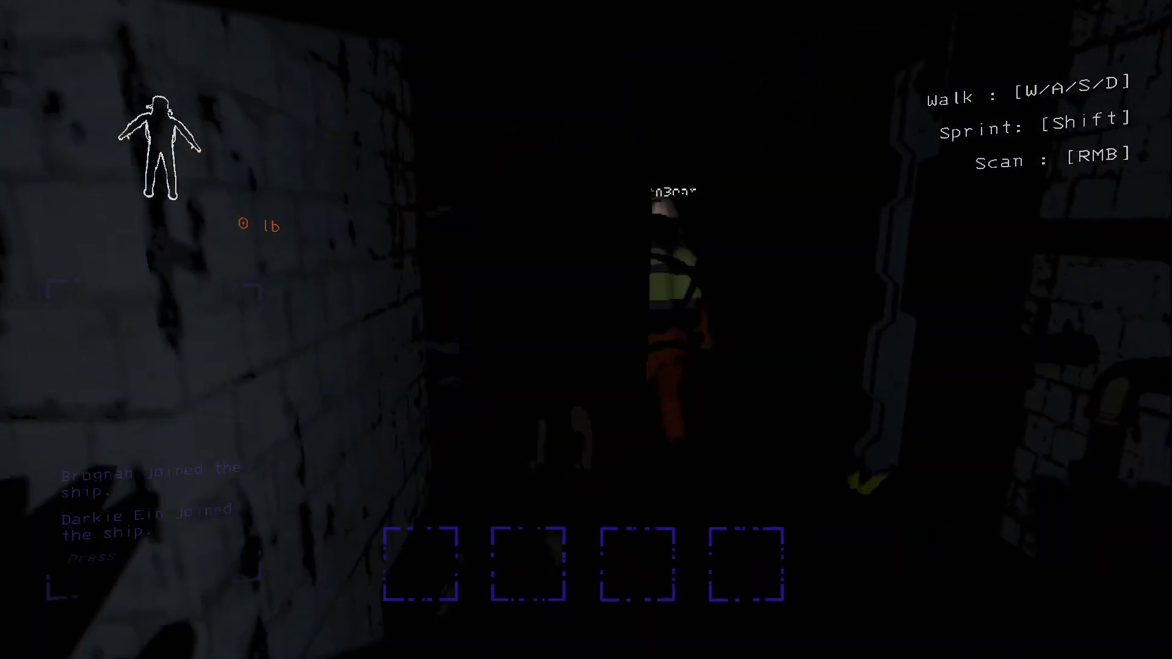
# Step: Trail the teammate through corridors, the lit room and catwalk, into a narrow brick doorway
pyautogui.press('w')
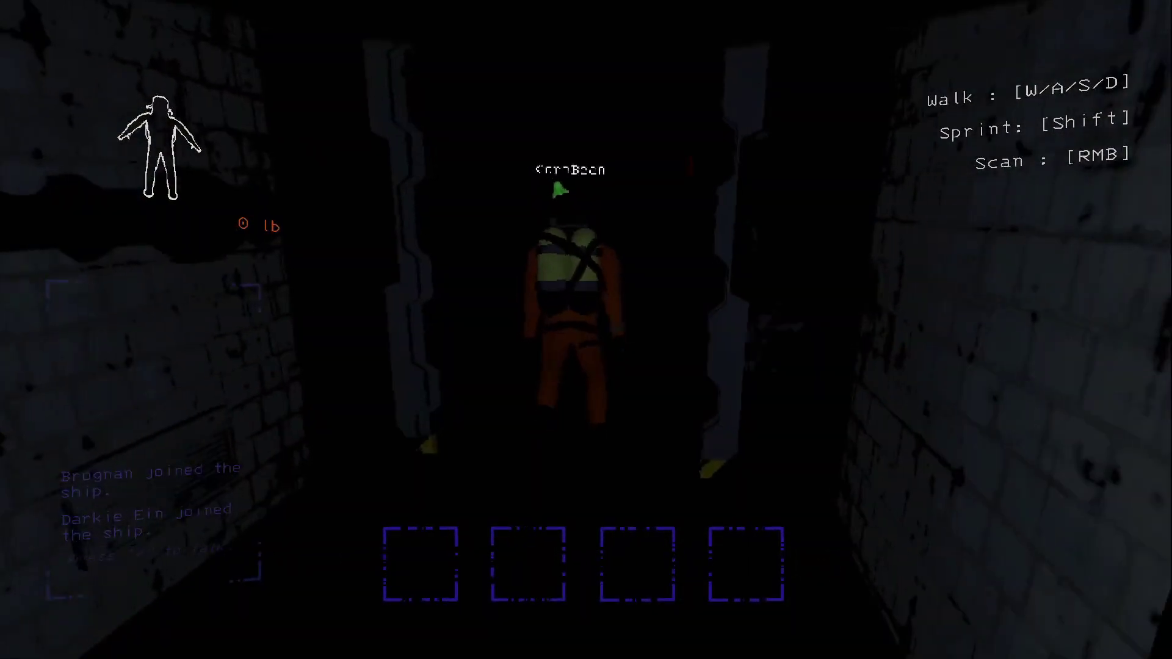
pyautogui.press('w')
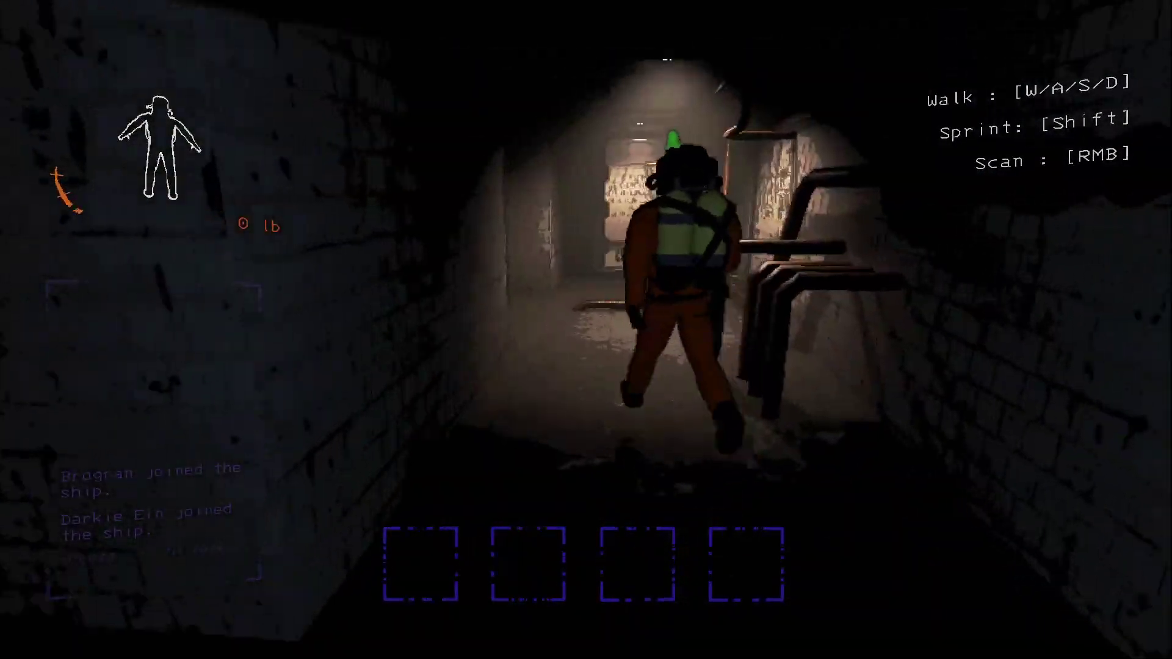
pyautogui.press('w')
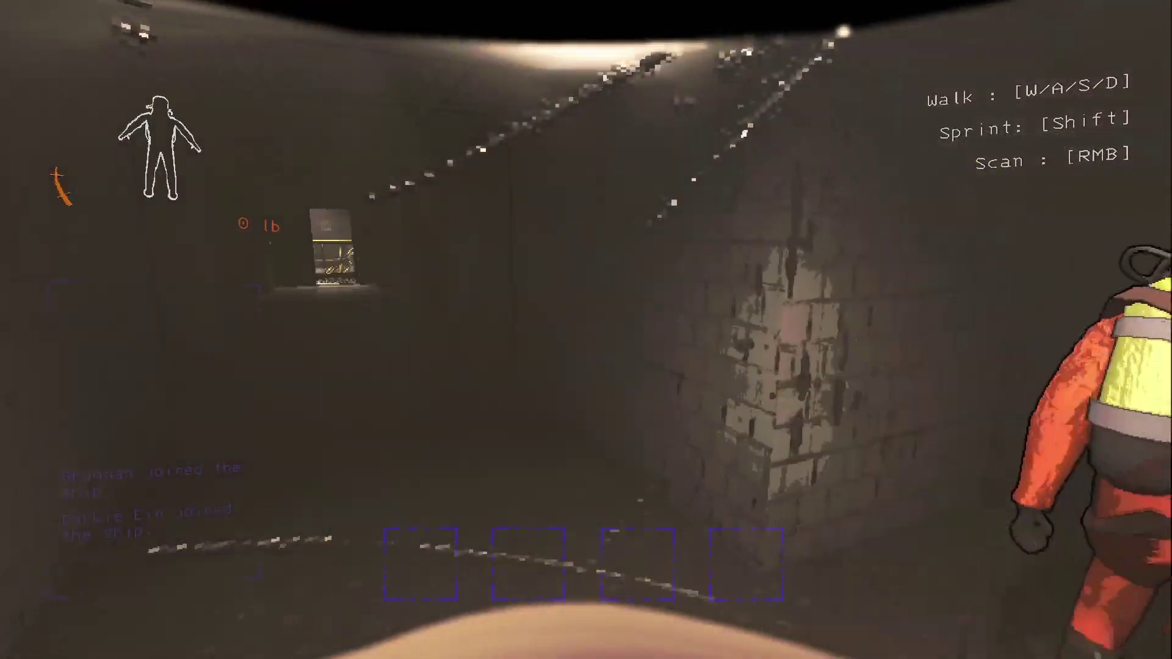
pyautogui.press('w')
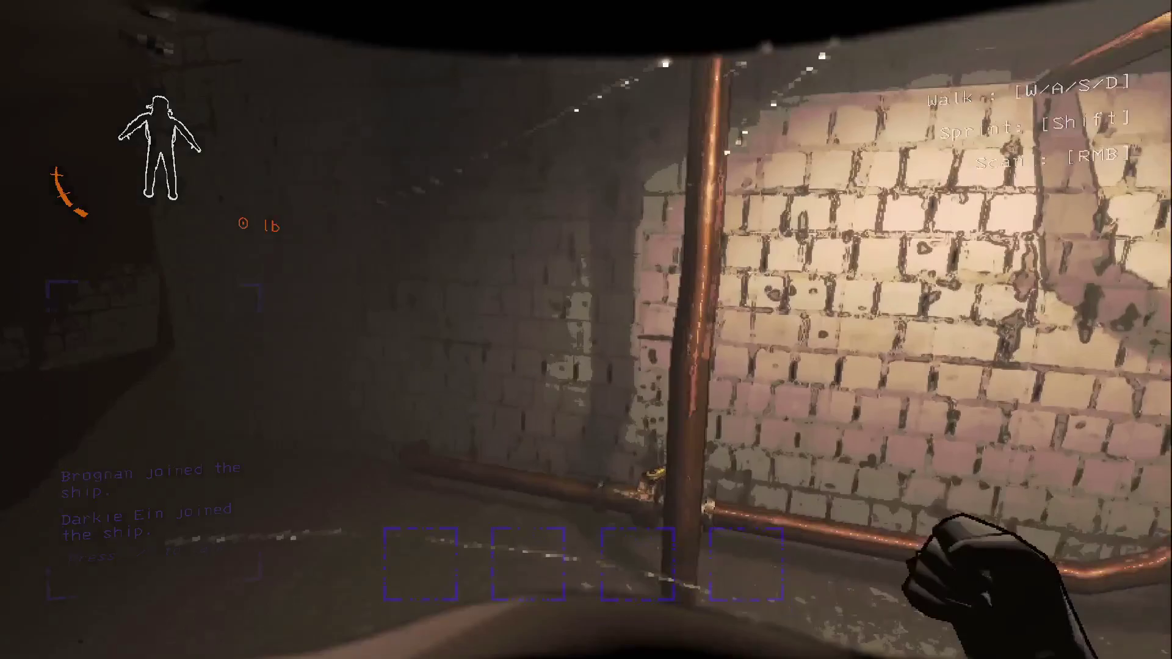
pyautogui.press('w')
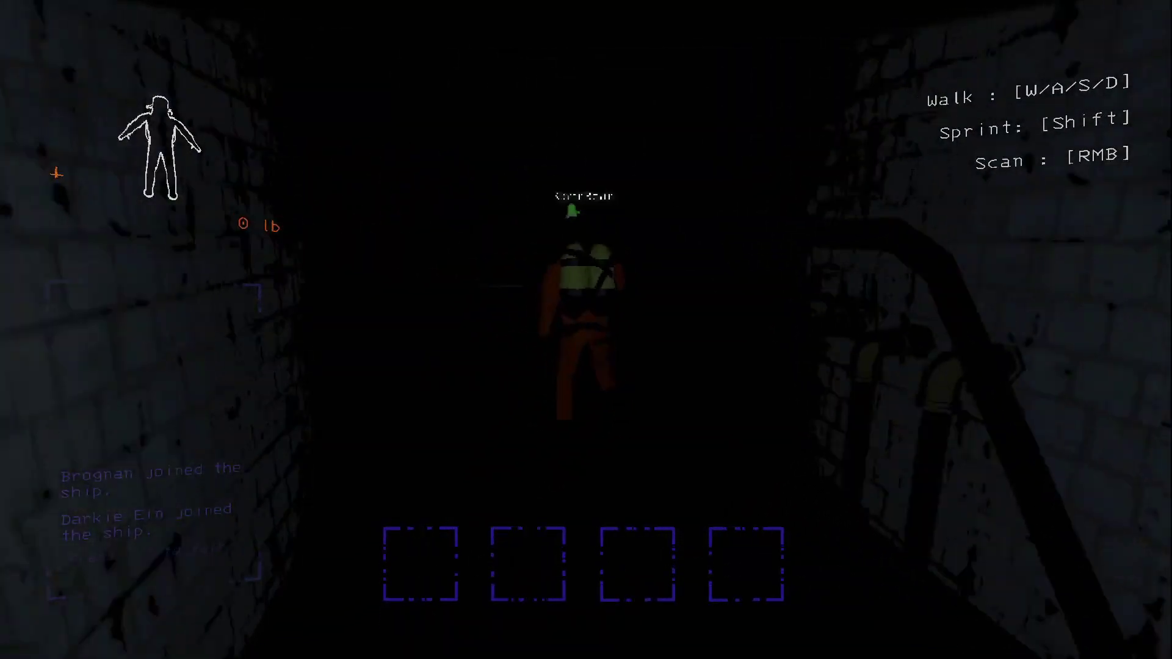
pyautogui.press('w')
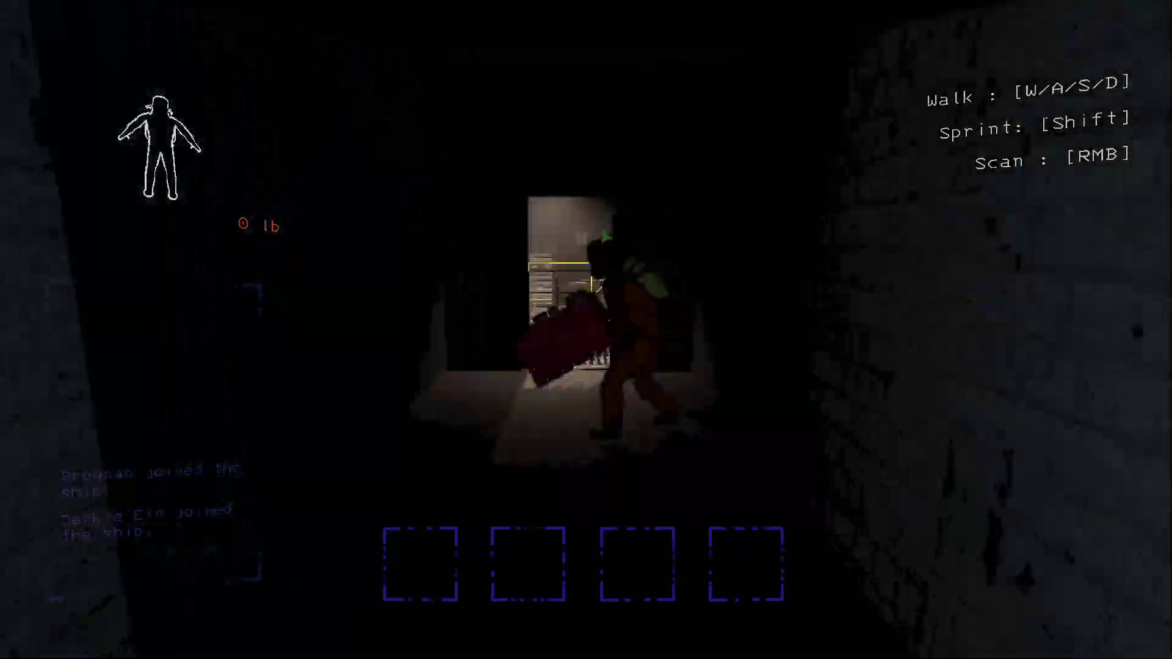
pyautogui.press('w')
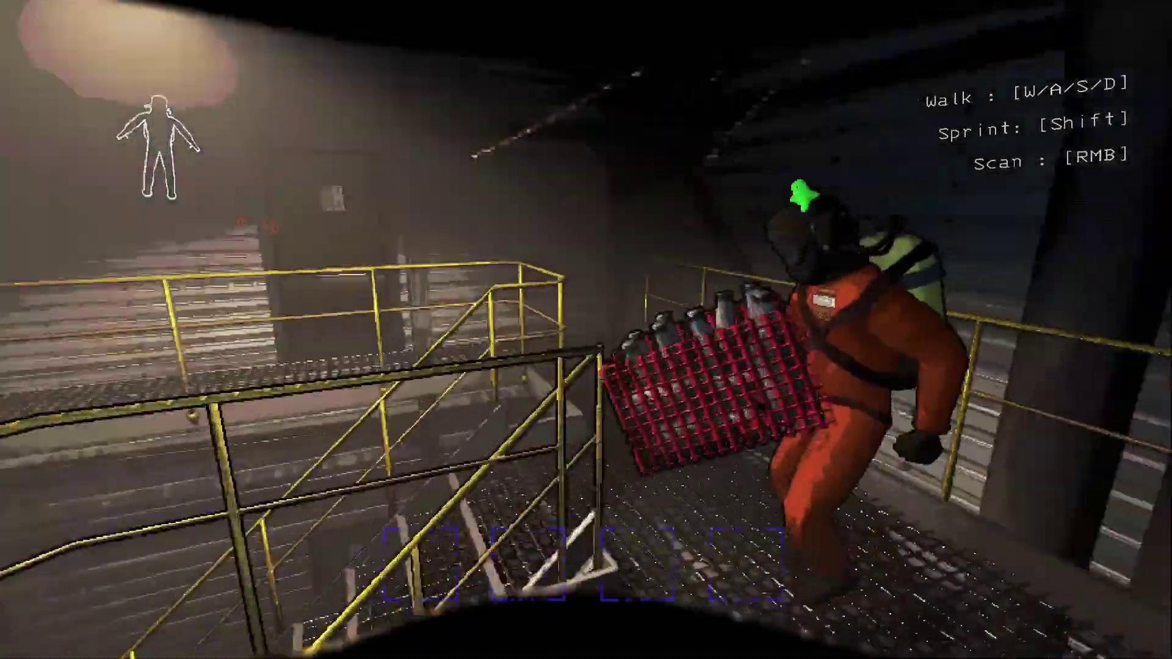
pyautogui.press('w')
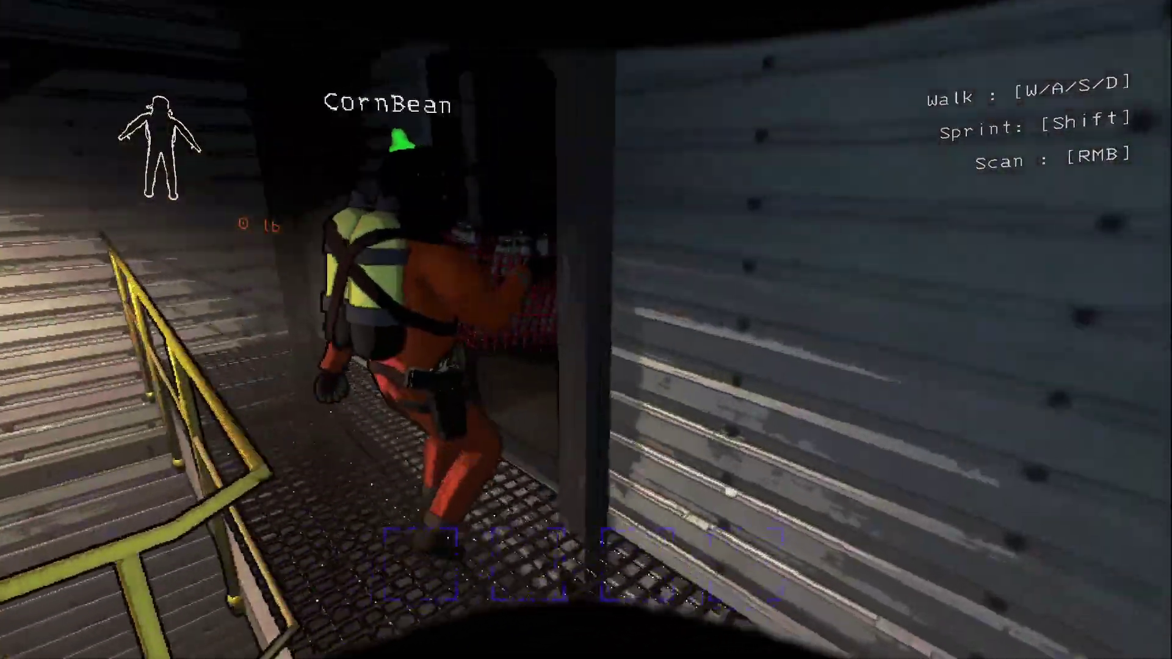
pyautogui.press('w')
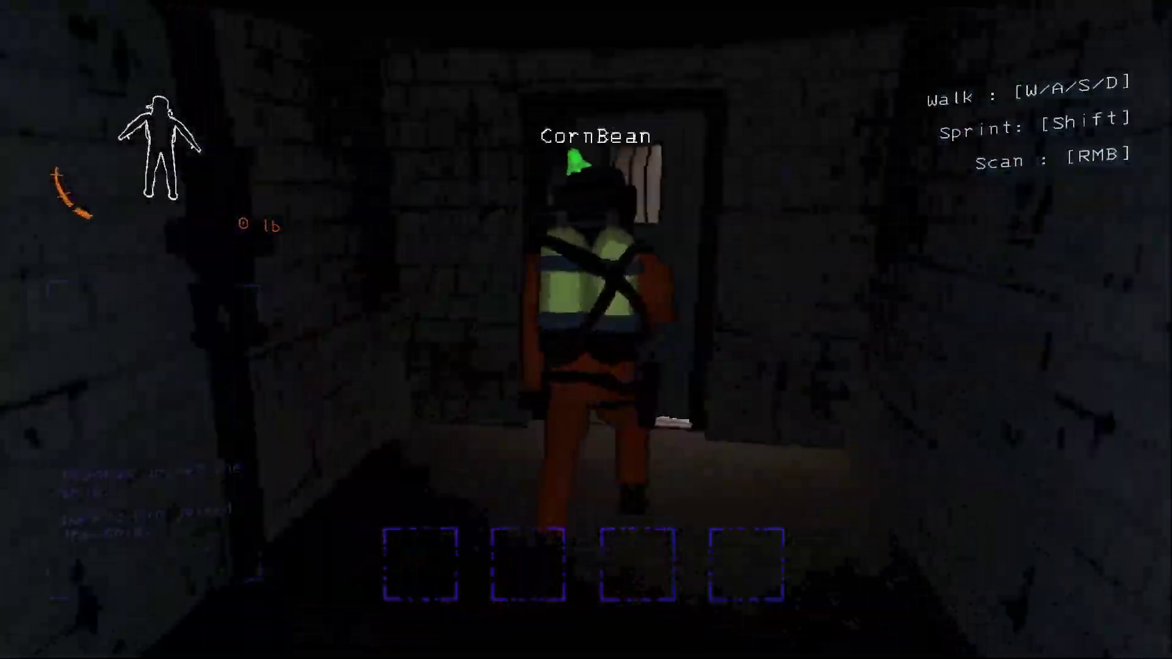
# Step: Follow the crate-carrying teammate across the catwalk and down the stairs to the door
pyautogui.press('w')
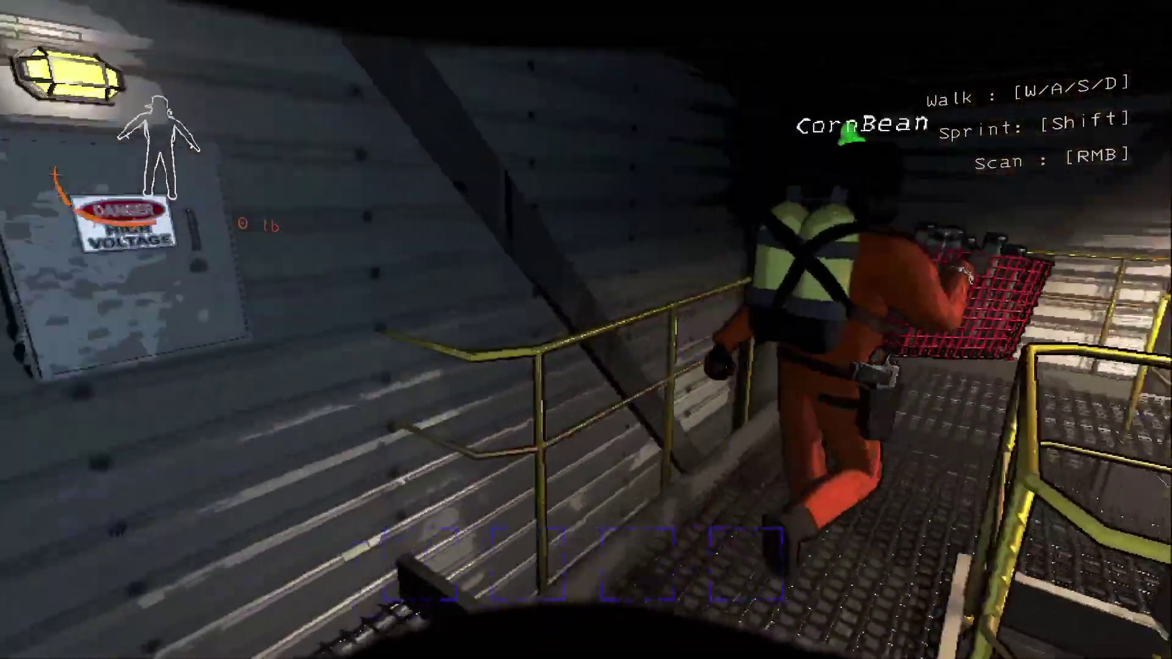
pyautogui.press('w')
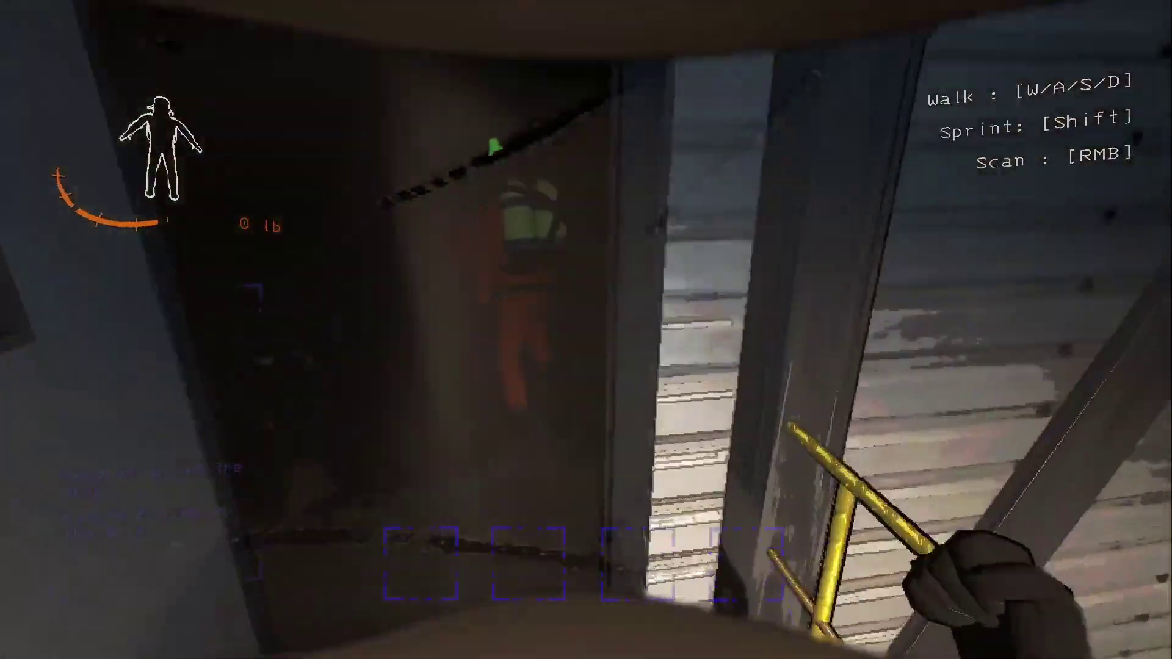
pyautogui.press('w')
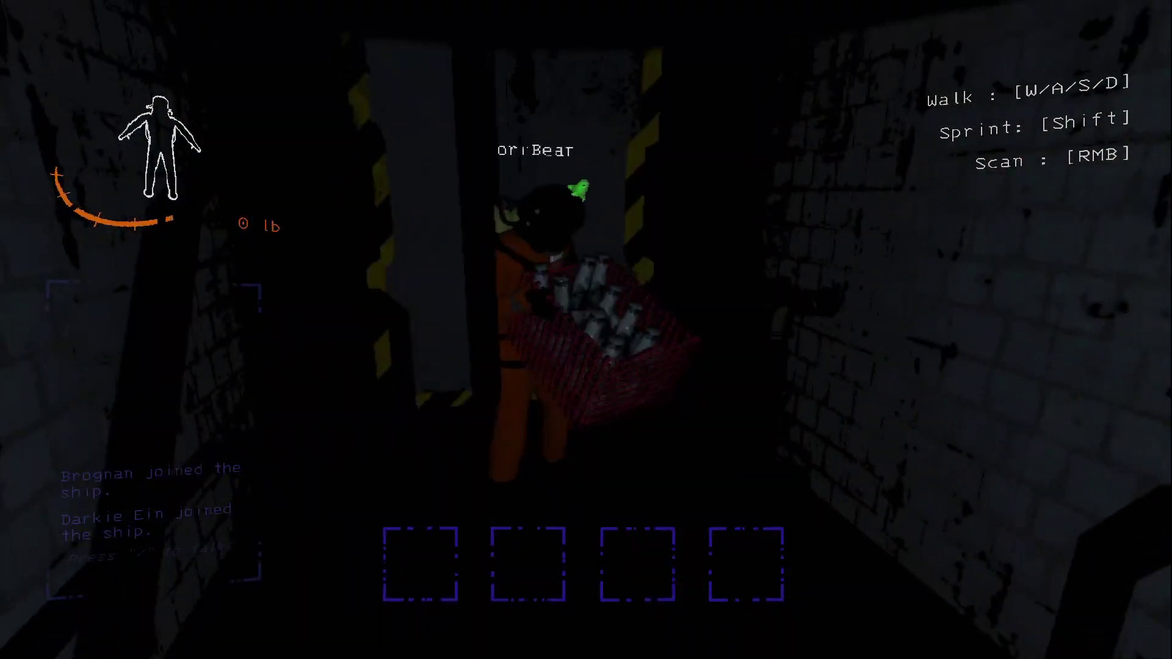
pyautogui.press('w')
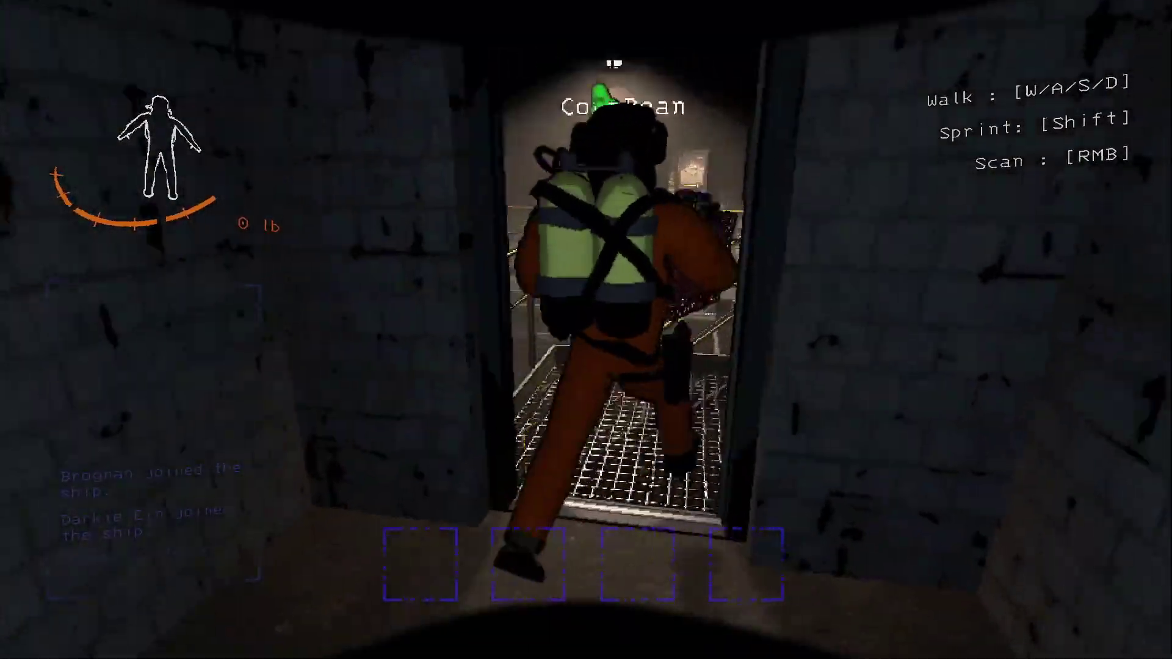
pyautogui.press('w')
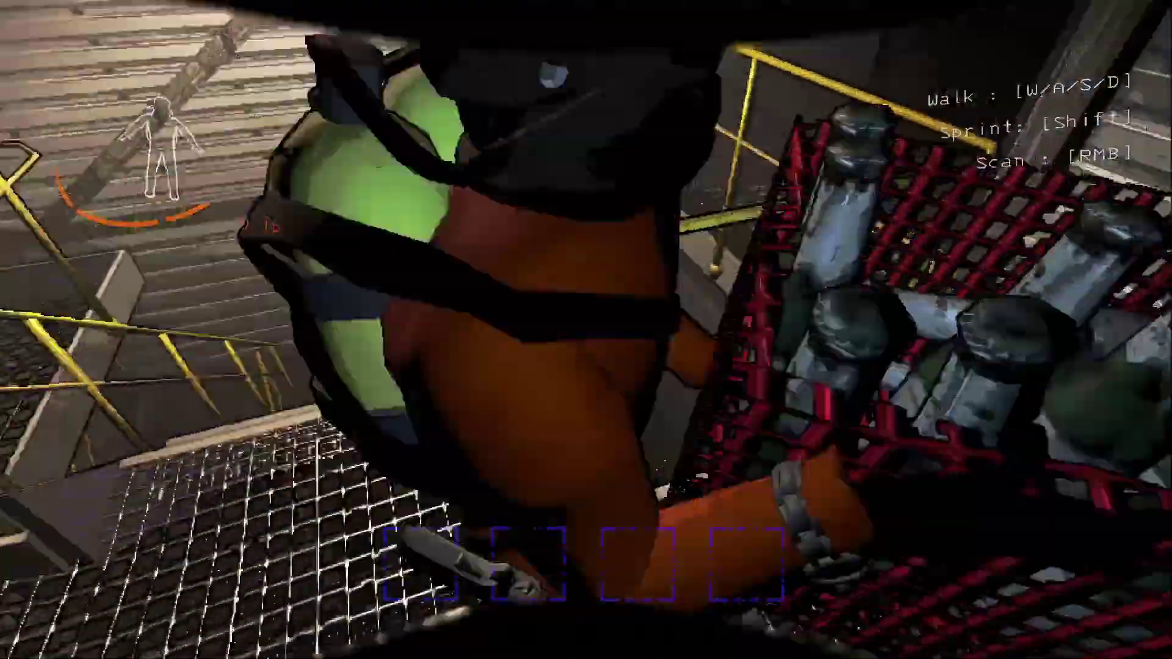
pyautogui.press('w')
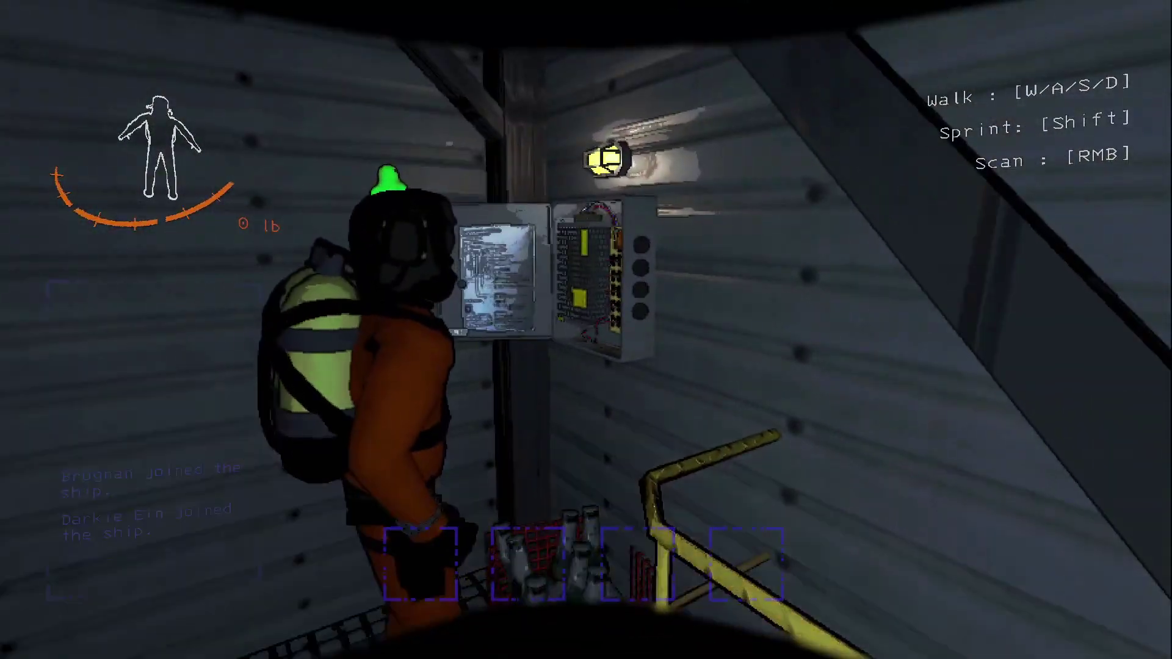
pyautogui.press('w')
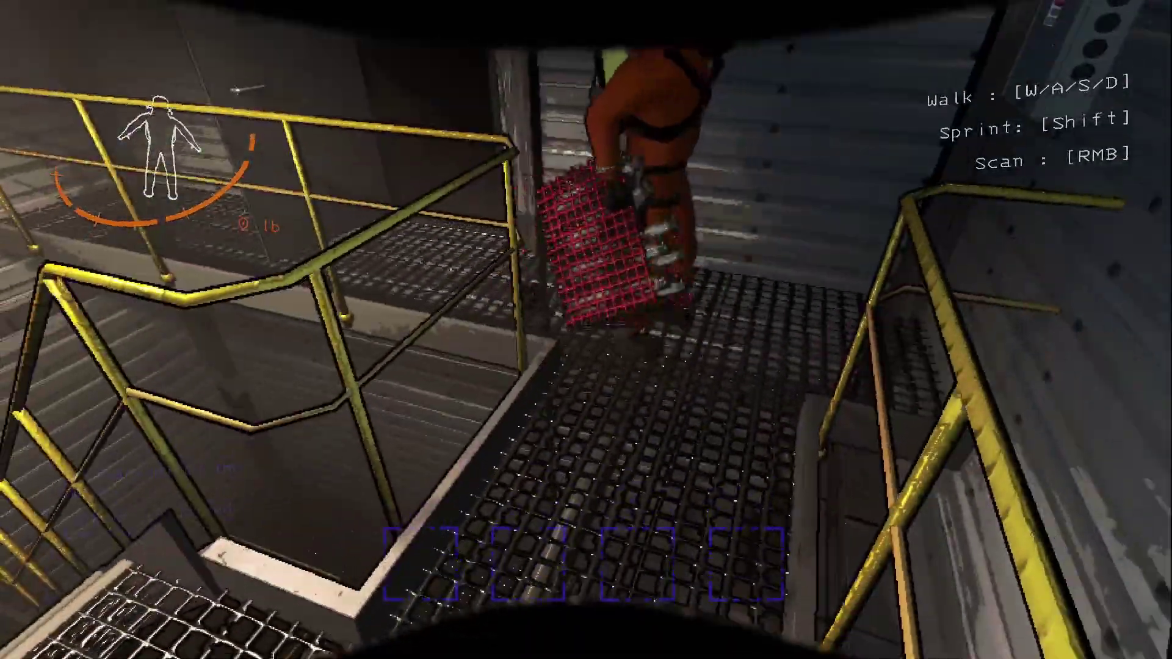
pyautogui.press('w')
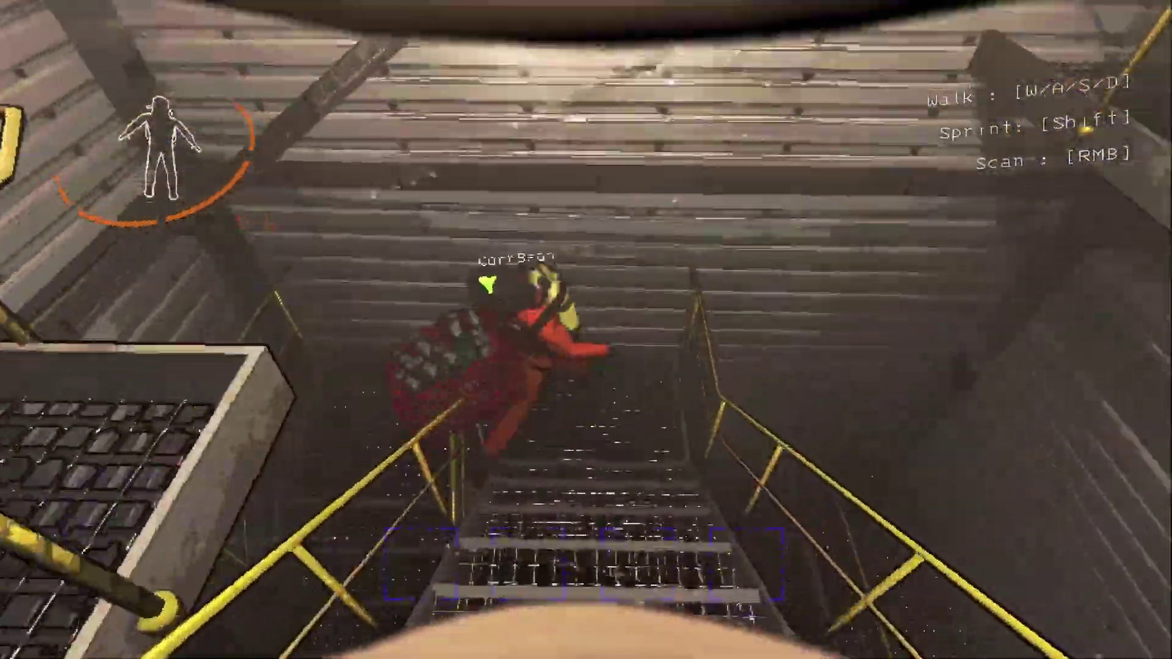
pyautogui.press('w')
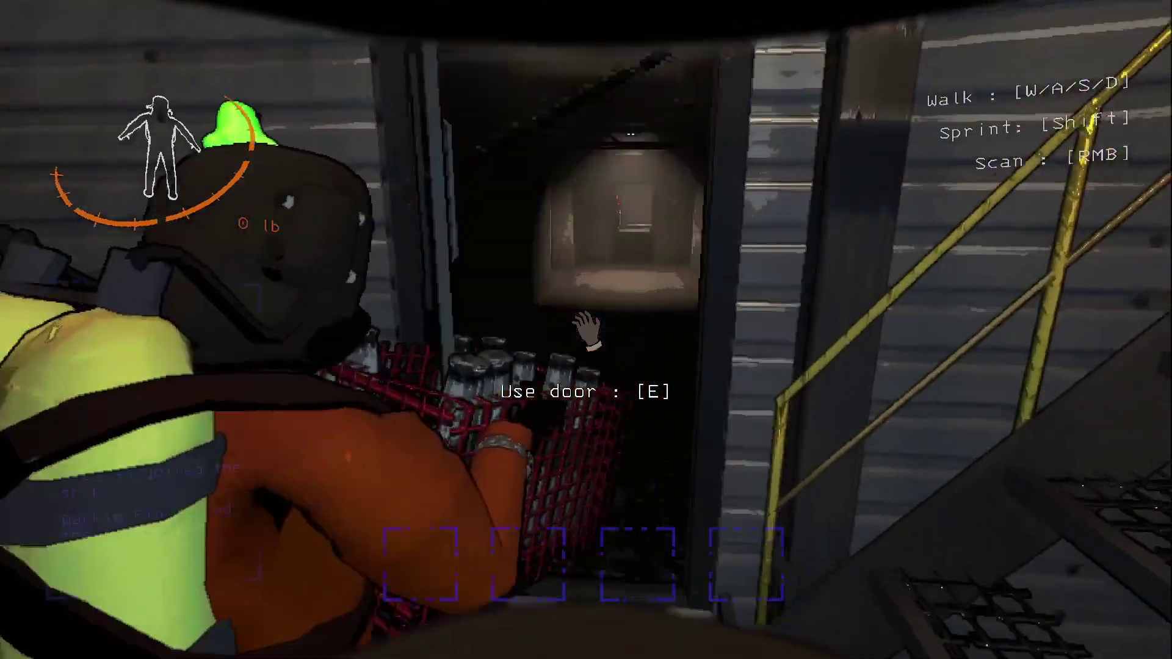
# Step: Open the door and follow the teammate into the dark machine room
pyautogui.press('e')
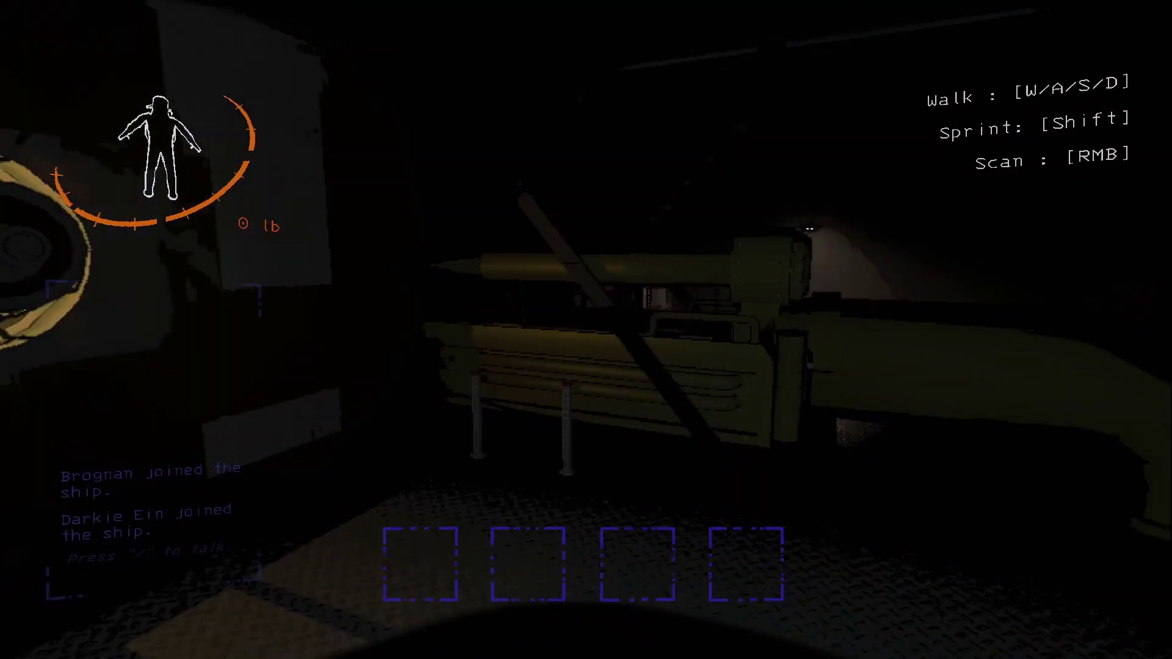
# Step: Grab the apparatus, open the fire-exit door, and follow the teammate into the tunnel
pyautogui.press('e')
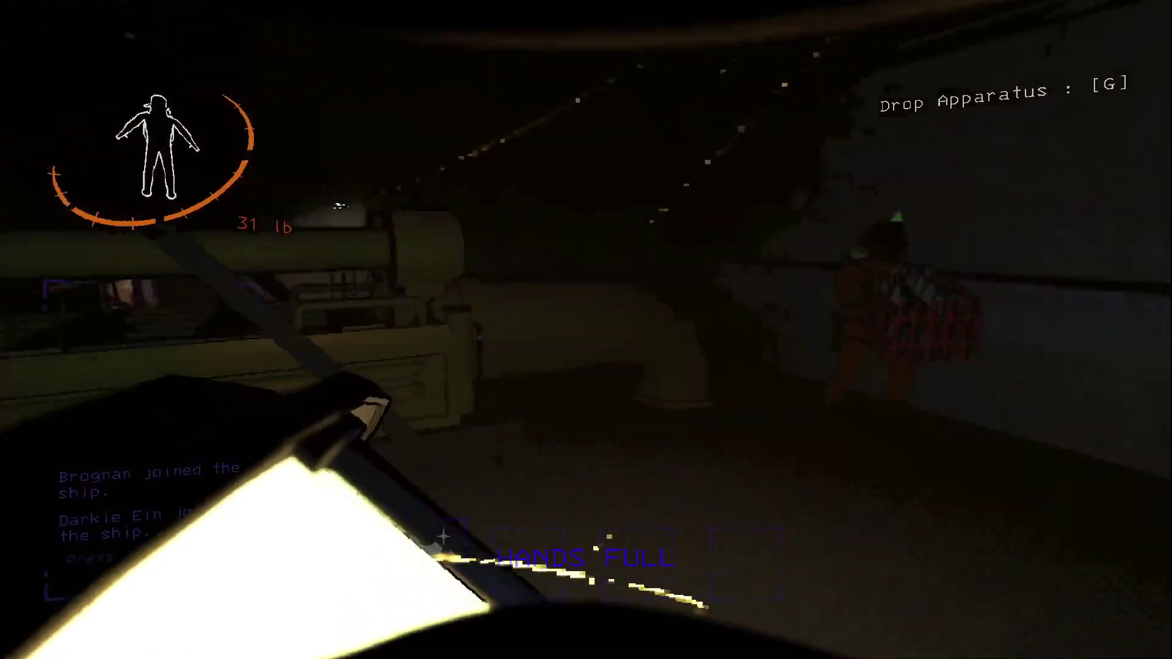
pyautogui.press('e')
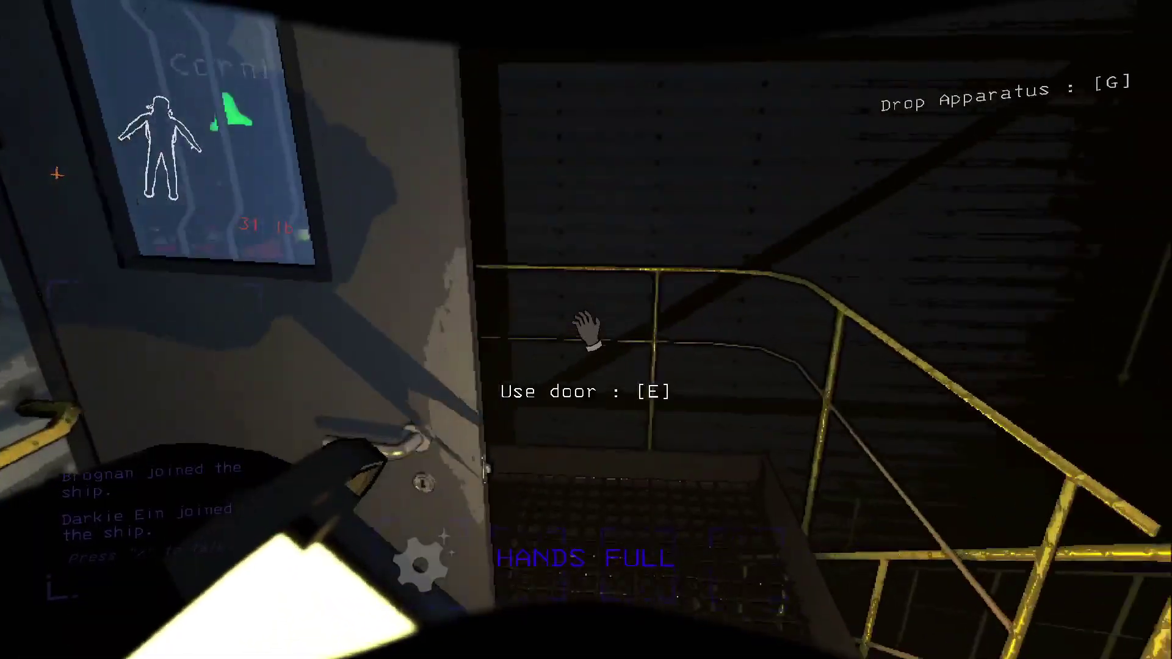
pyautogui.press('e')
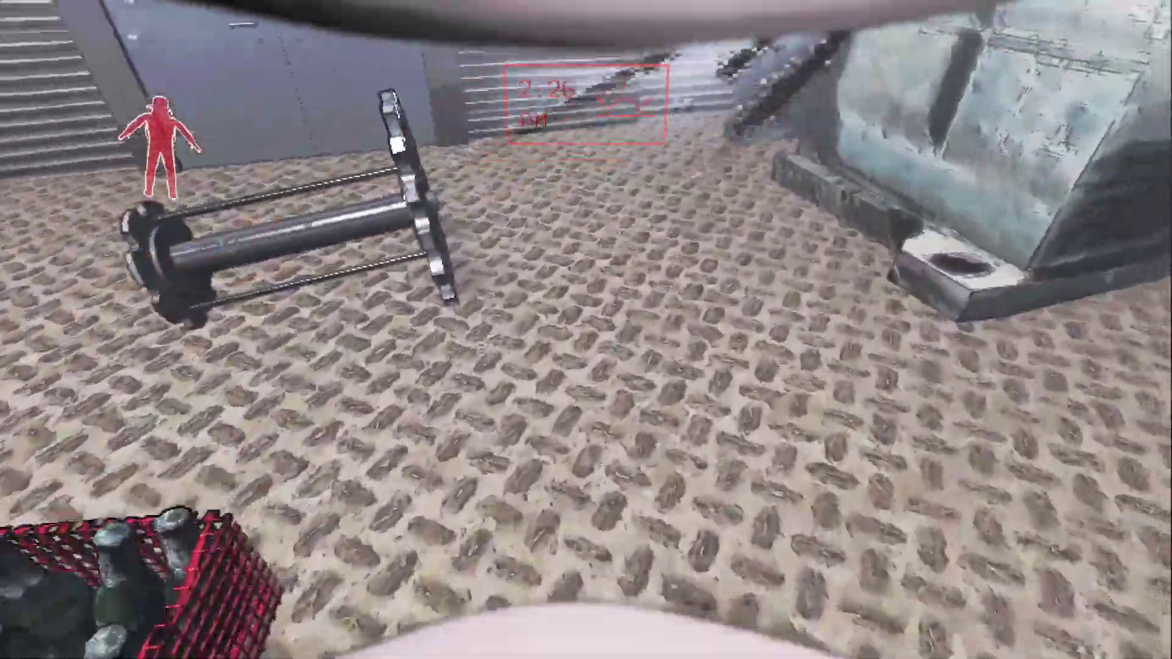
# Step: Pick up the large axle and carry it to the ship's launch console
pyautogui.press('e')
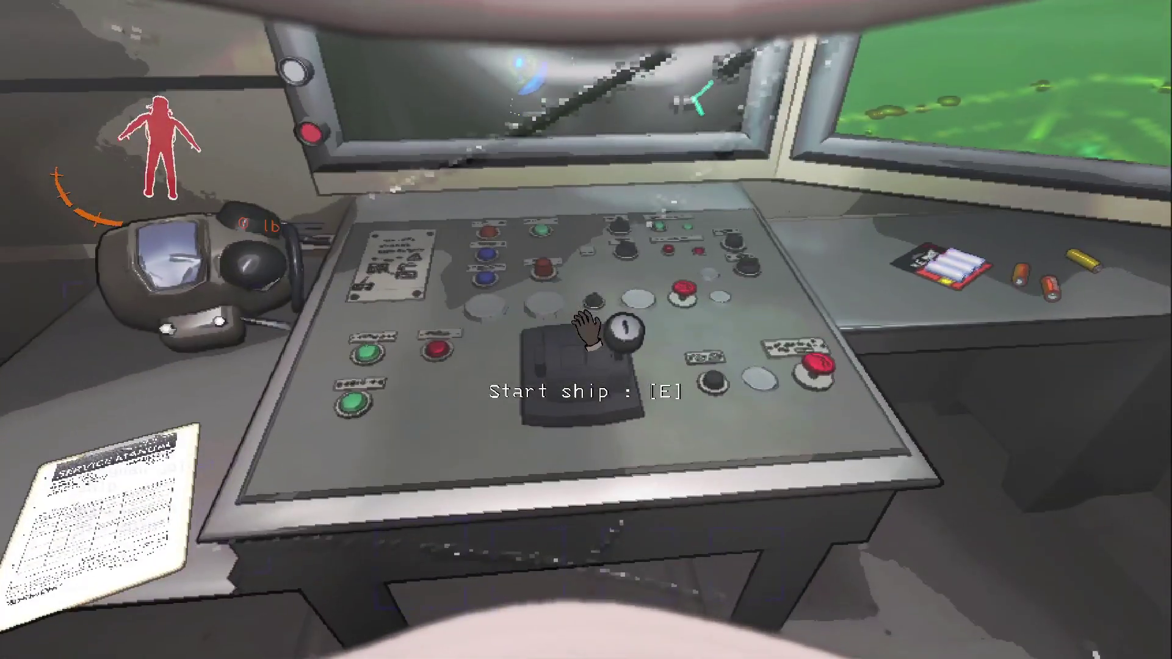
# Step: Pull the Start ship lever, then walk out onto the catwalk beside a crewmate
pyautogui.press('e')
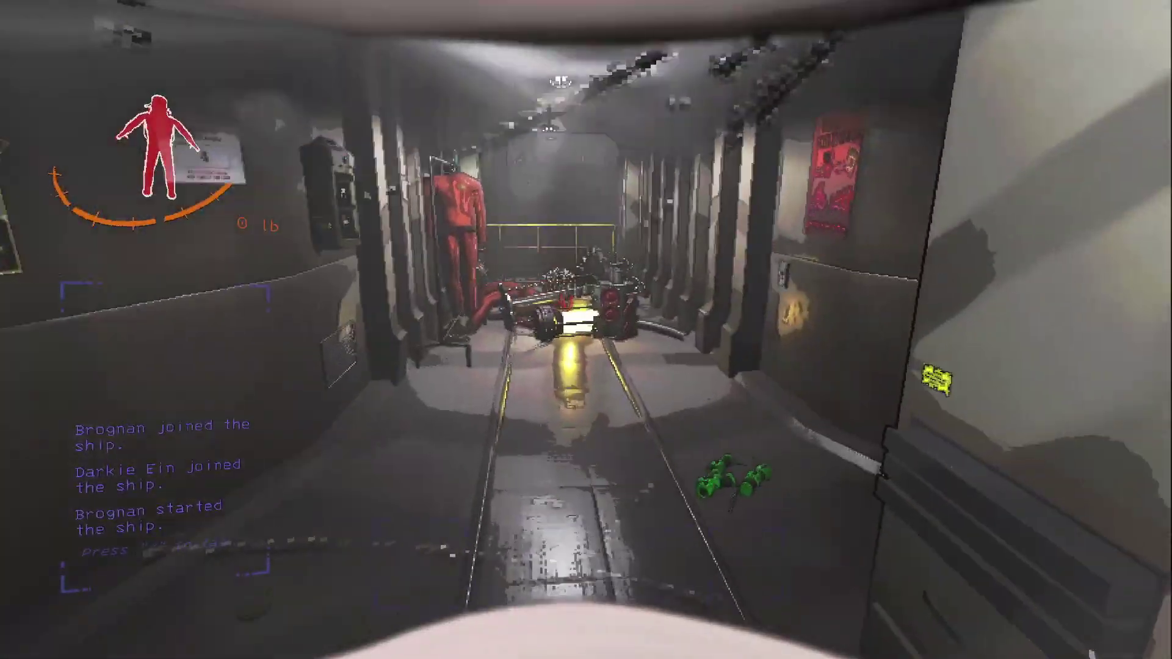
pyautogui.press('w')
pyautogui.press('w')
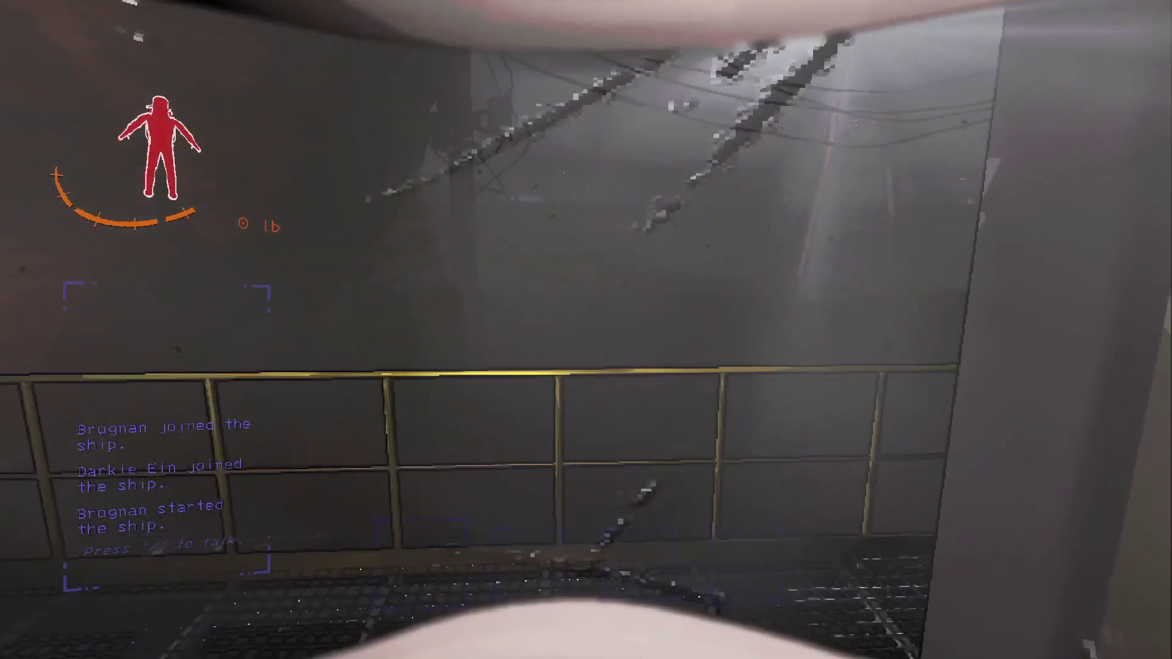
pyautogui.press('w')
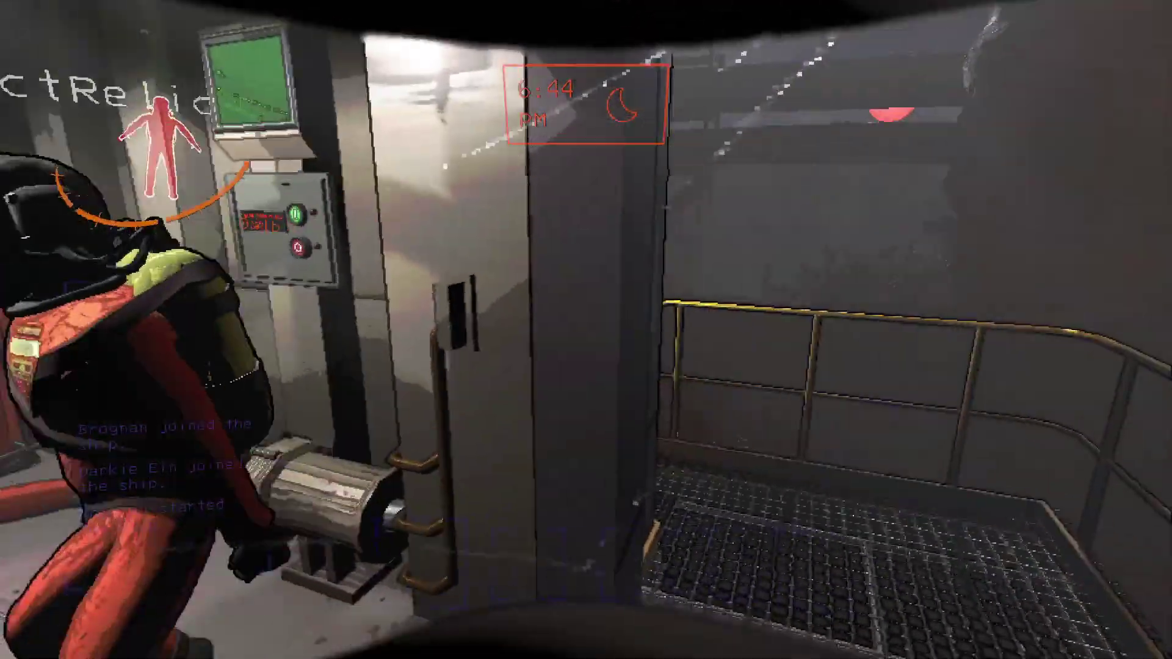
pyautogui.moveTo(587, 331)
pyautogui.mouseDown()
pyautogui.moveTo(366, 329)
pyautogui.moveTo(825, 330)
pyautogui.mouseUp()
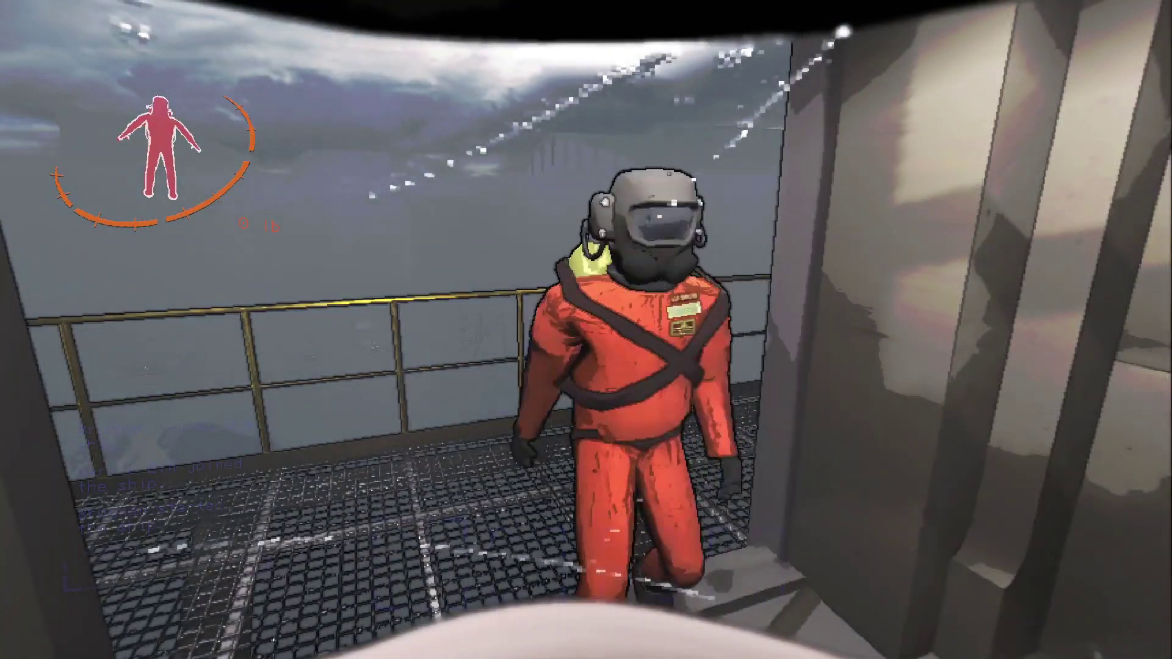
# Step: Drop the held gear item before heading out toward the scaffolding
pyautogui.press('g')
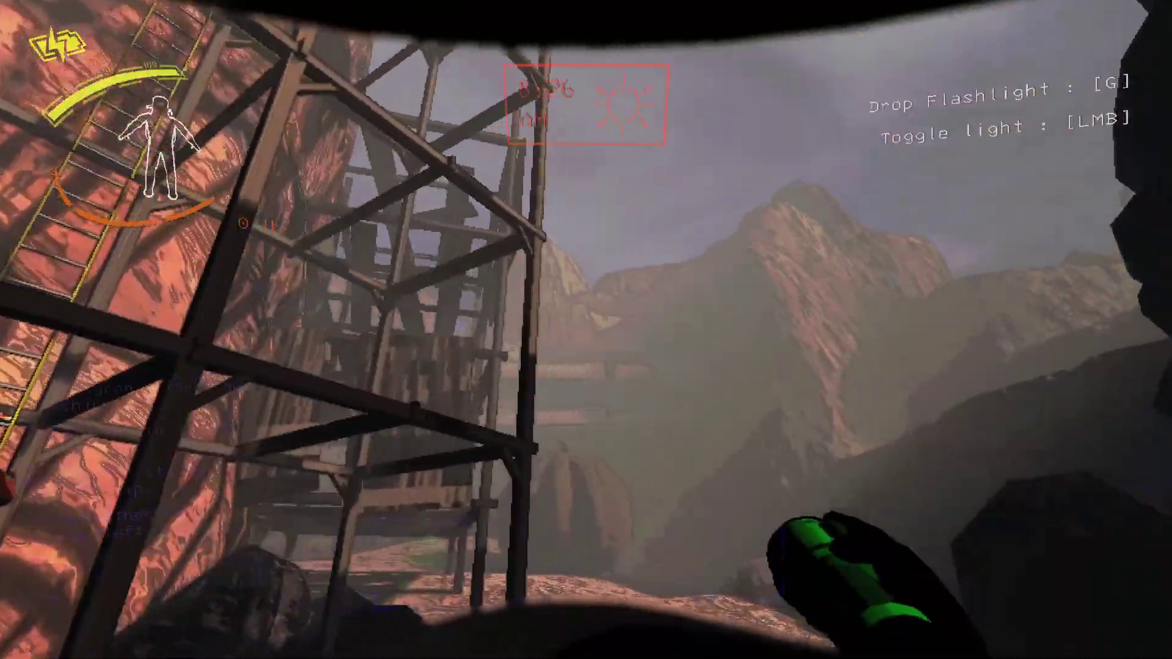
# Step: Climb the scaffolding ladder up toward the fire exit
pyautogui.press('e')
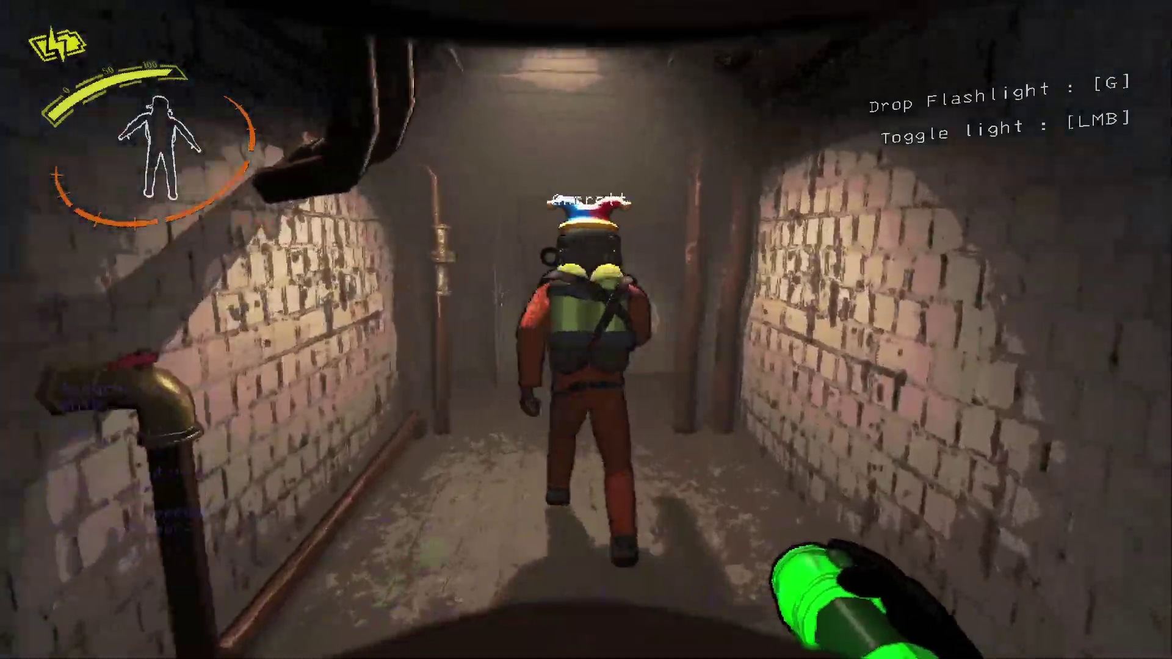
# Step: Catch up with the teammate and pass through the lit room into the dark room
pyautogui.press('w')
pyautogui.press('w')
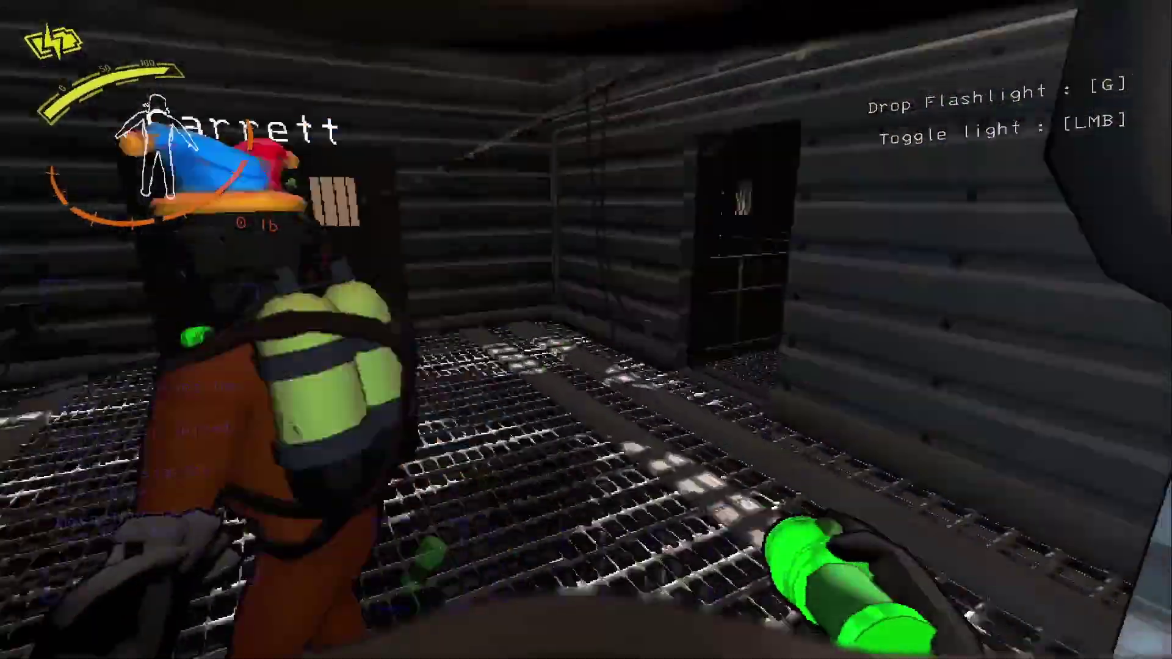
pyautogui.press('w')
pyautogui.press('w')
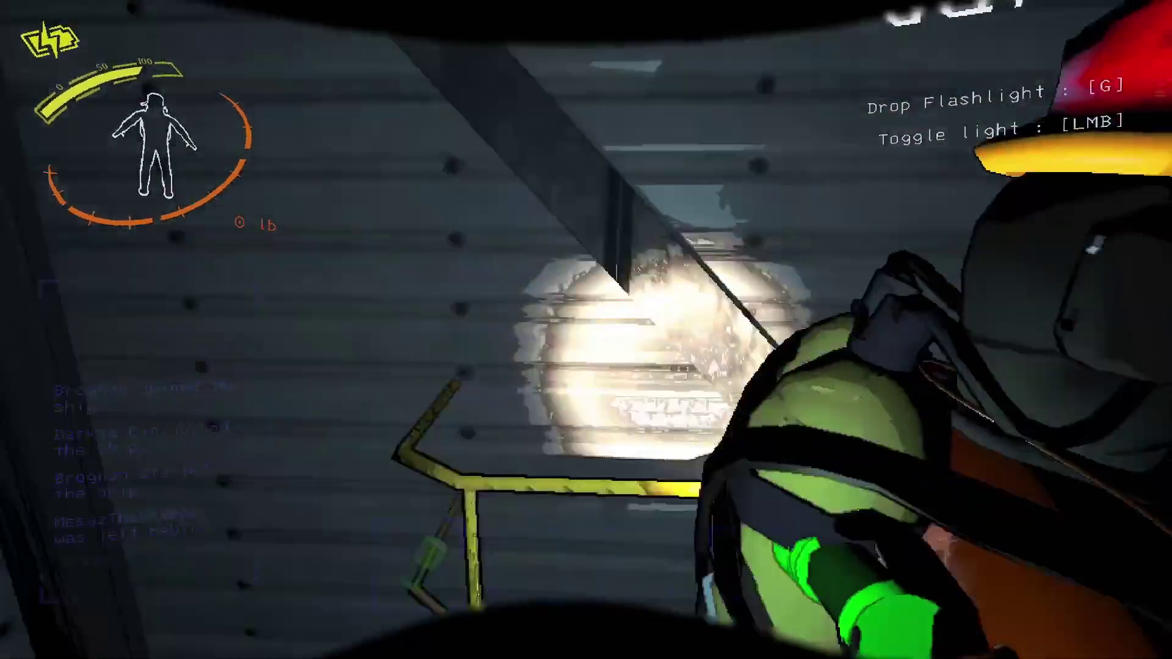
pyautogui.press('w')
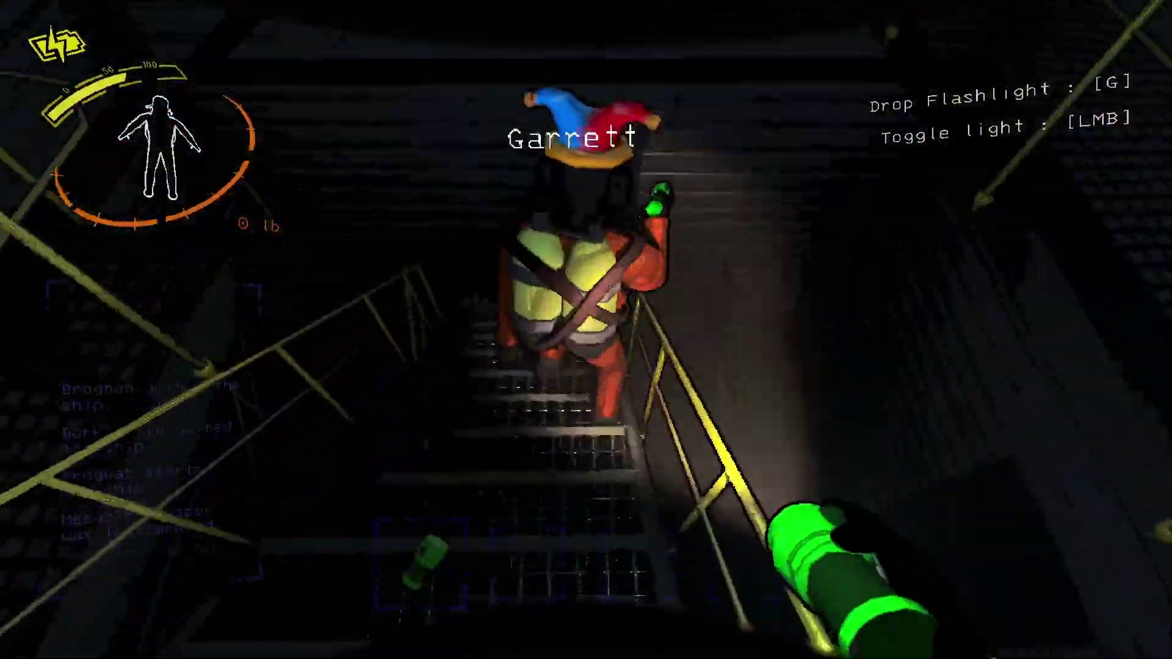
# Step: Descend the stairs to the grated landing and follow the teammate into the brick corridor
pyautogui.press('w')
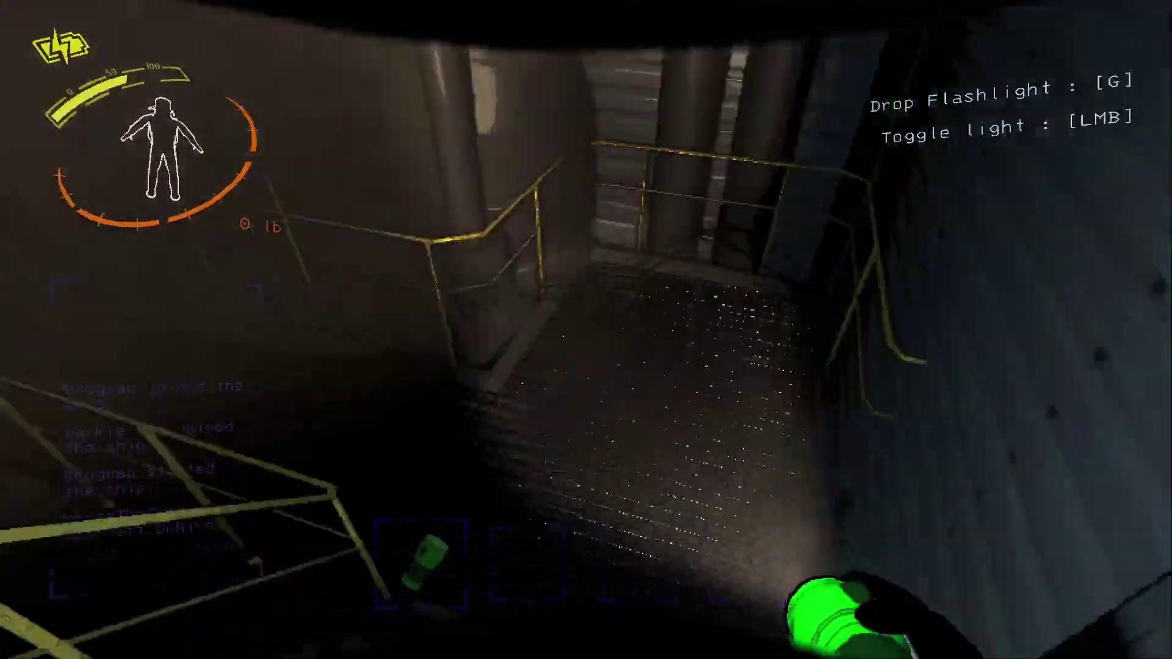
pyautogui.press('w')
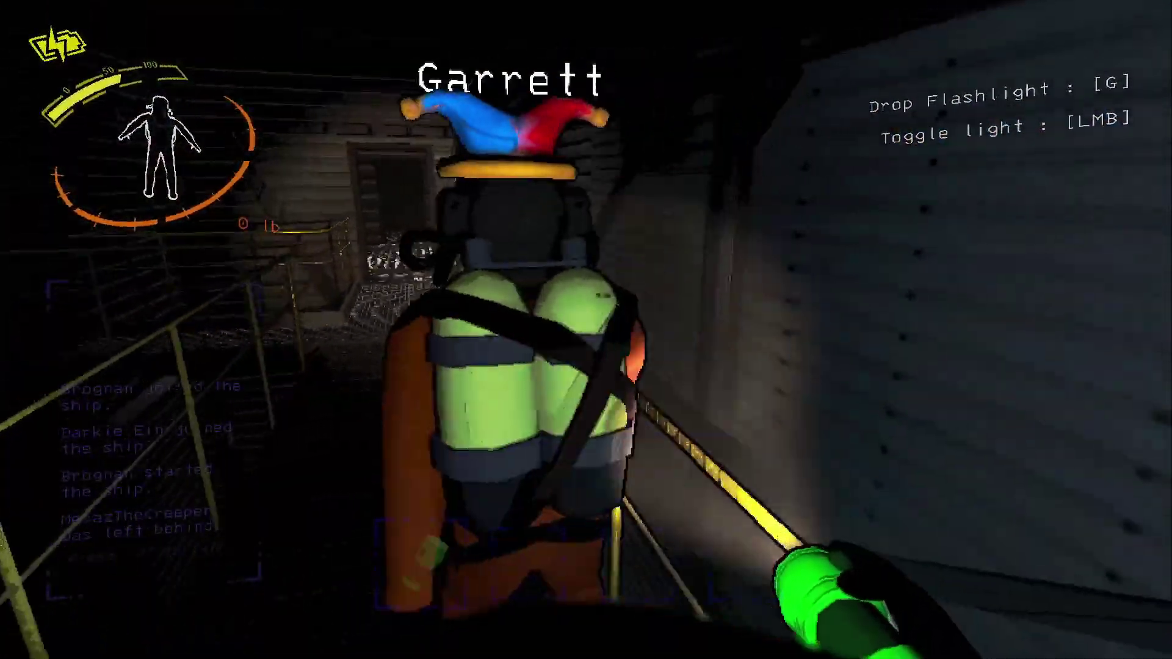
pyautogui.press('w')
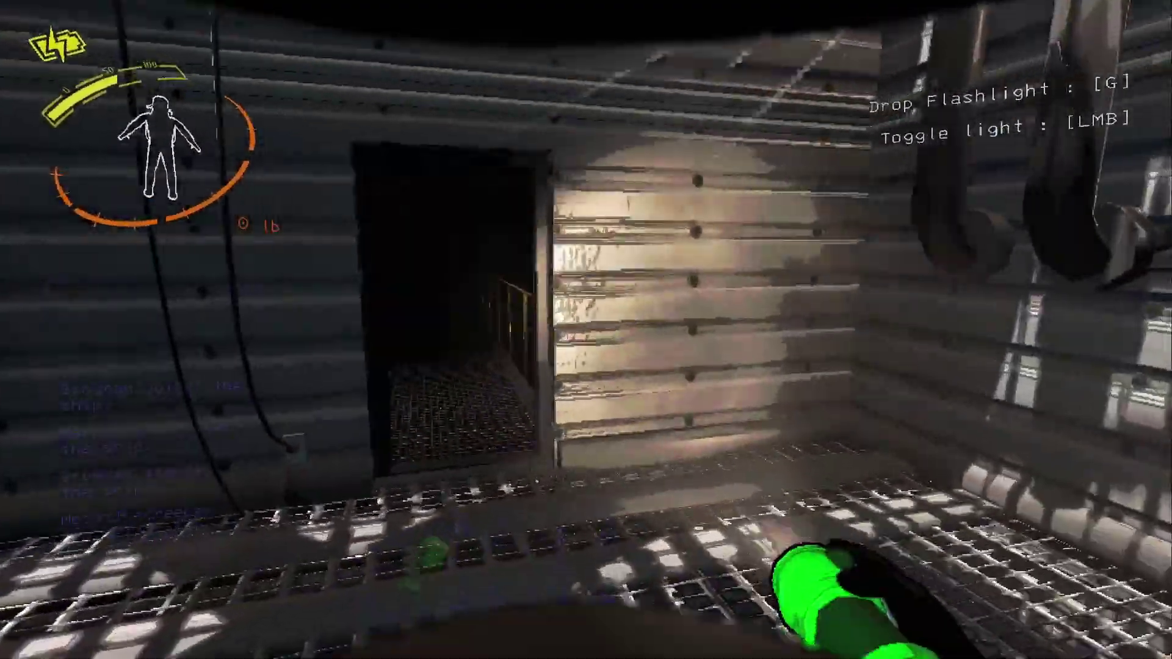
pyautogui.press('w')
pyautogui.press('w')
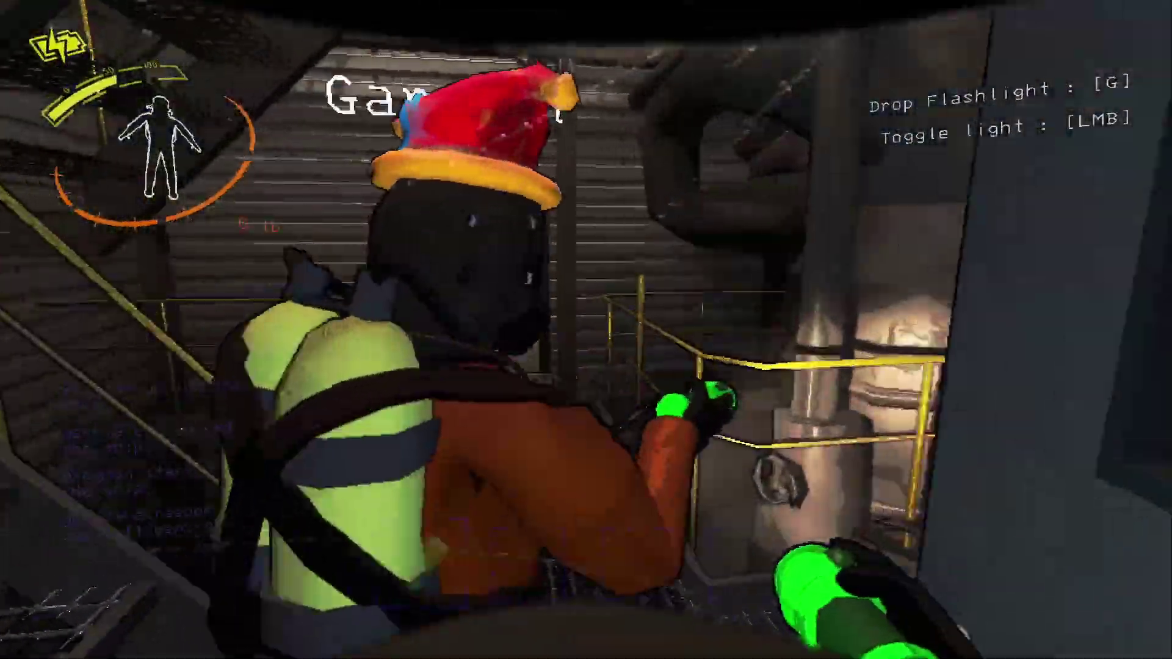
pyautogui.press('w')
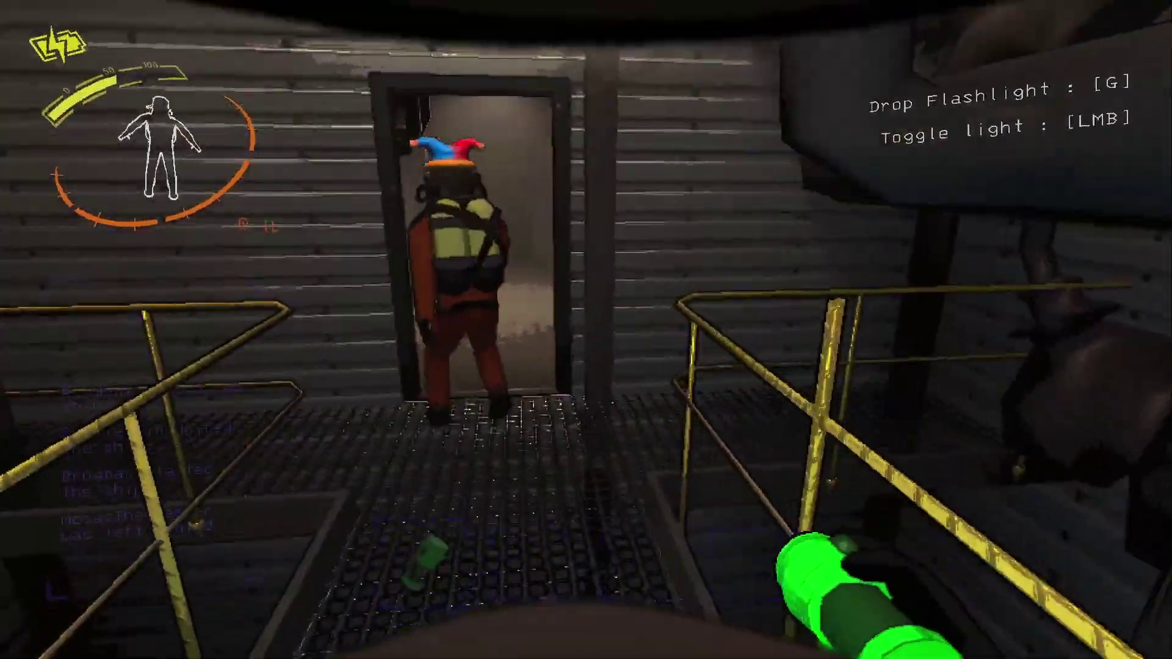
pyautogui.press('w')
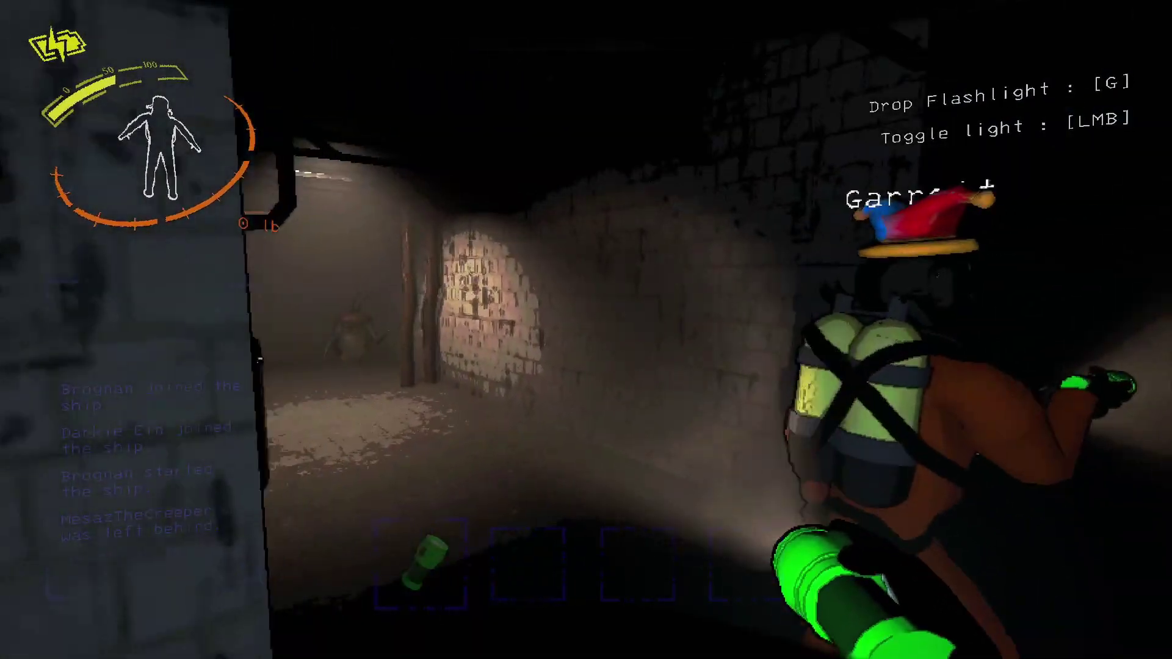
pyautogui.press('w')
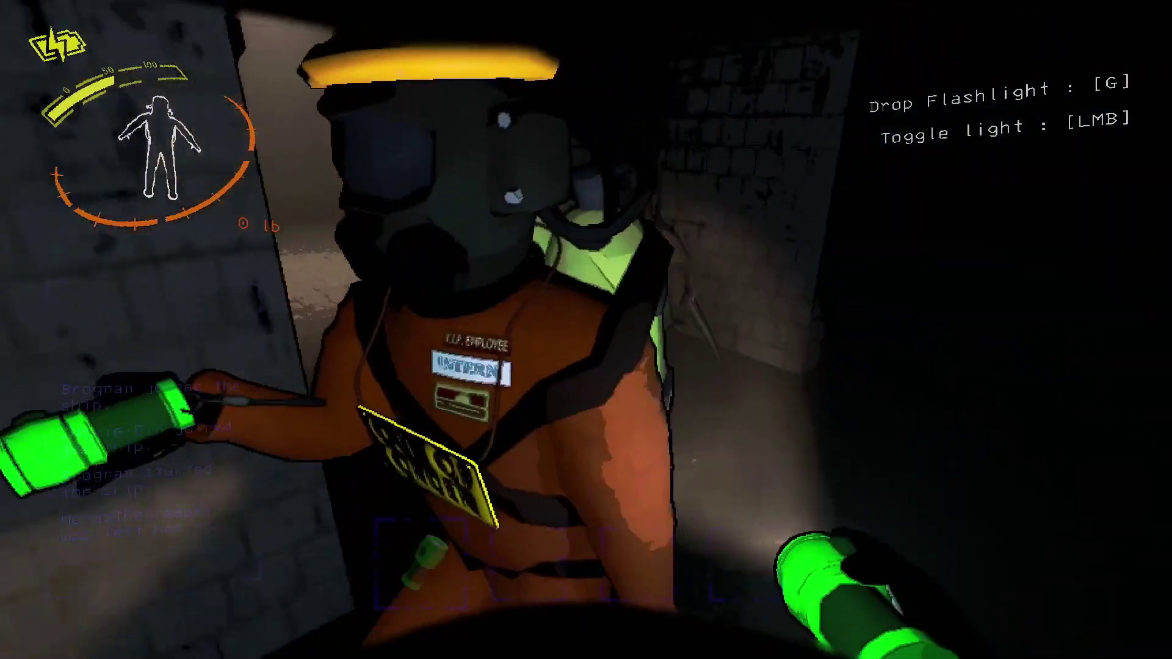
pyautogui.press('s')
# Step: Walk down the brick corridor and open the door into the dark passage beyond
pyautogui.press('w')
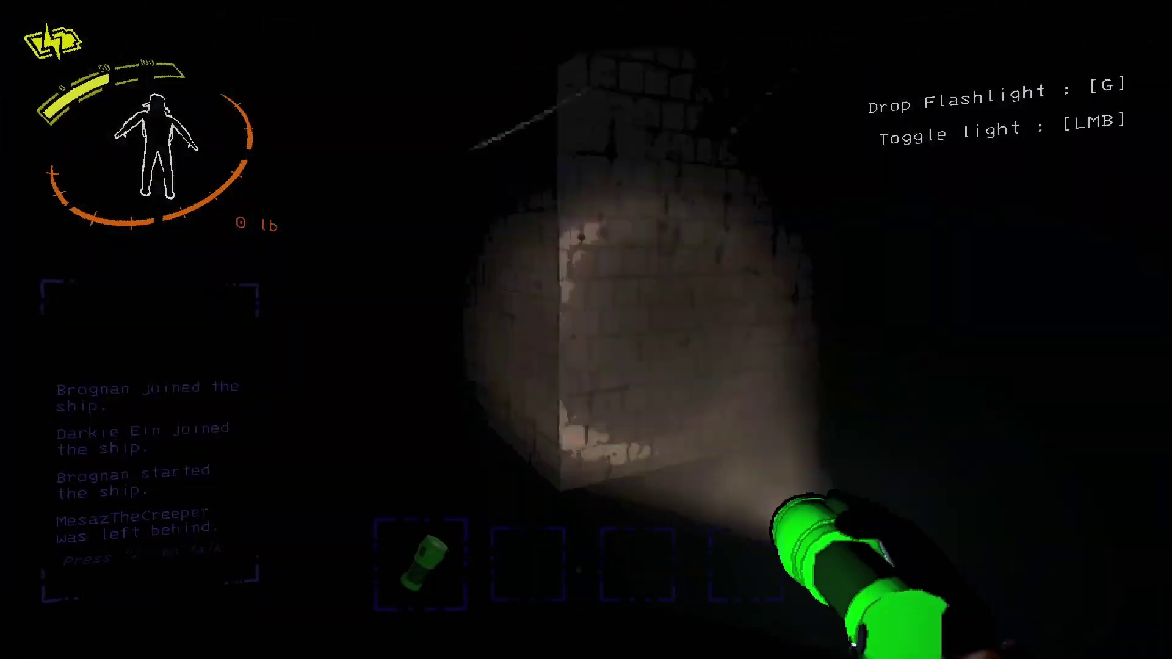
pyautogui.press('w')
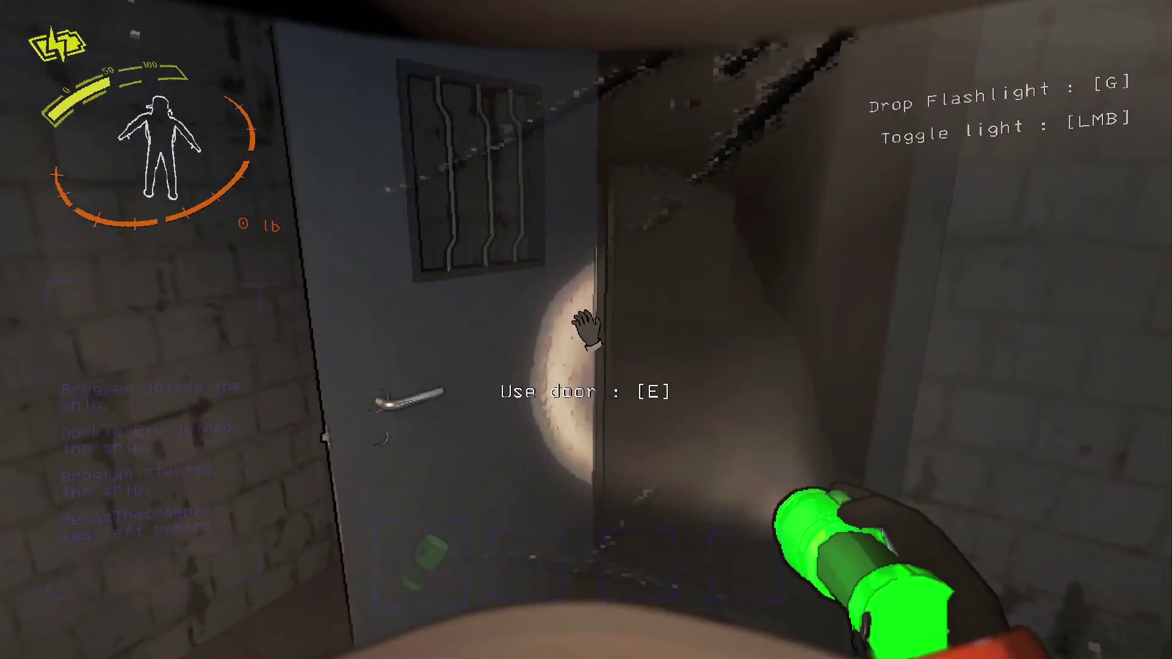
pyautogui.press('e')
pyautogui.press('w')
pyautogui.press('w')
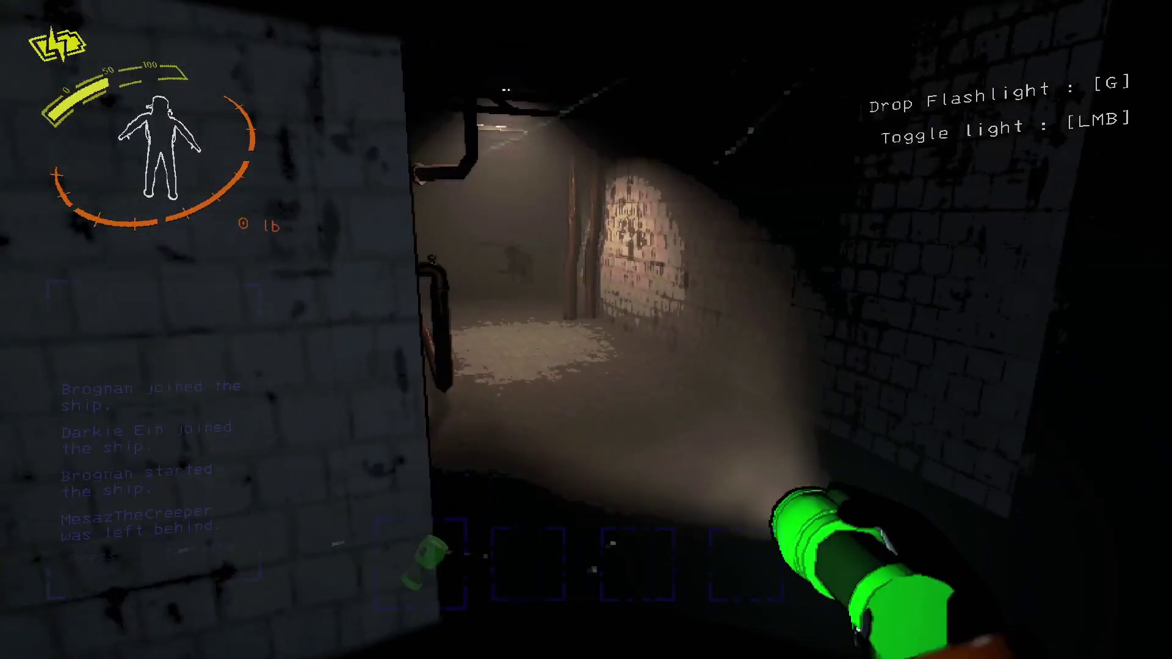
pyautogui.press('w')
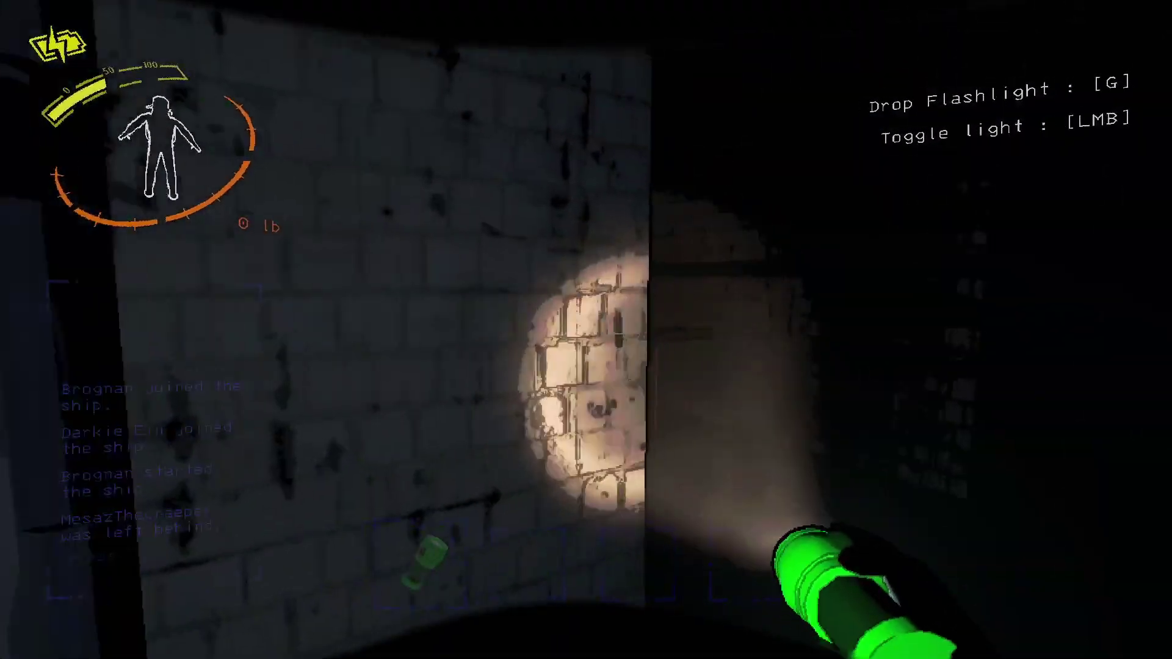
# Step: Scan the dark corridor, backing off once, then approach the doorway by the brick wall
pyautogui.press('w')
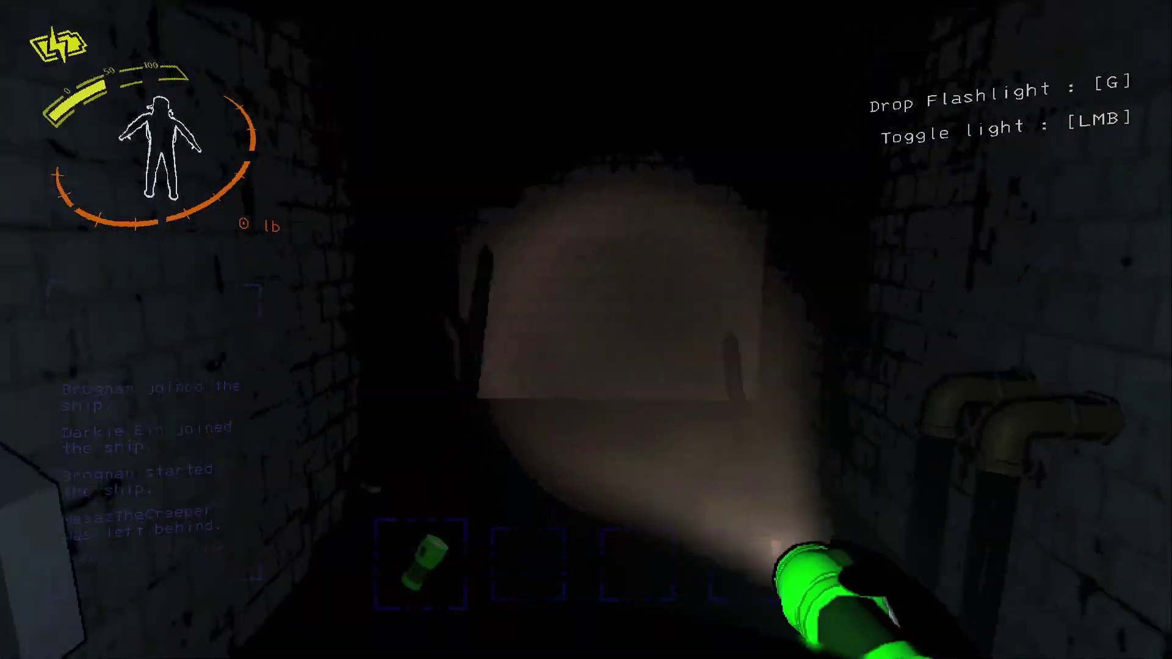
pyautogui.press('w')
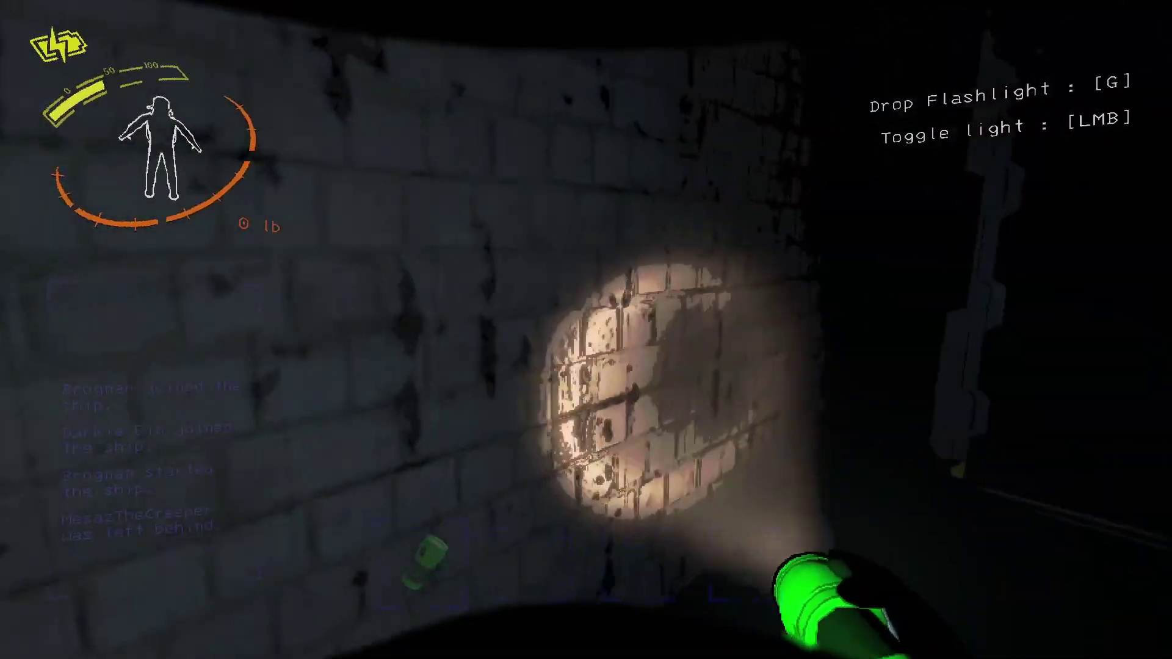
pyautogui.press('w')
pyautogui.press('w')
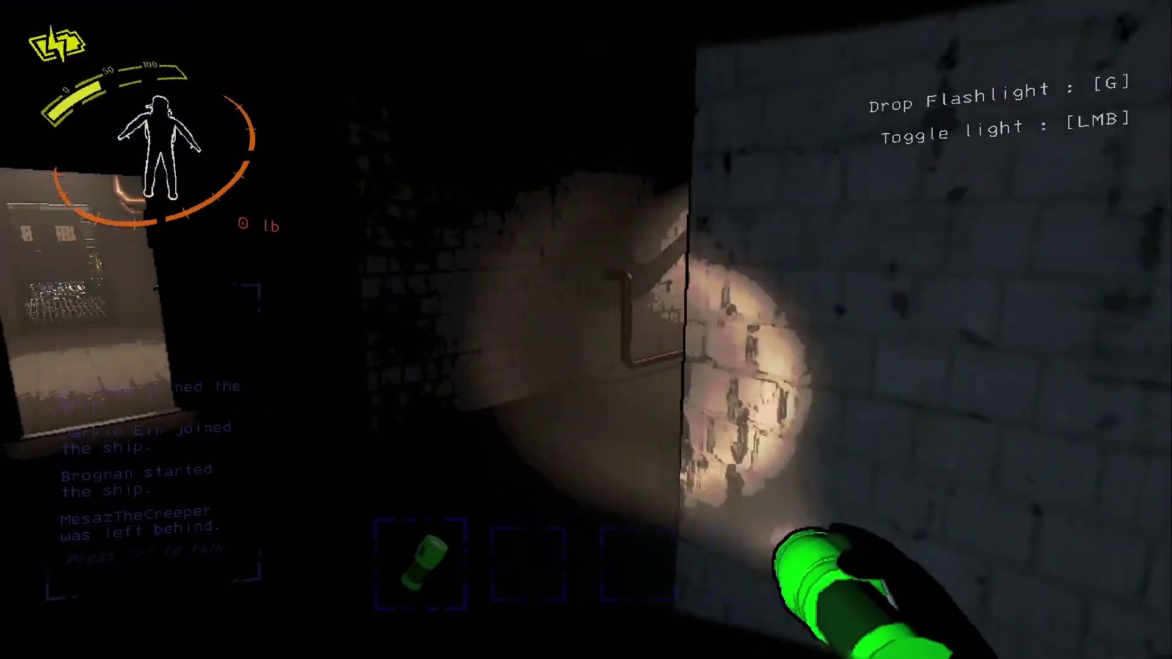
pyautogui.press('w')
pyautogui.press('s')
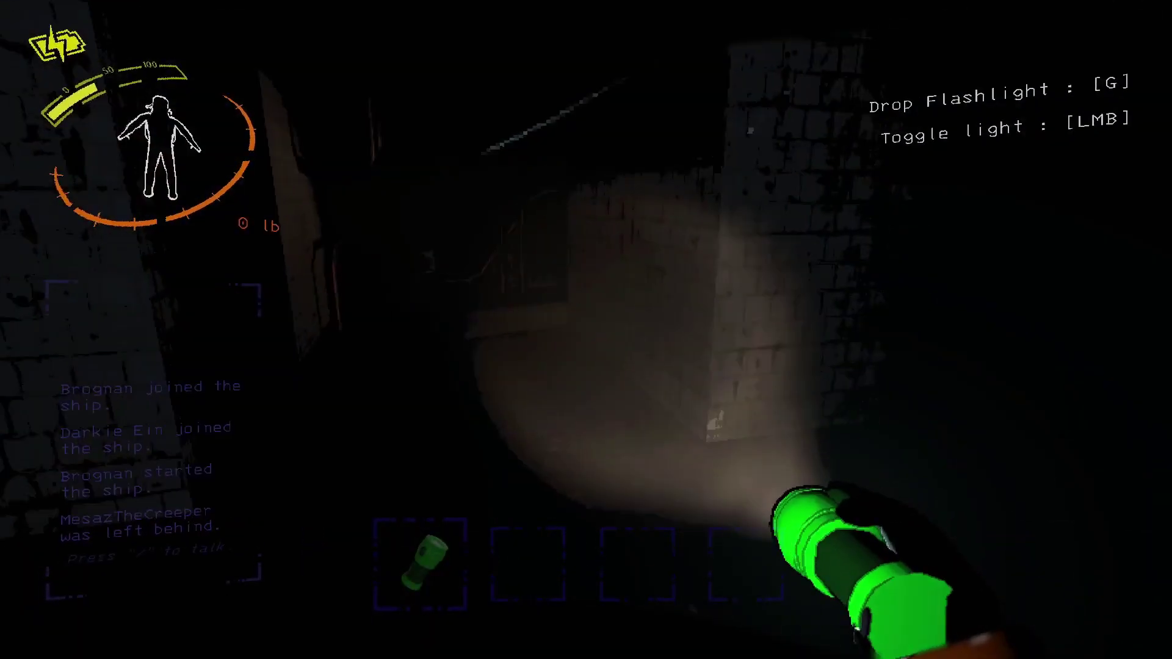
pyautogui.press('w')
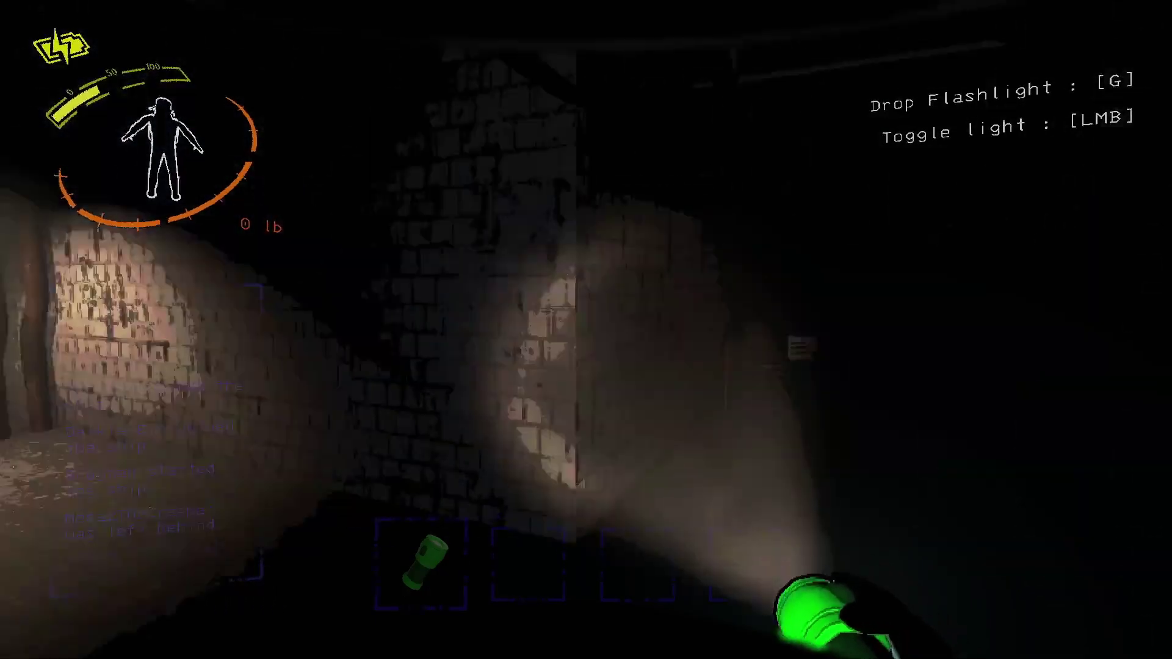
pyautogui.press('w')
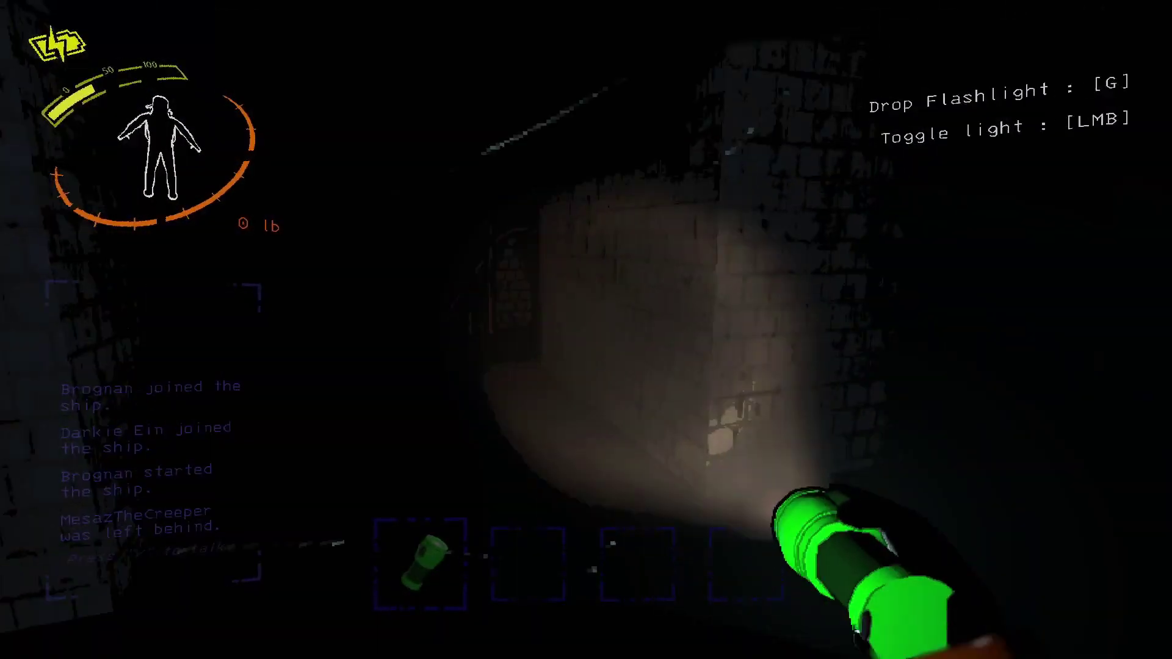
pyautogui.press('w')
# Step: Walk the pipe-lined corridor past the briefcase, closing in on the bug creature
pyautogui.press('w')
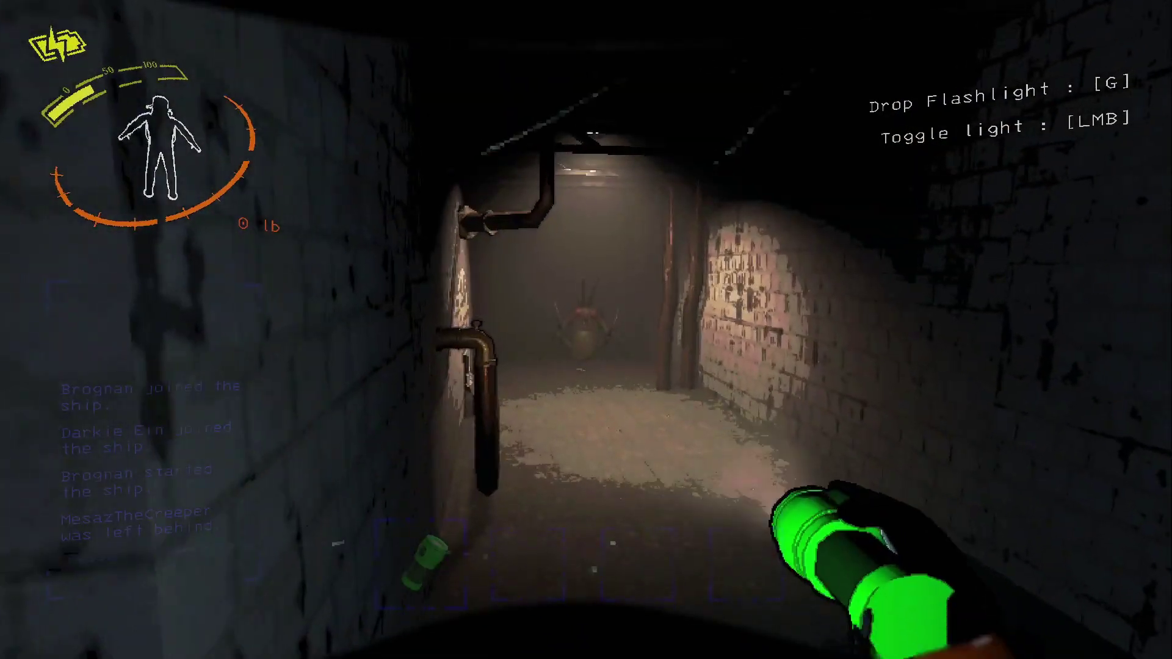
pyautogui.press('w')
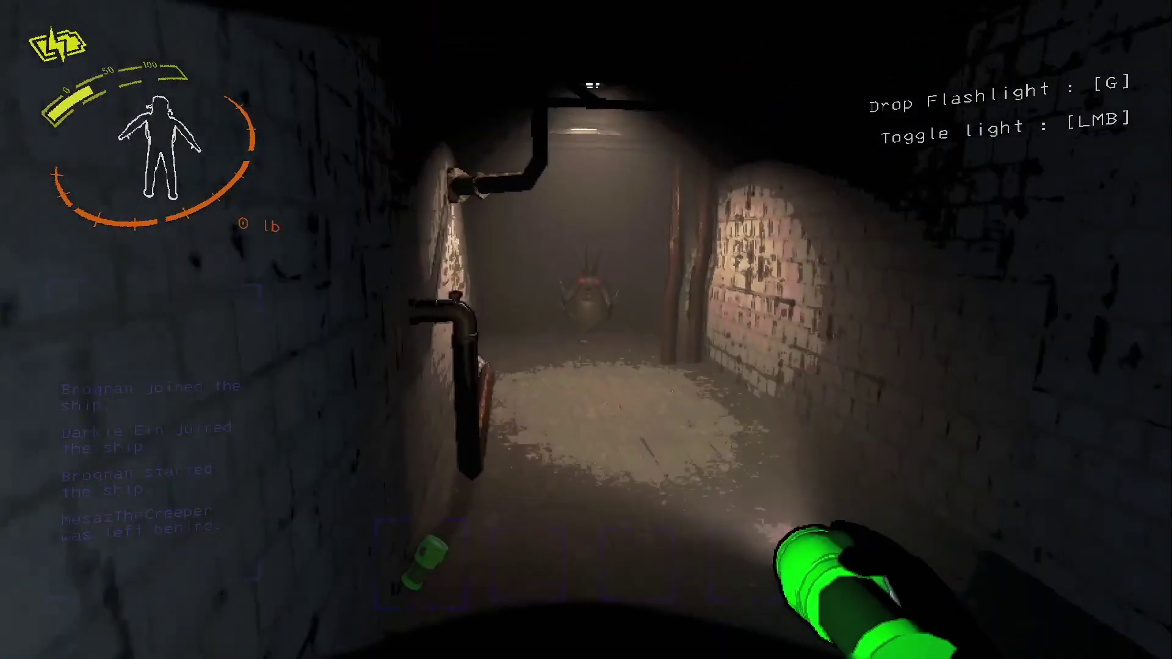
pyautogui.press('w')
pyautogui.press('w')
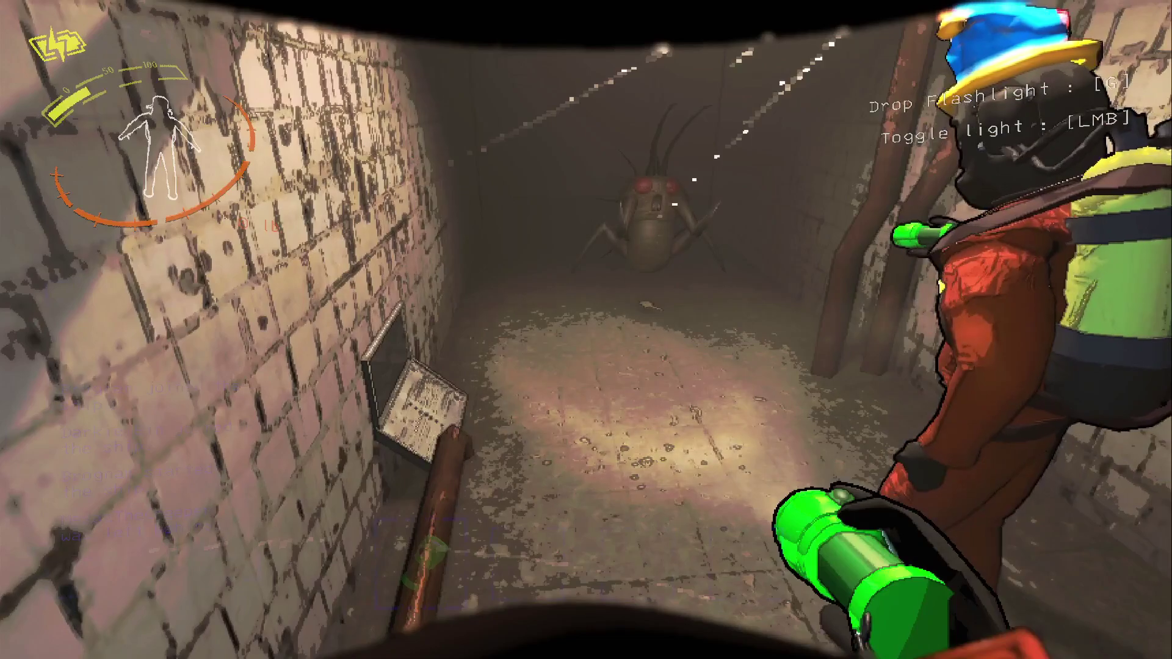
pyautogui.press('w')
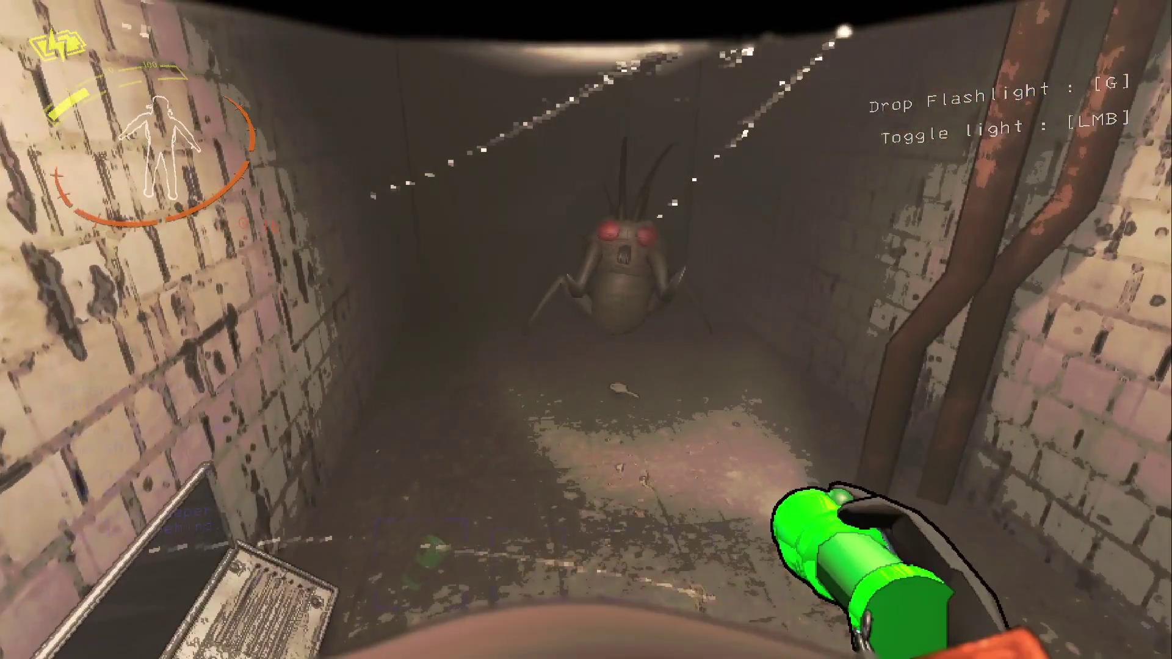
pyautogui.press('w')
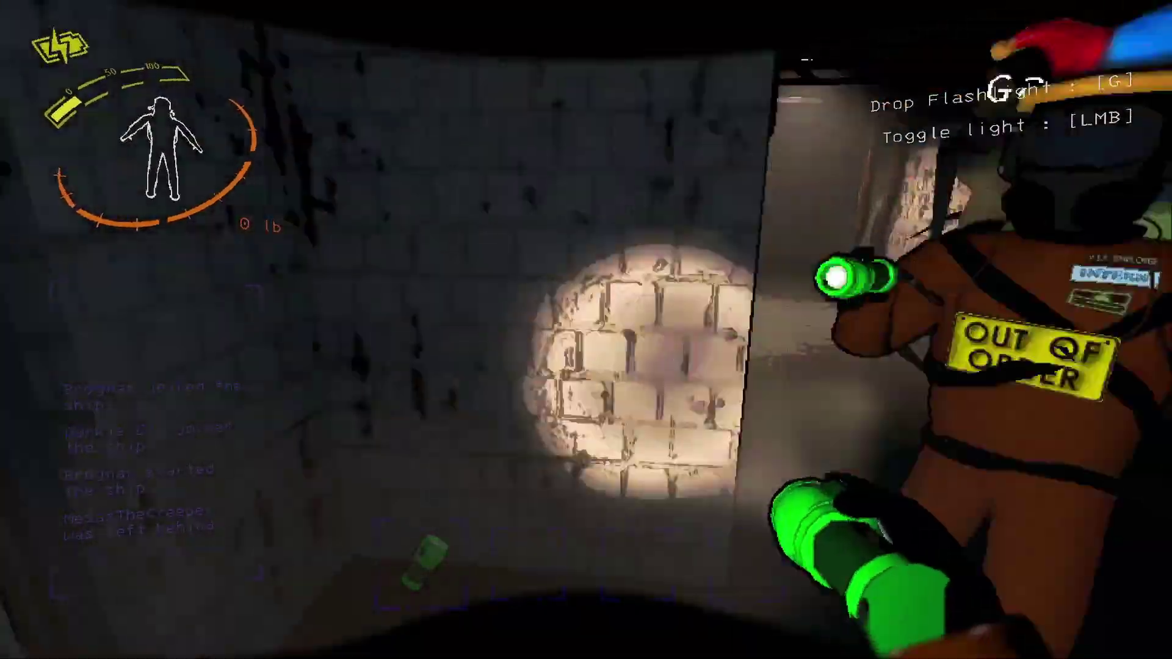
# Step: Cross the metal walkway and brick corridor, then open the far door into the dark room
pyautogui.press('w')
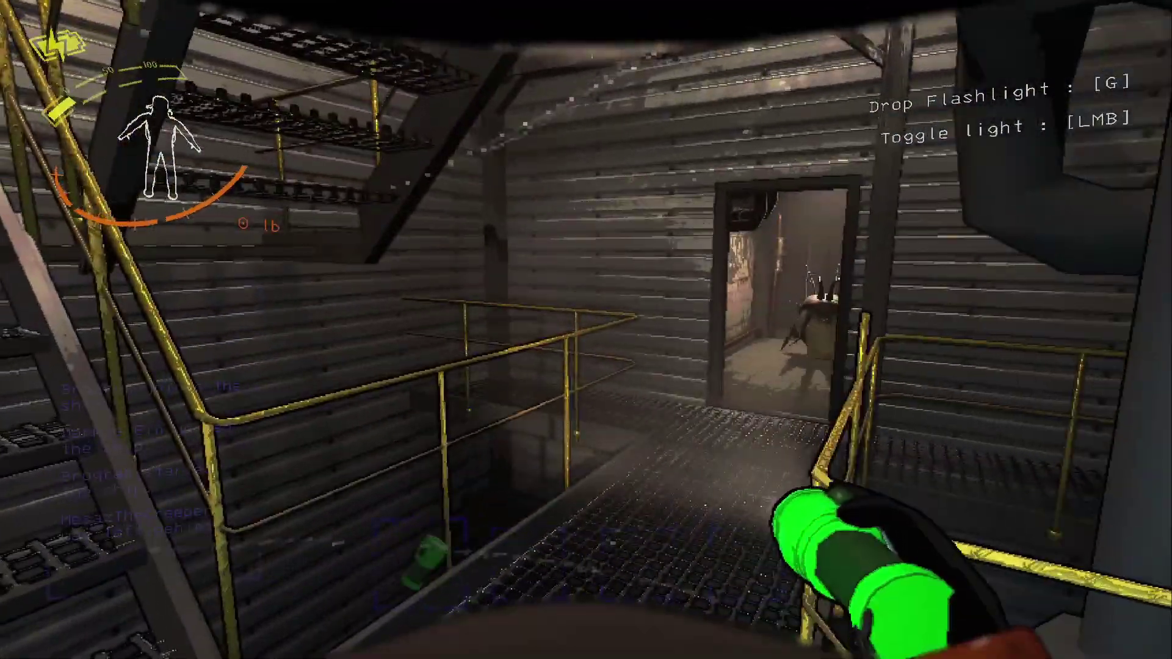
pyautogui.press('w')
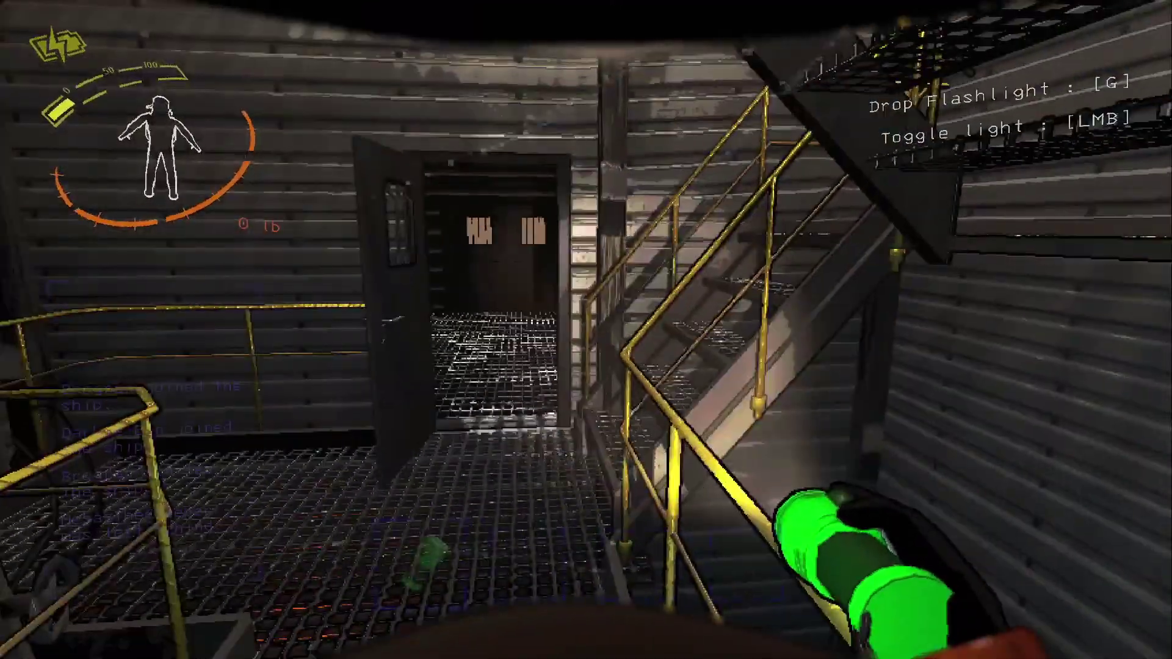
pyautogui.press('w')
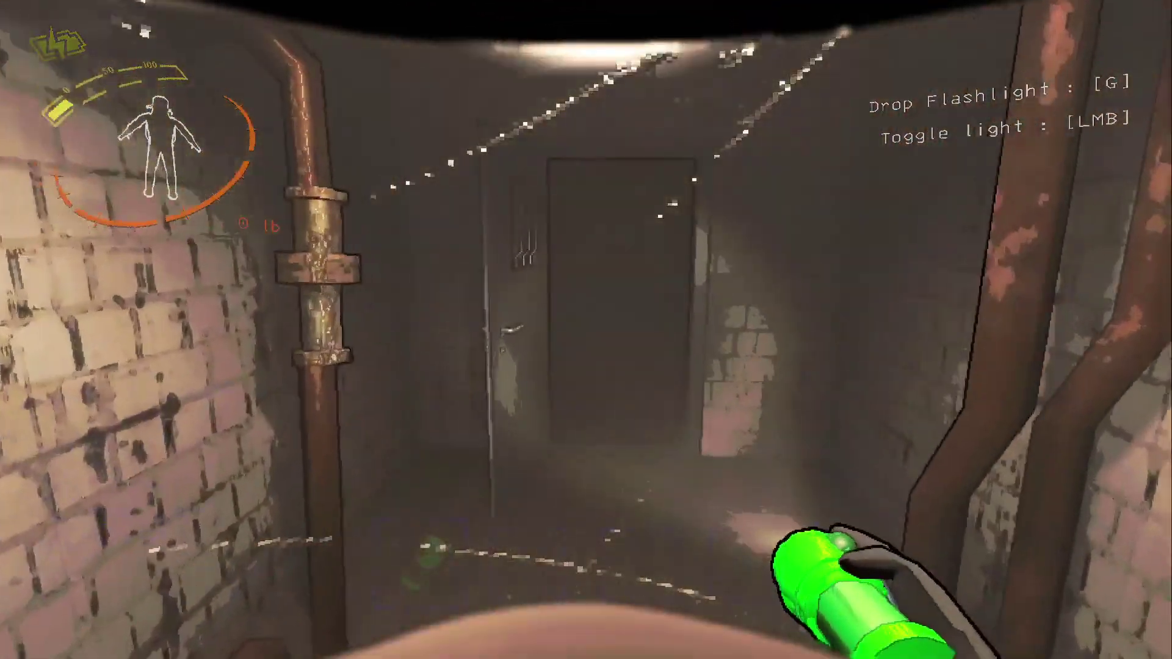
pyautogui.press('w')
pyautogui.press('e')
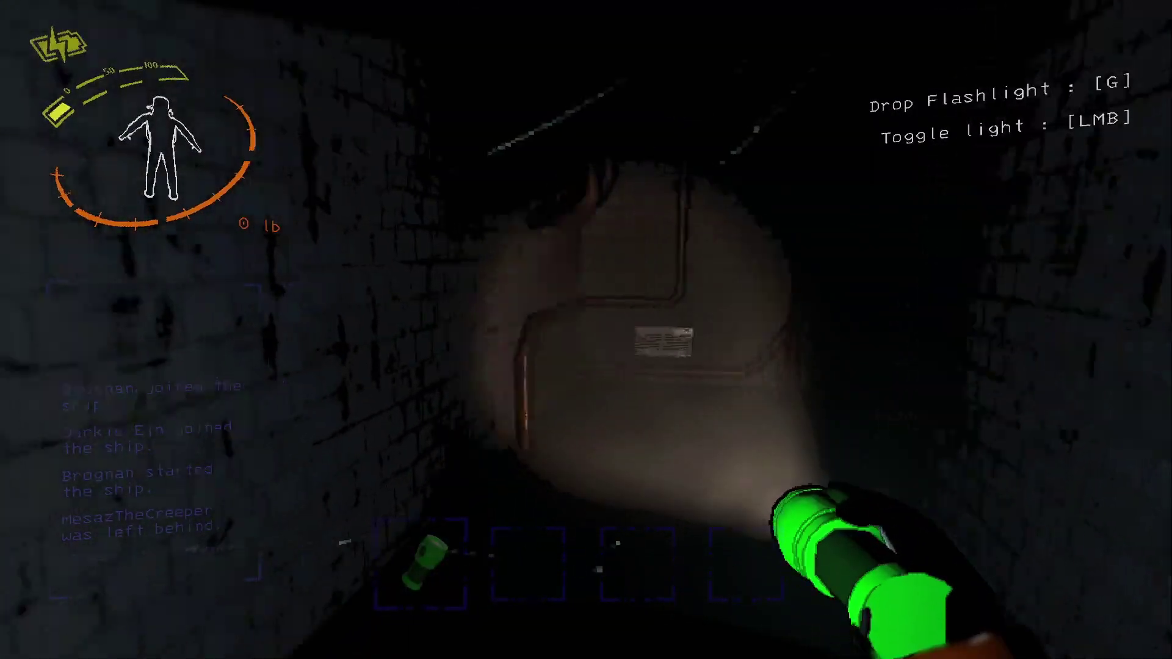
# Step: Re-enter the creature's corridor and scan the Hoarding bug and the nearby Key
pyautogui.press('w')
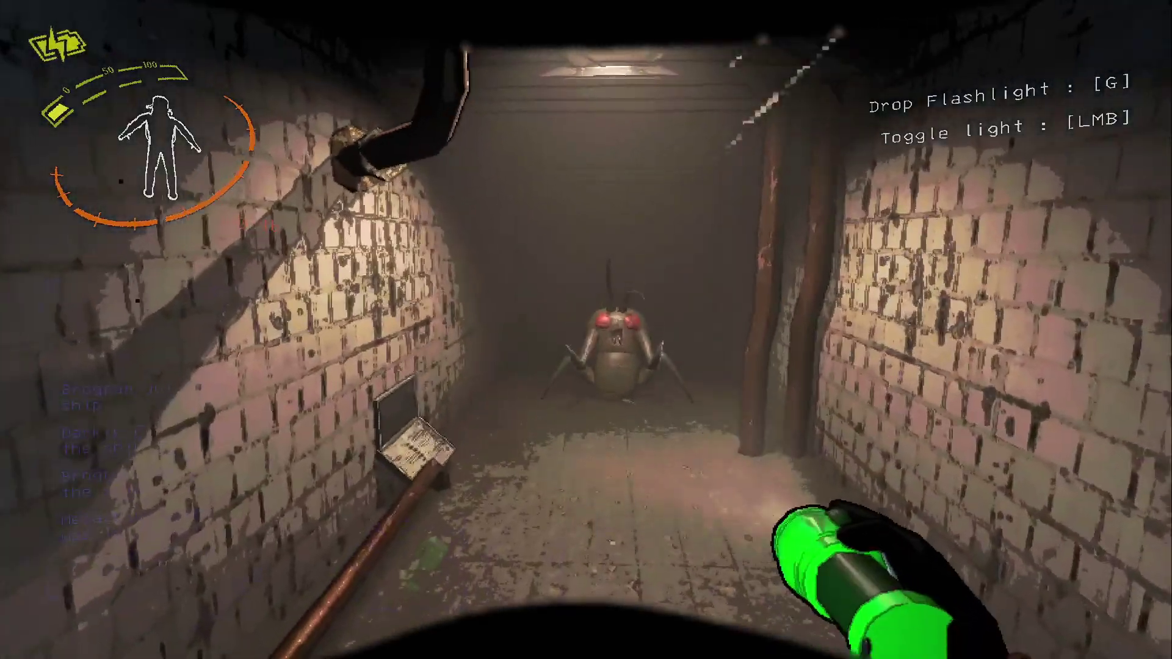
pyautogui.press('s')
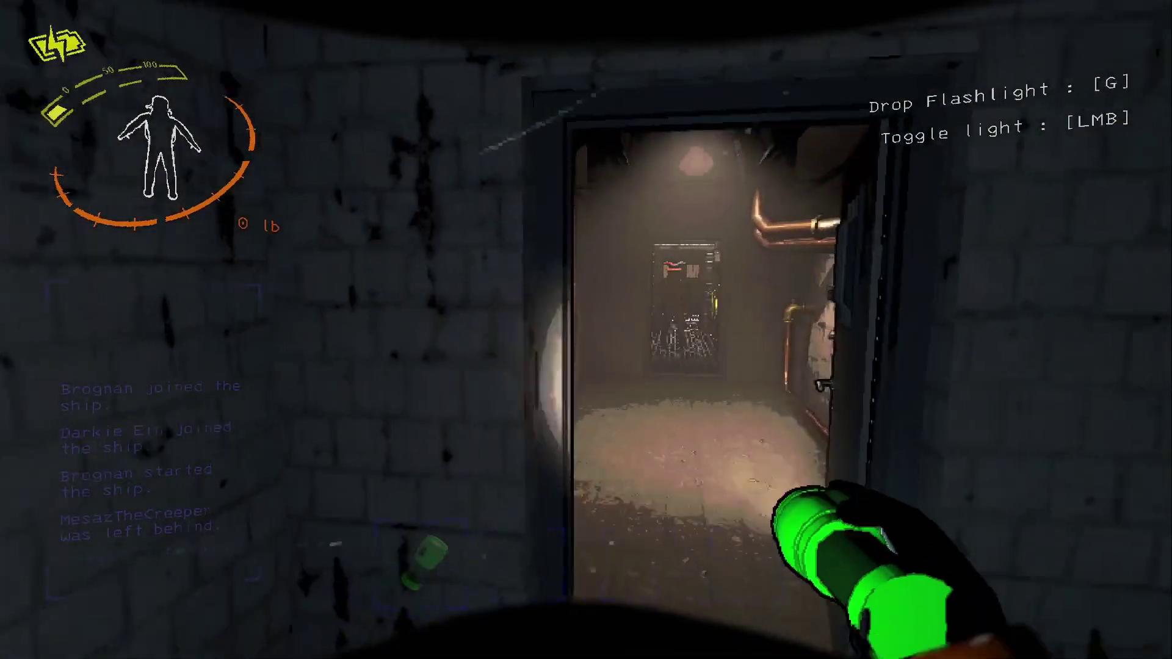
pyautogui.press('w')
pyautogui.press('w')
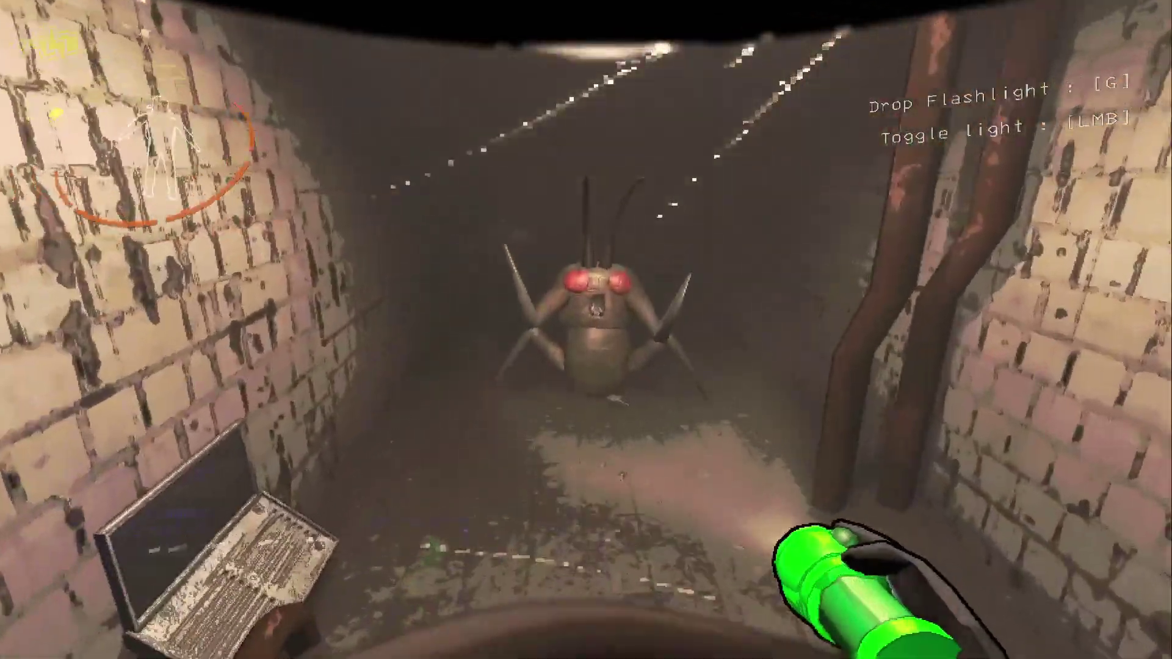
pyautogui.press('s')
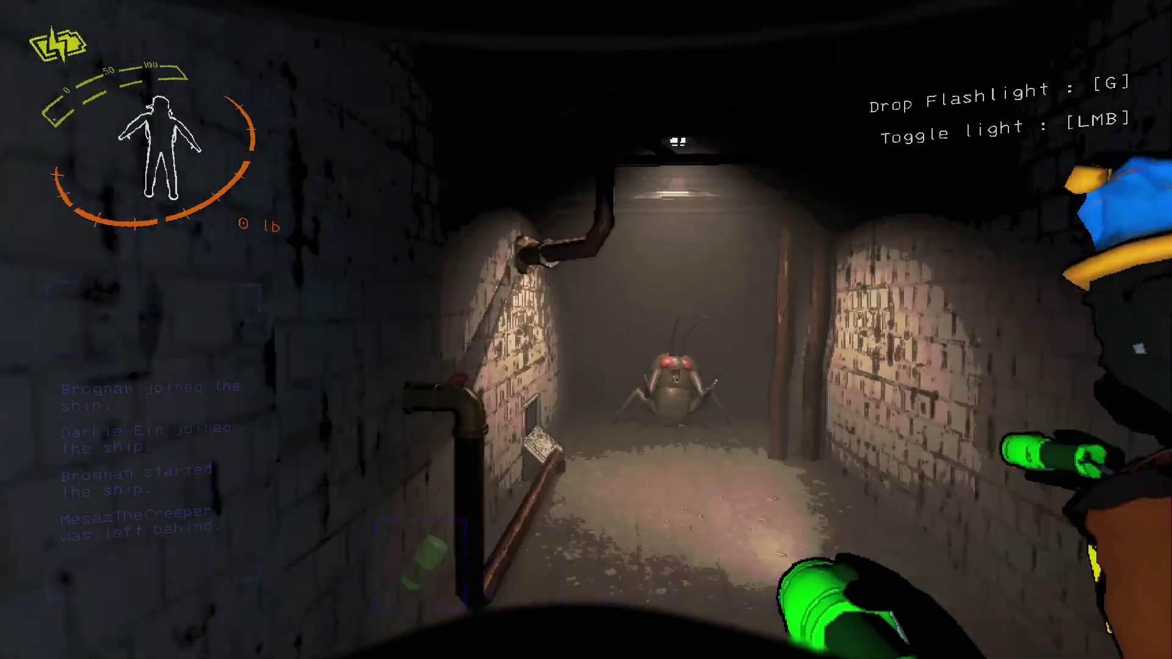
pyautogui.press('w')
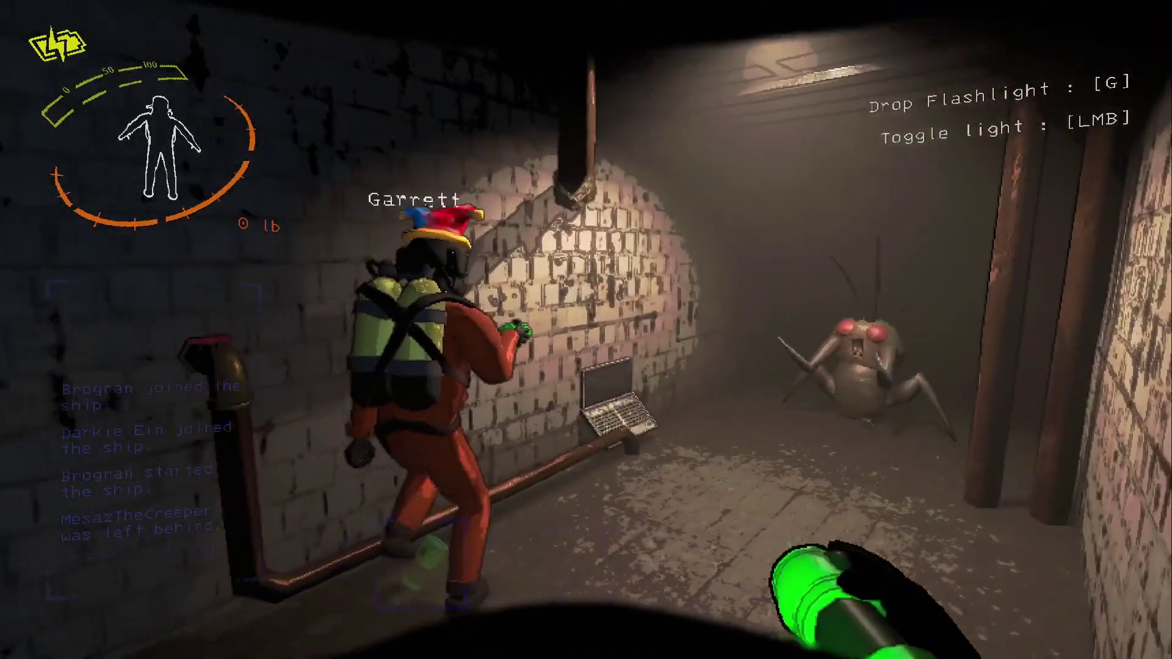
pyautogui.rightClick(586, 330)
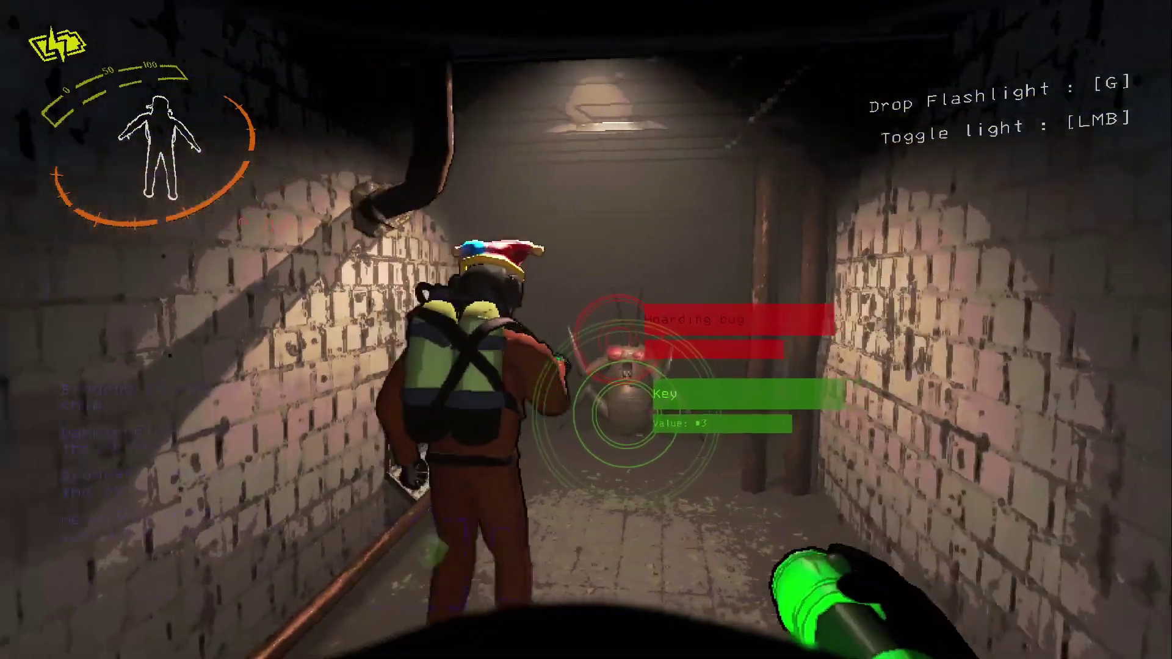
# Step: Switch off the flashlight and walk through the stairwell and grated room toward the jester-hat teammate
pyautogui.click(586, 330)
pyautogui.press('w')
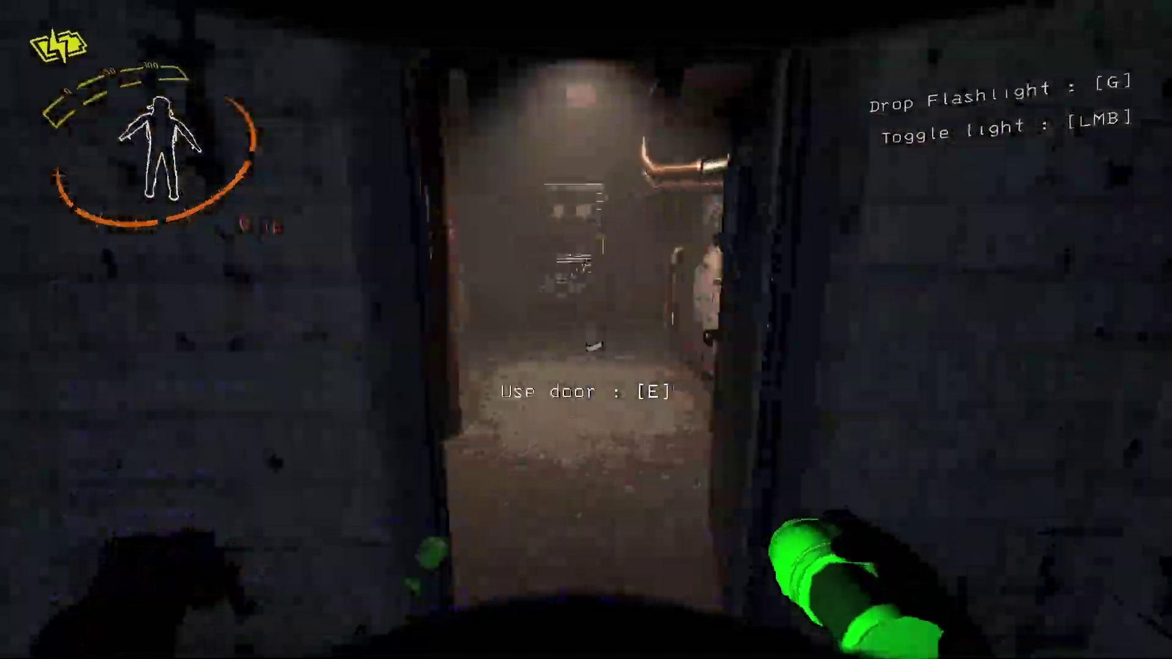
pyautogui.press('w')
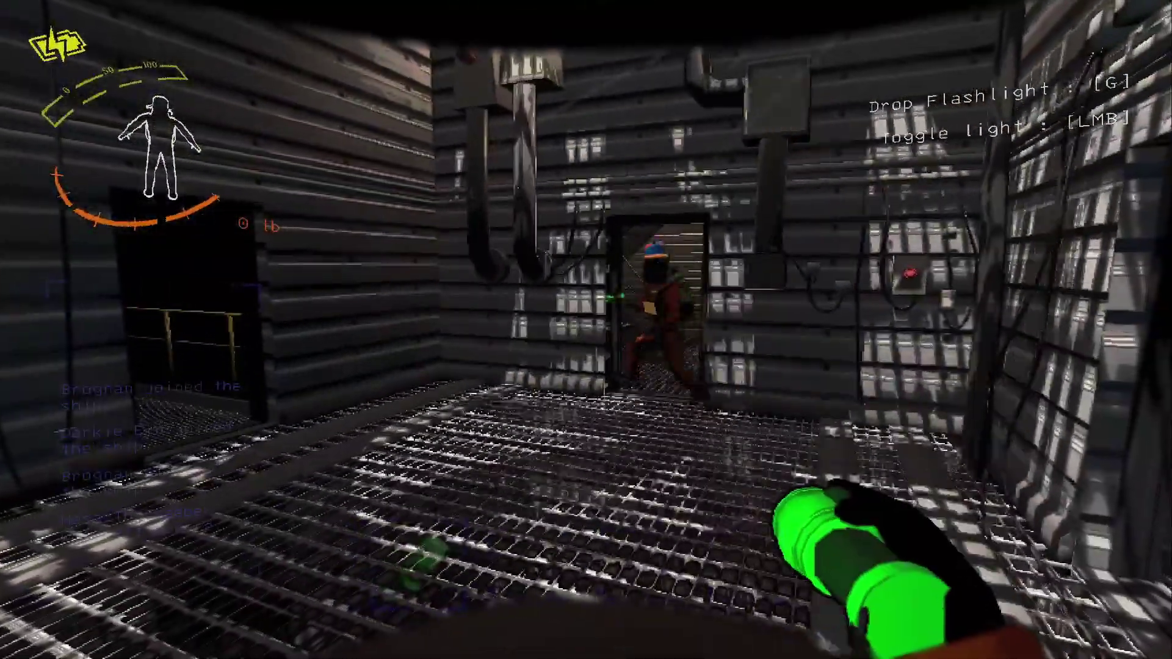
pyautogui.press('w')
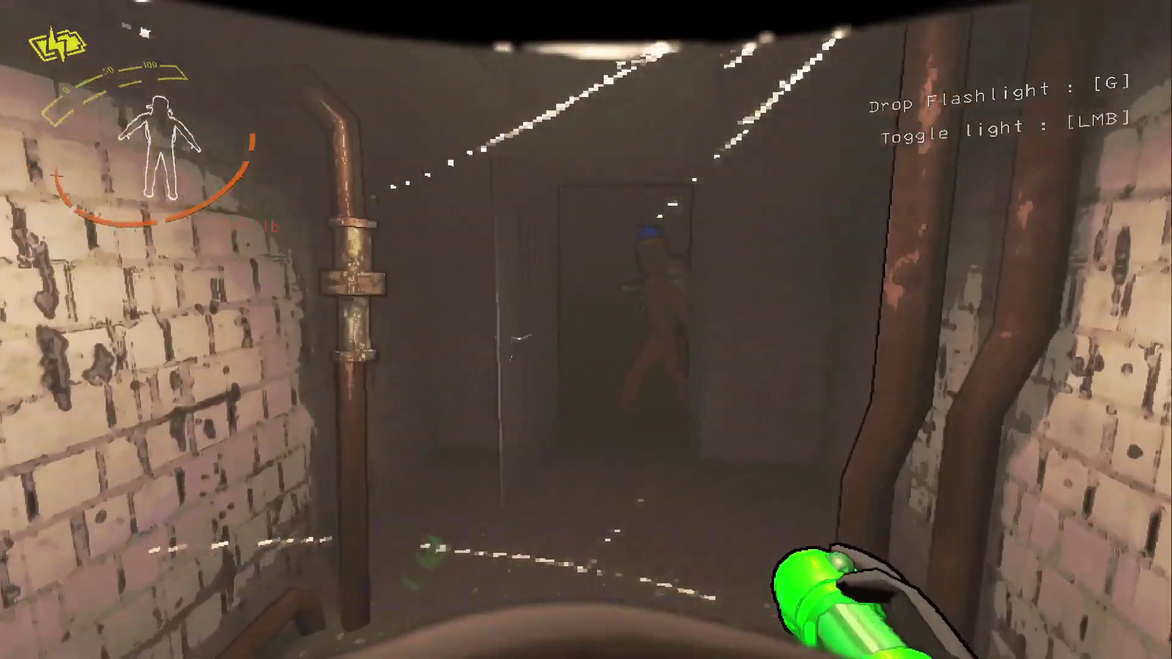
pyautogui.press('w')
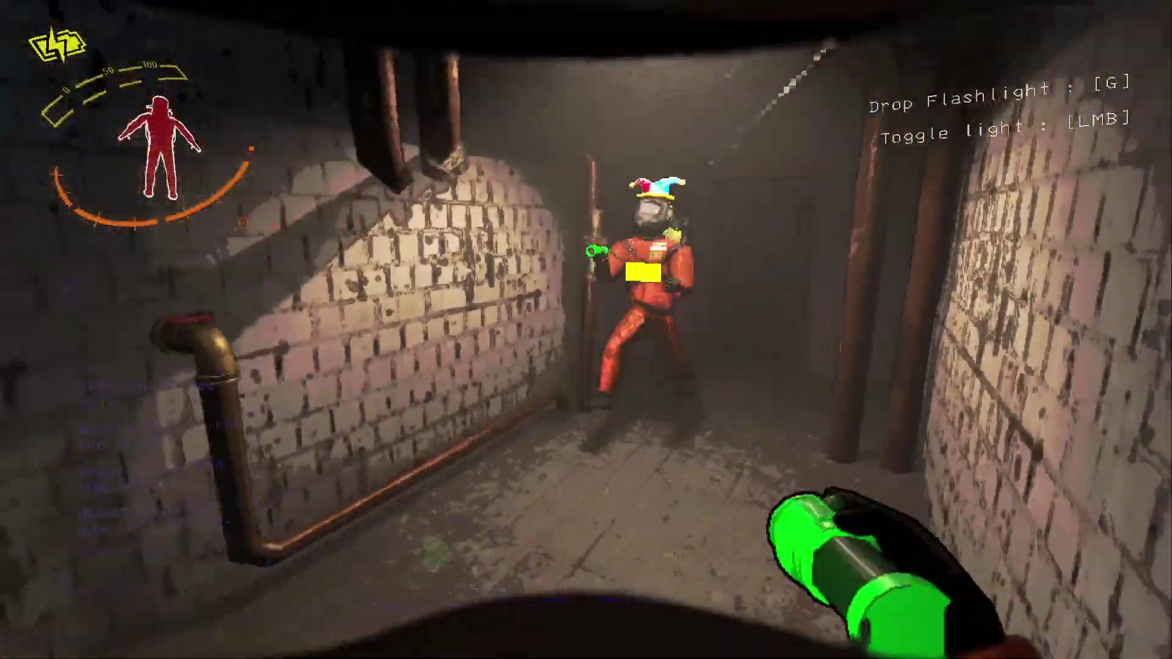
# Step: Follow the jester-hat teammate along the catwalk into the brick corridor
pyautogui.press('w')
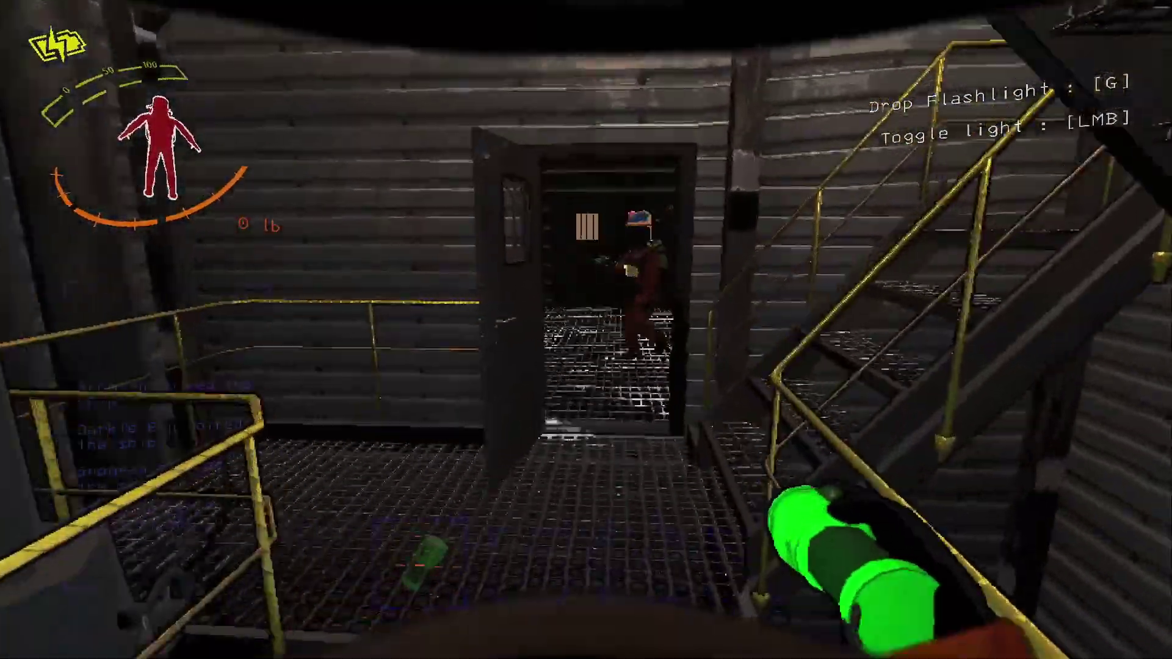
pyautogui.press('w')
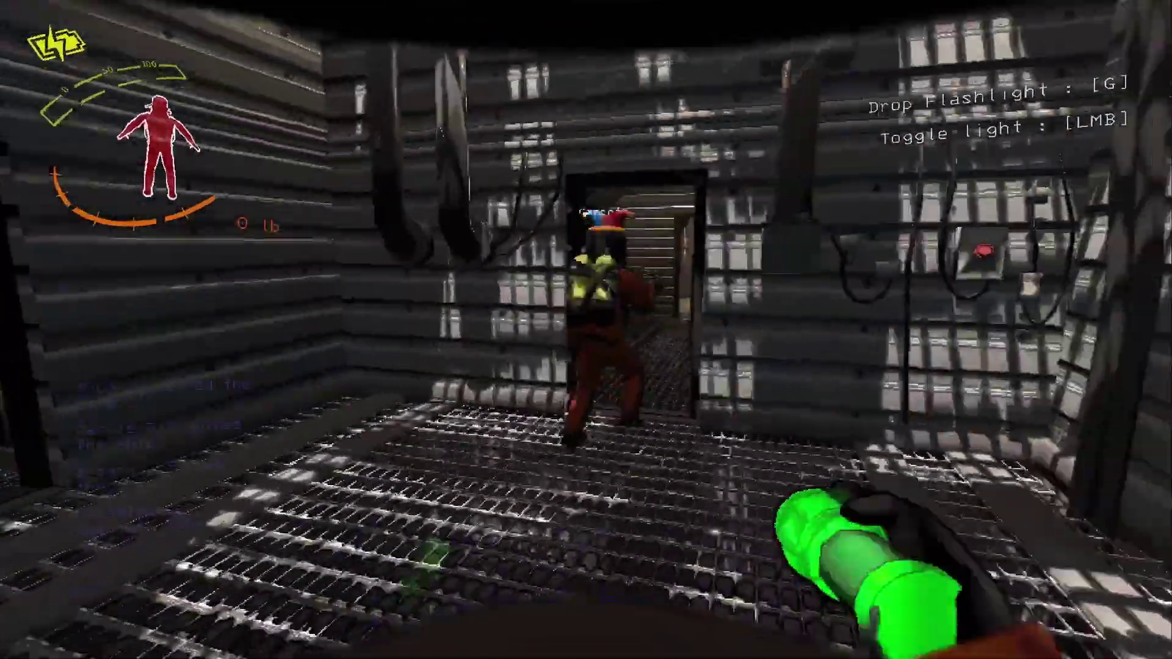
pyautogui.press('w')
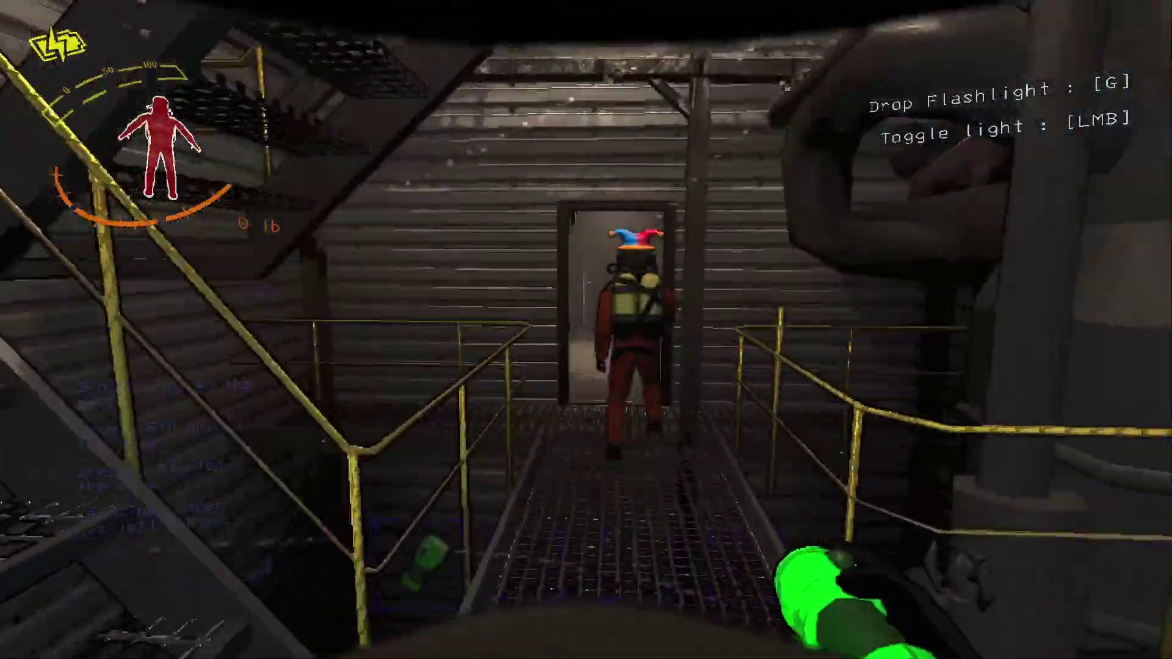
pyautogui.press('w')
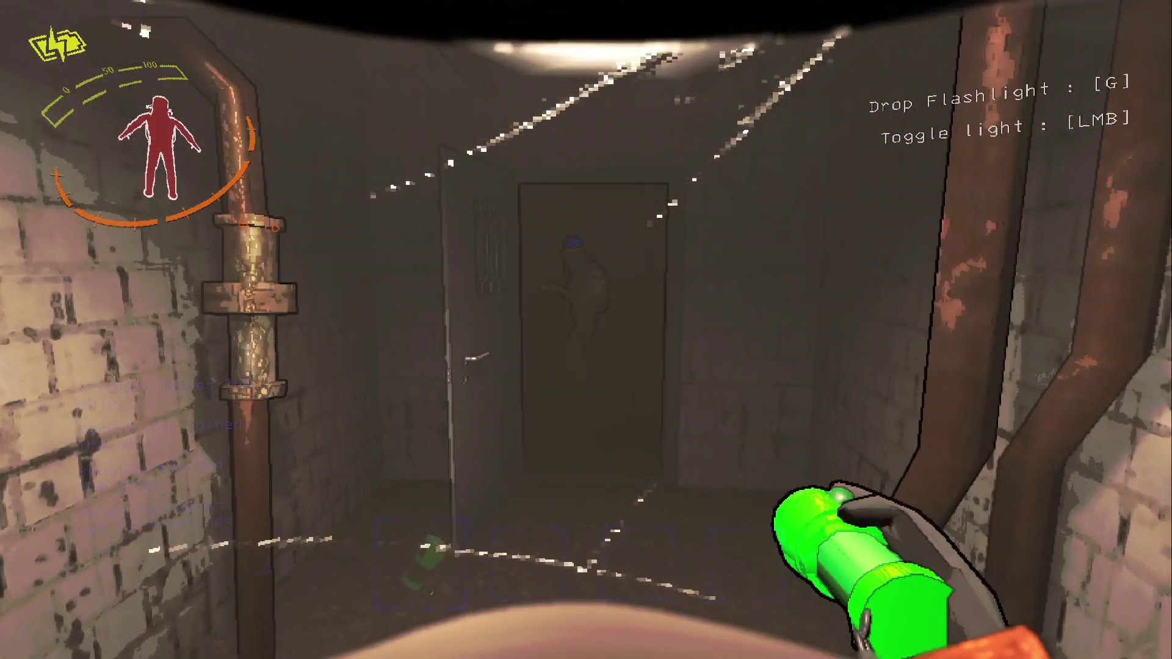
pyautogui.press('w')
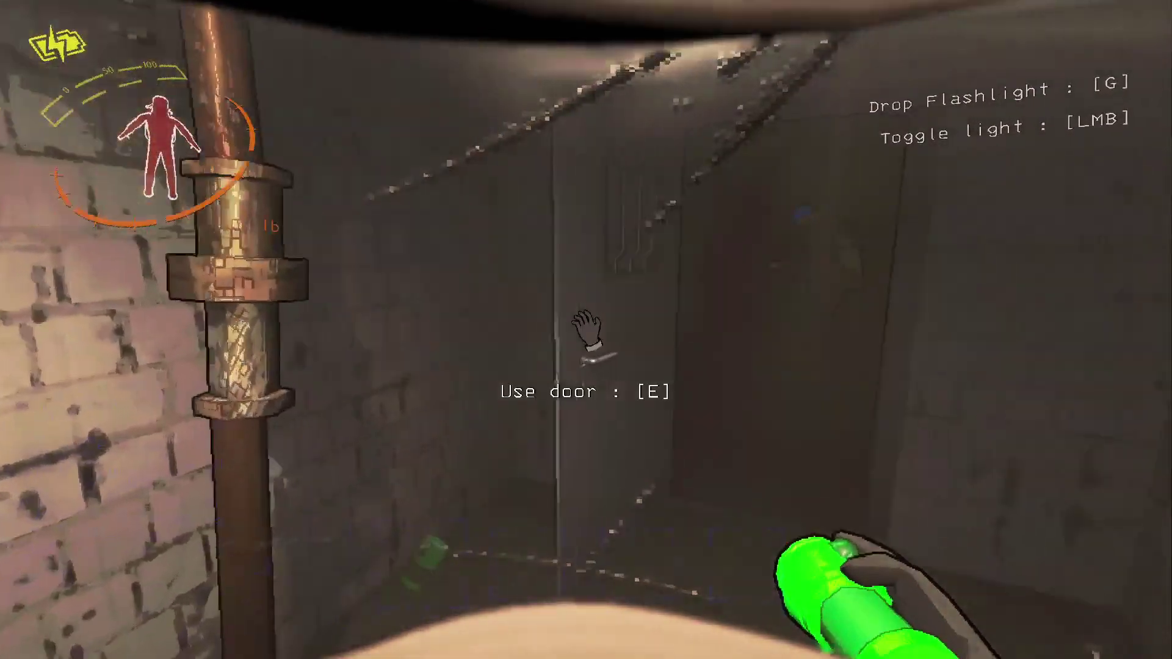
# Step: Trail the teammate through the doorway and down the corridor into the pipe tunnel by the briefcase
pyautogui.press('w')
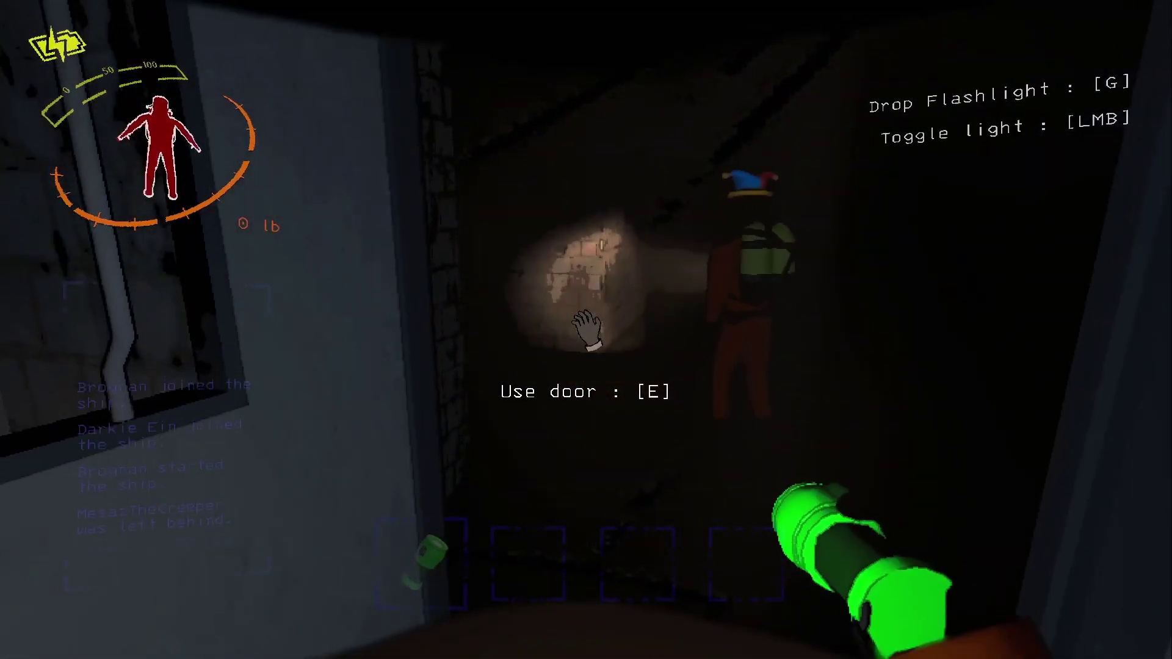
pyautogui.press('w')
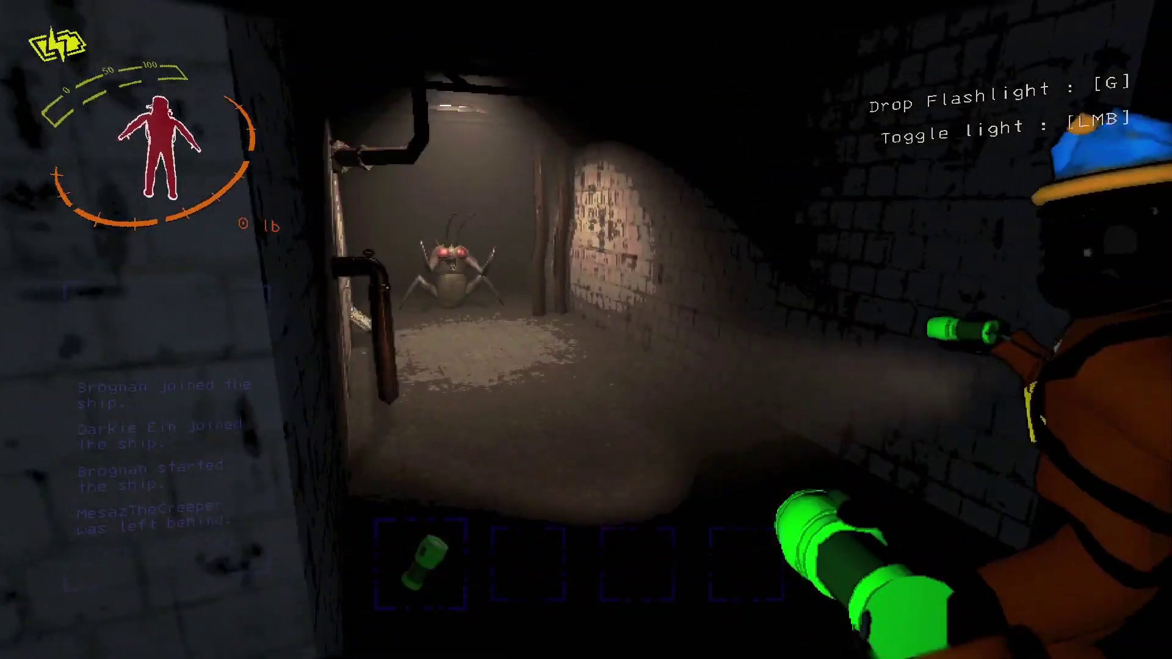
pyautogui.press('a')
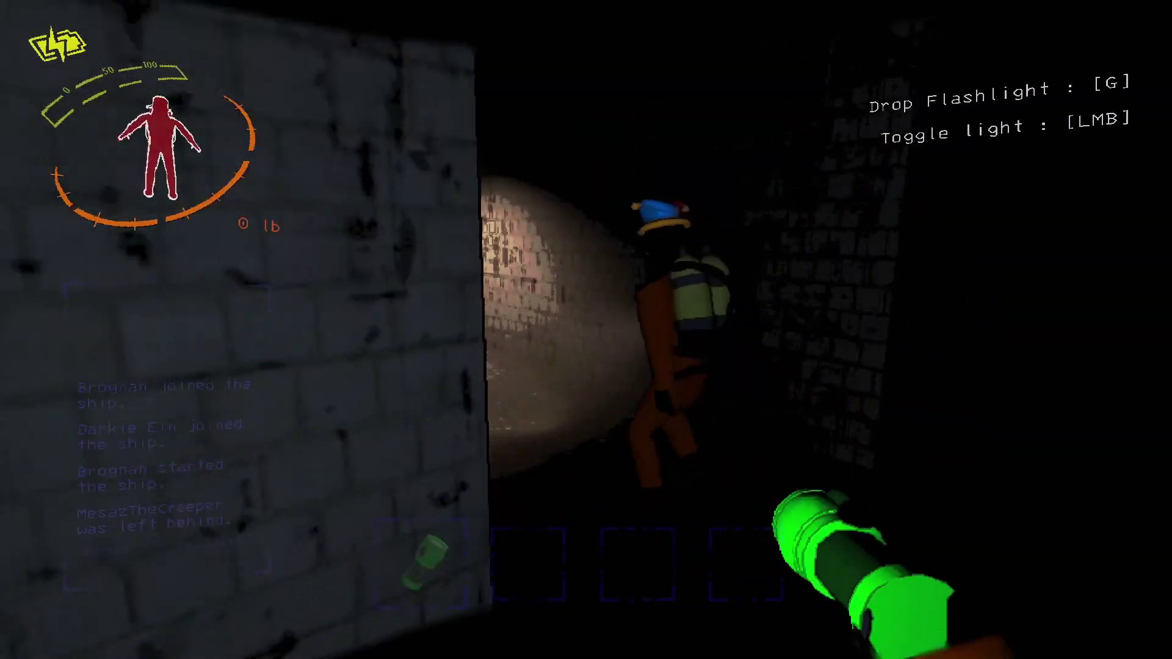
pyautogui.press('w')
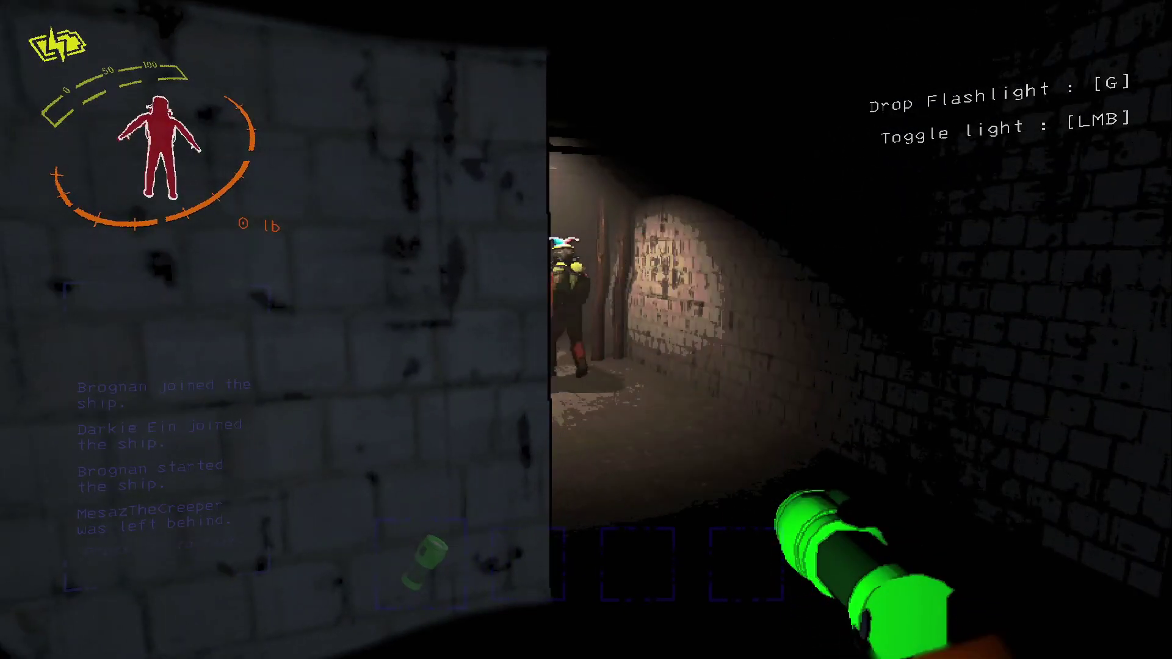
pyautogui.press('w')
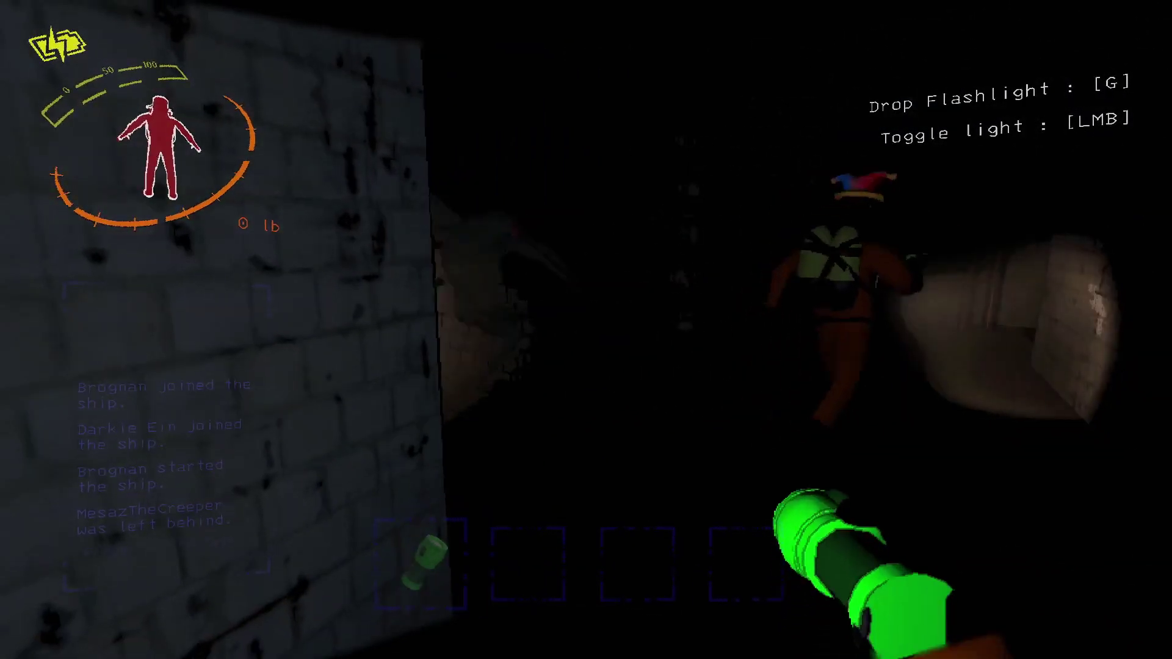
pyautogui.press('w')
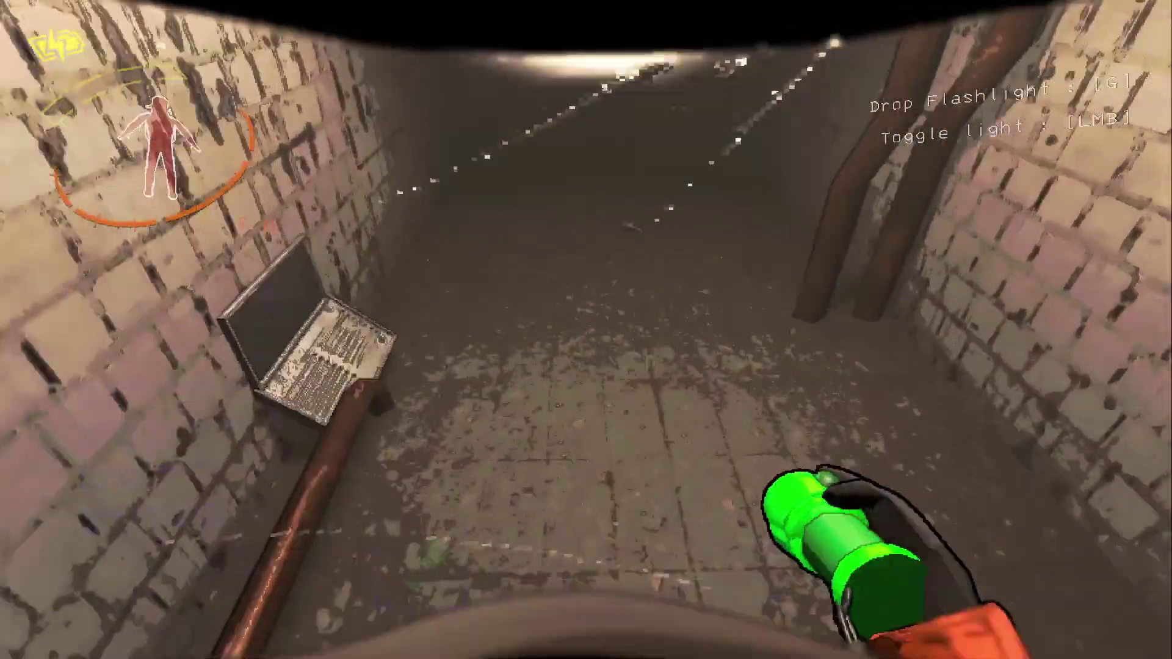
# Step: Pick up the Key and carry it through the corridor to the barred double door
pyautogui.press('e')
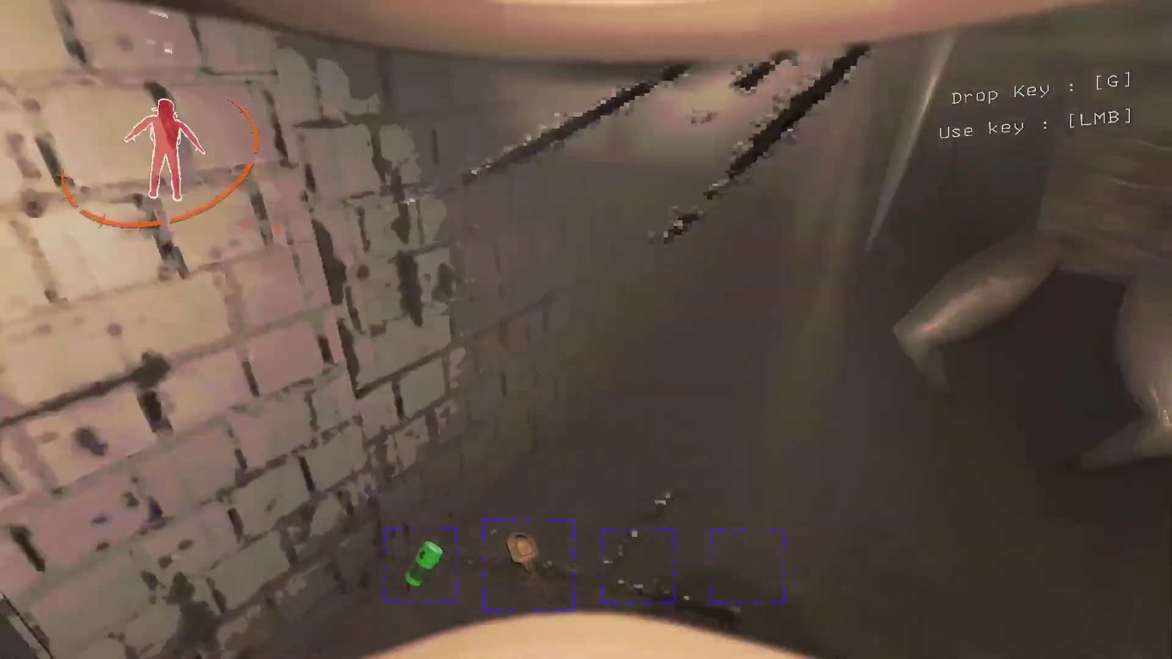
pyautogui.press('w')
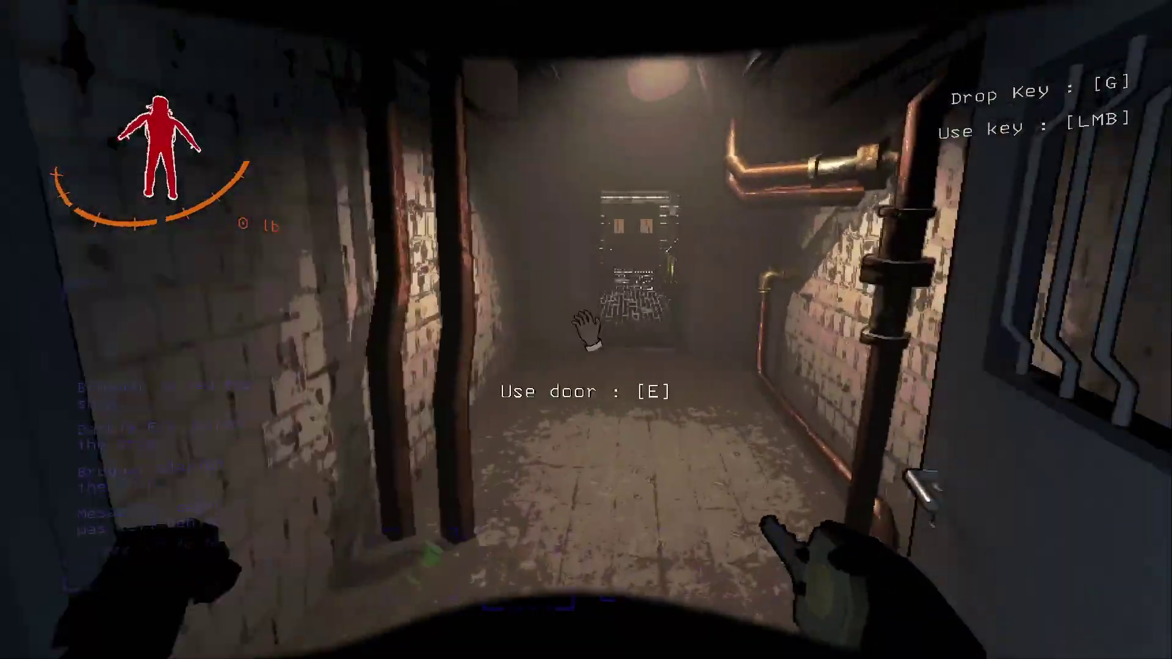
pyautogui.press('w')
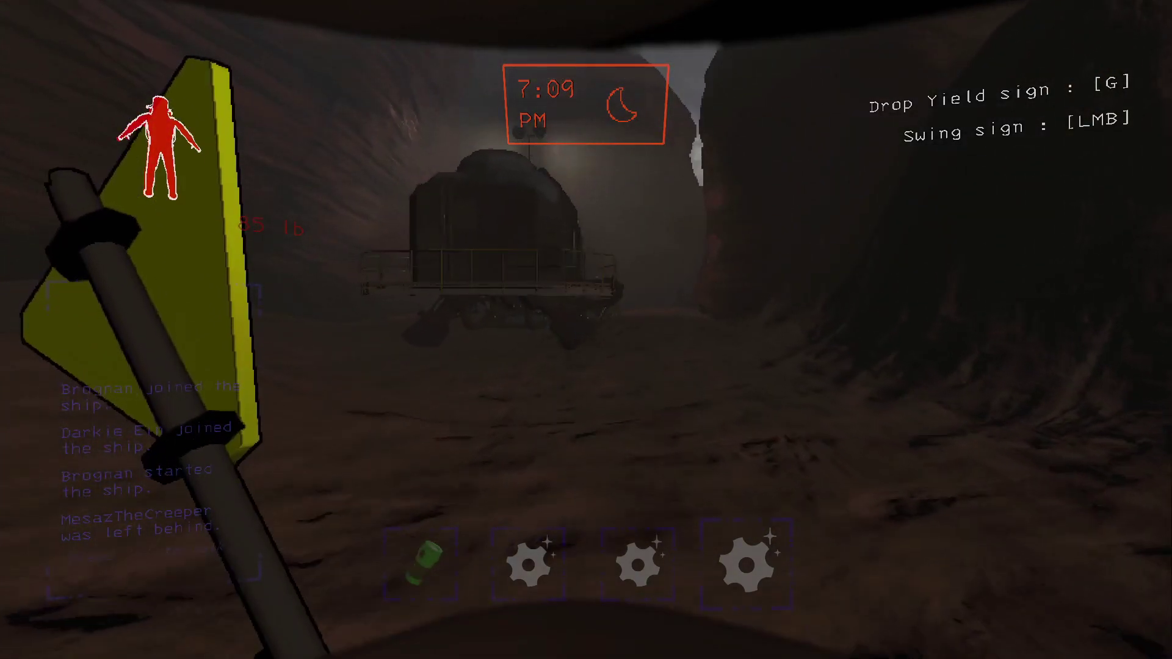
# Step: Walk across the canyon to the ship's ladder
pyautogui.press('w')
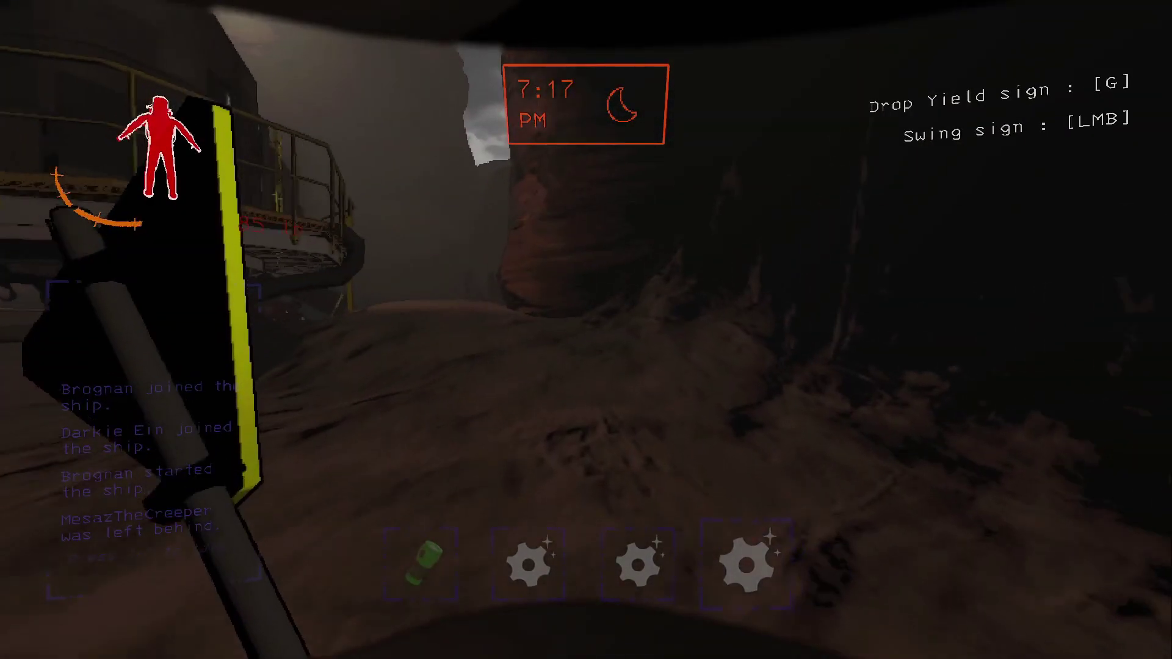
pyautogui.press('w')
pyautogui.press('w')
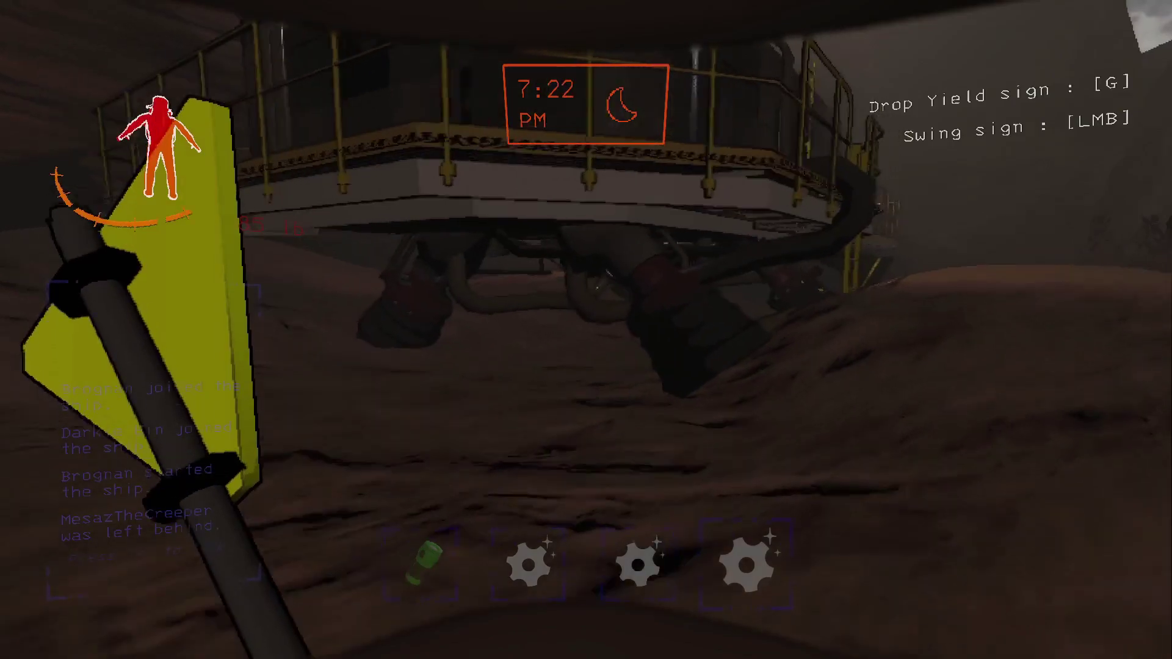
pyautogui.press('w')
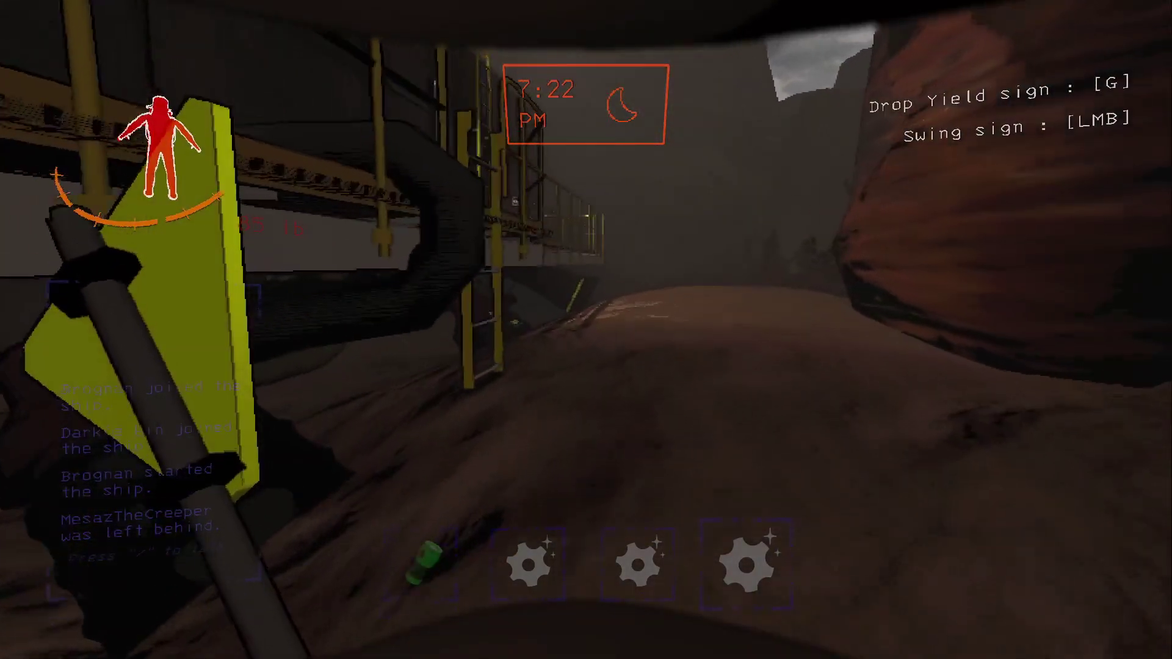
# Step: Climb aboard, drop the Yield sign, bolt and bell inside, and return to the catwalk empty-handed
pyautogui.press('w')
pyautogui.press('e')
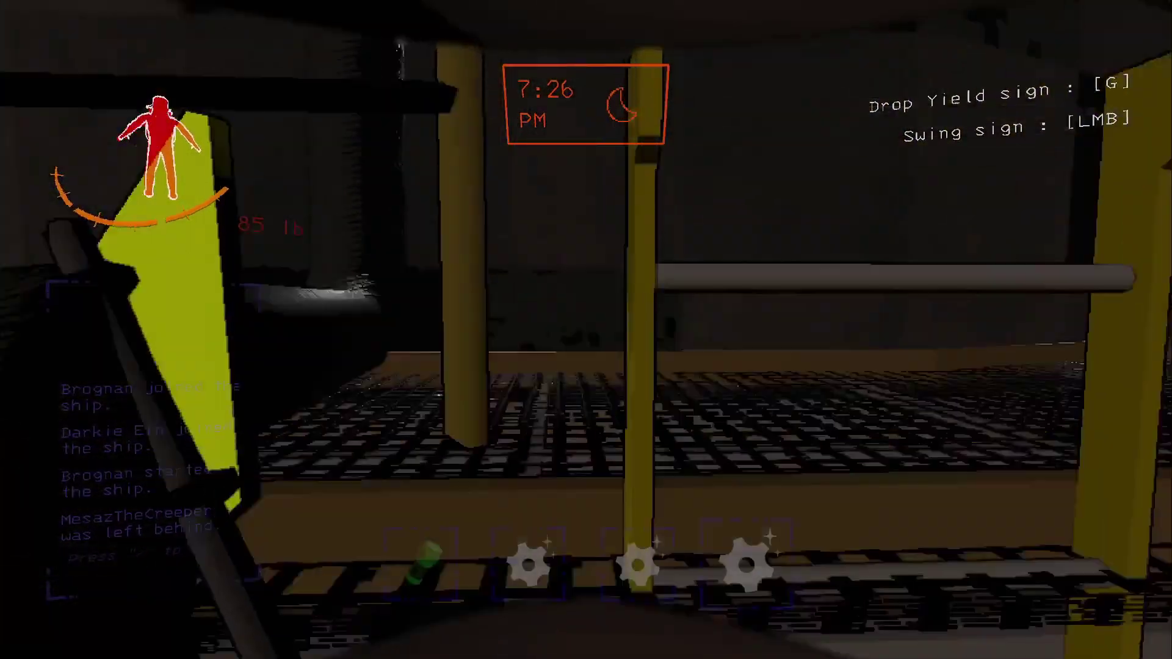
pyautogui.press('w')
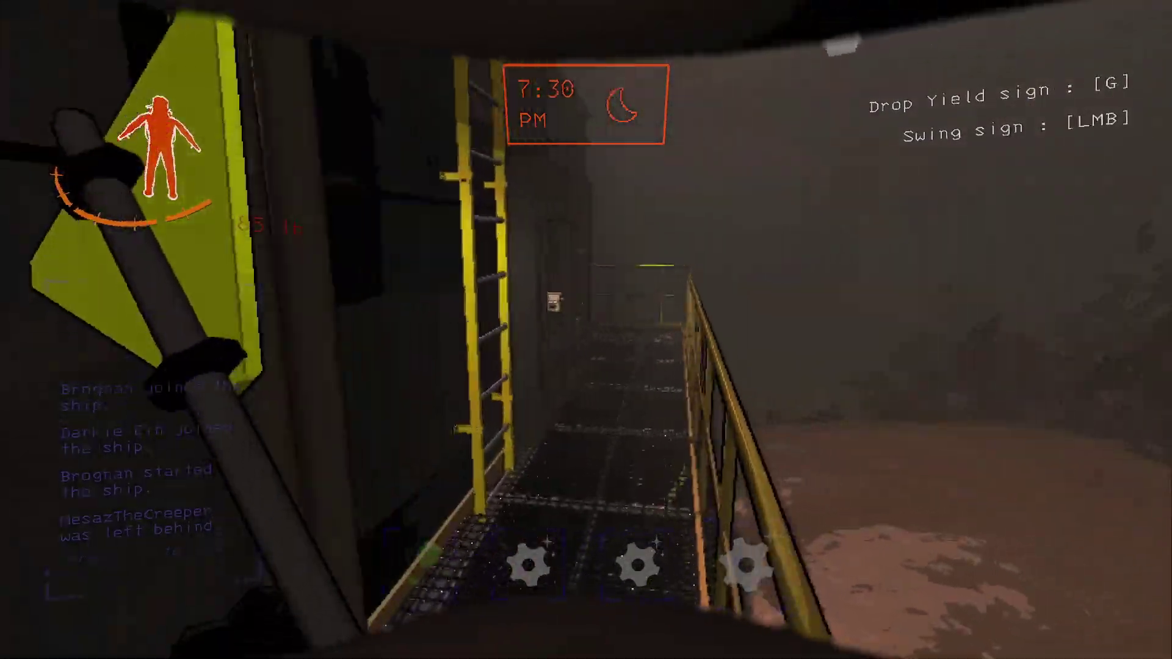
pyautogui.press('w')
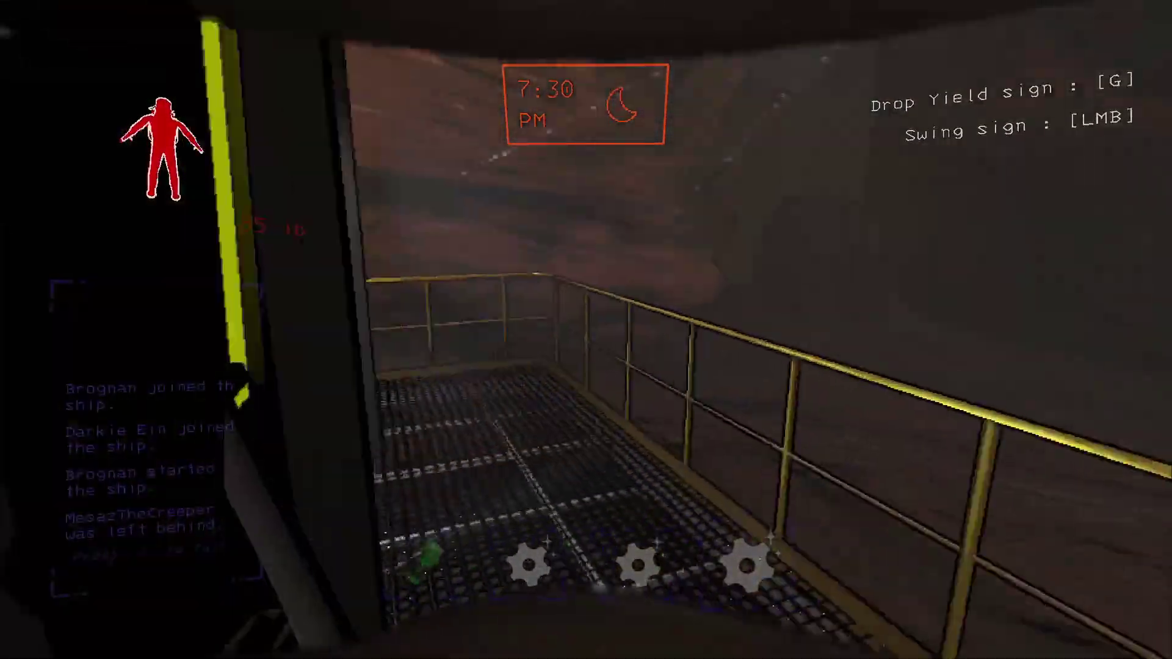
pyautogui.press('w')
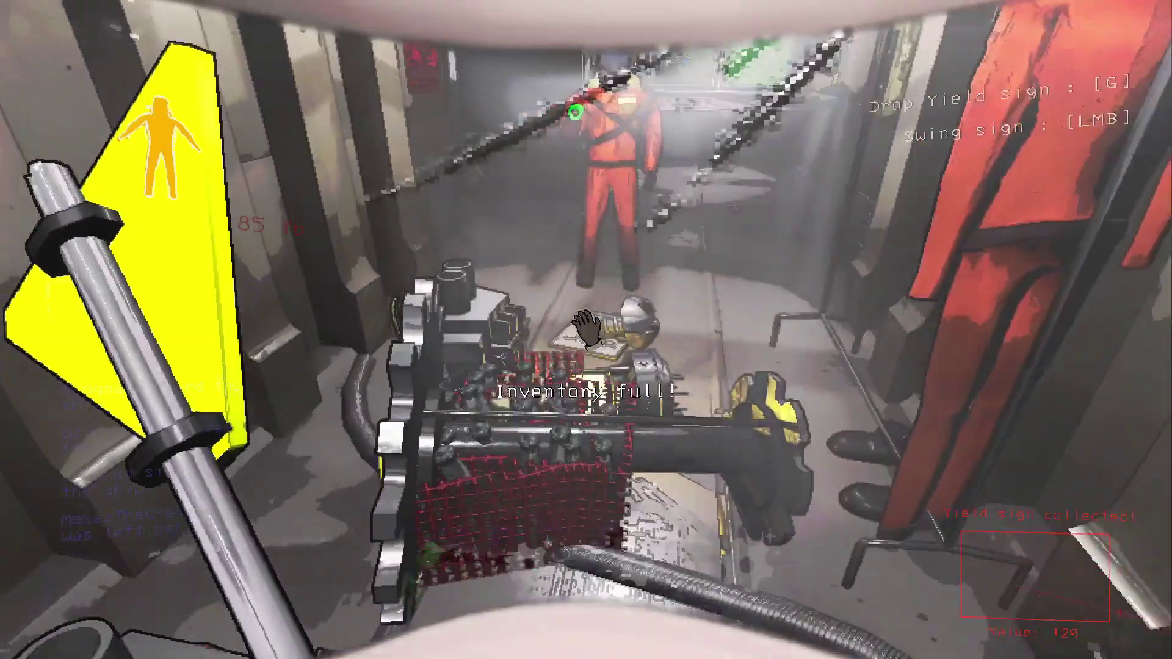
pyautogui.scroll(-1, 587, 329)
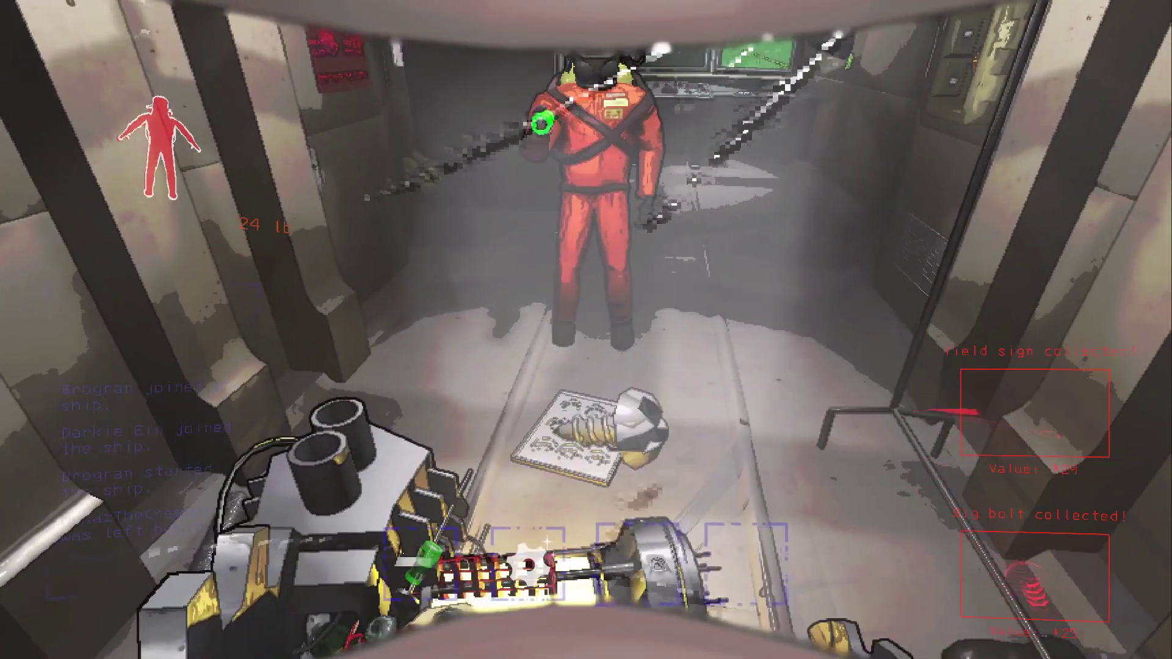
pyautogui.scroll(-1, 586, 329)
pyautogui.scroll(-1, 586, 329)
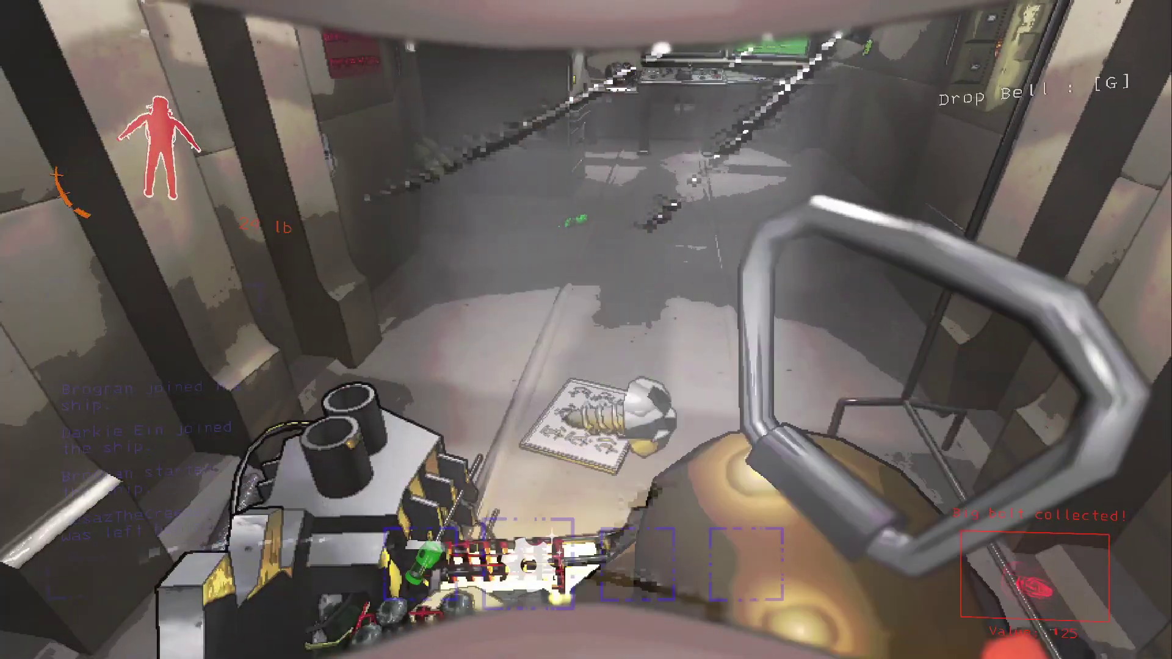
pyautogui.press('w')
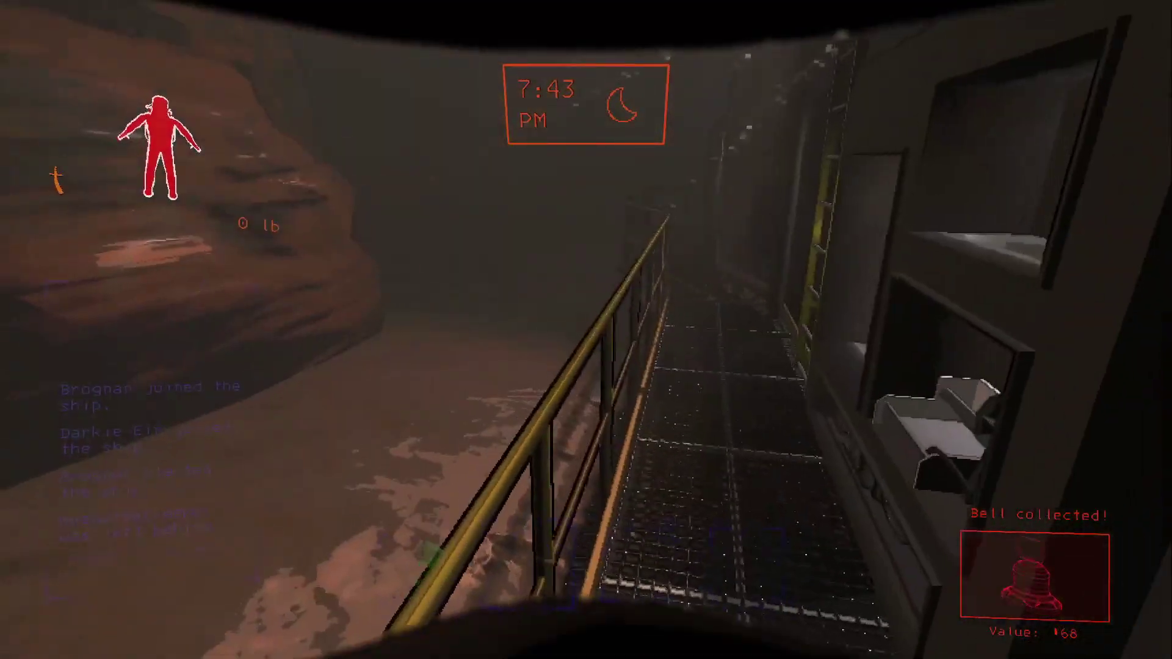
pyautogui.scroll(-1, 586, 330)
pyautogui.scroll(1, 586, 330)
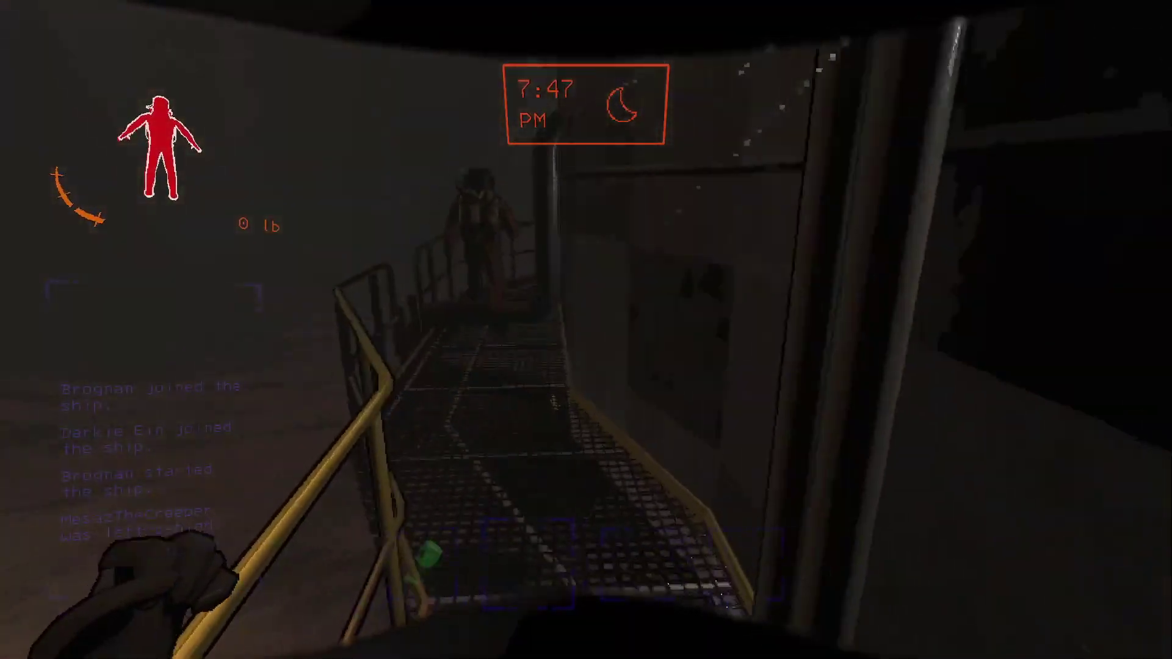
# Step: Descend from the ship and cross the rocky canyon, sprinting up the slope after the teammate
pyautogui.press('w')
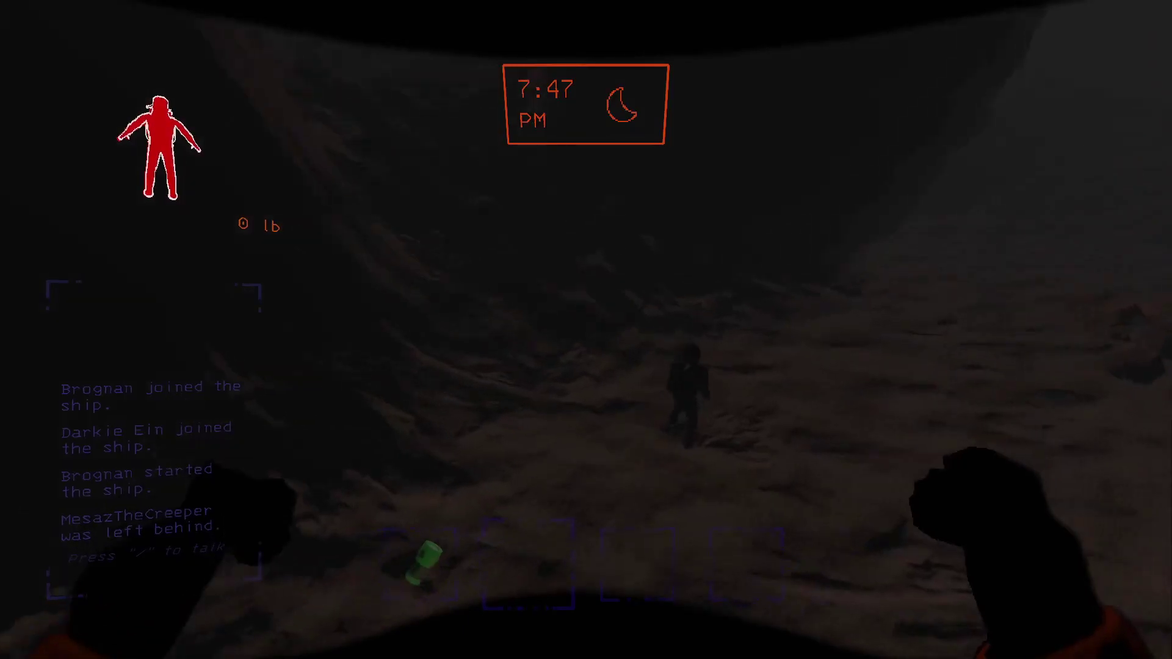
pyautogui.press('w')
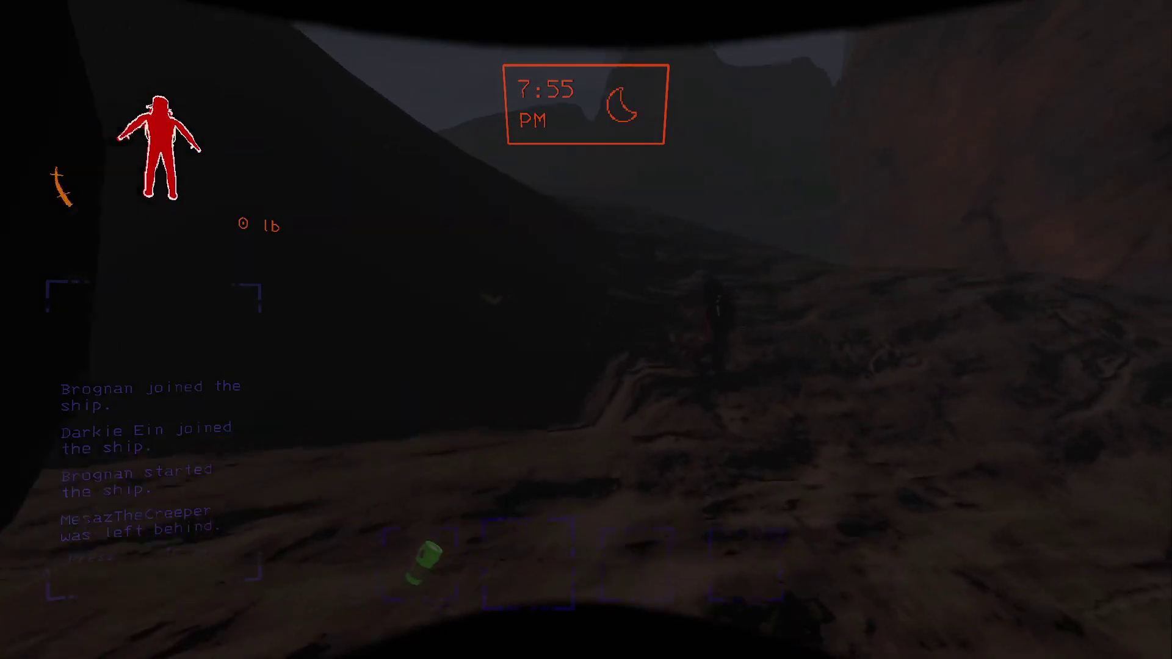
pyautogui.press('w')
pyautogui.press('w')
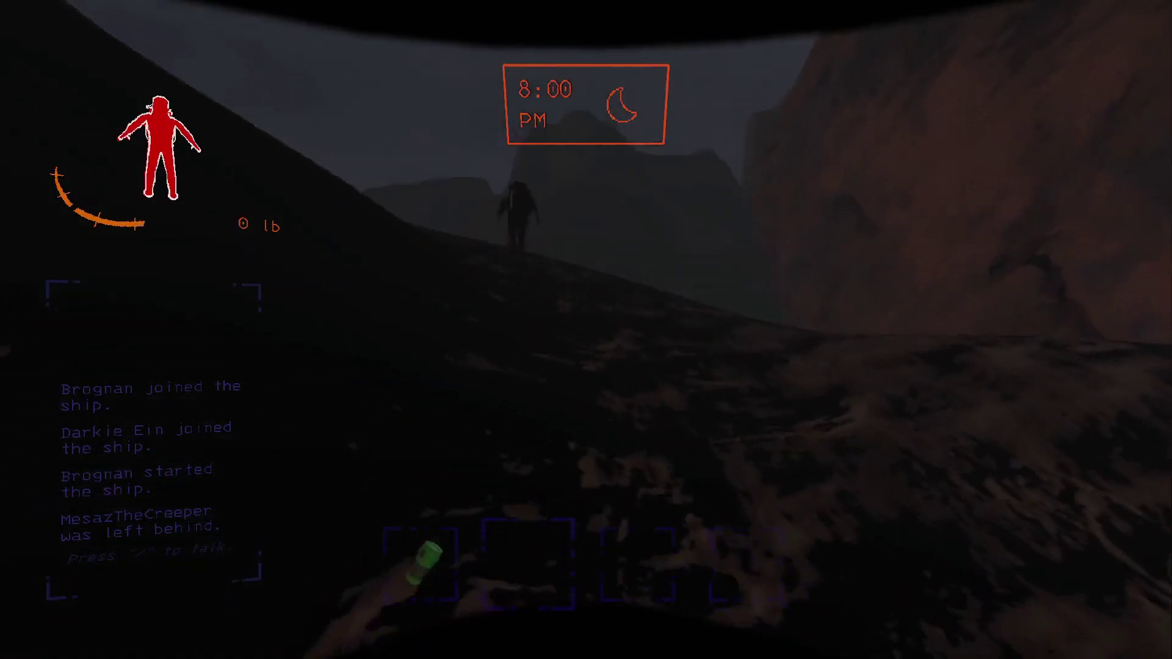
pyautogui.hotkey('shift', 'w')
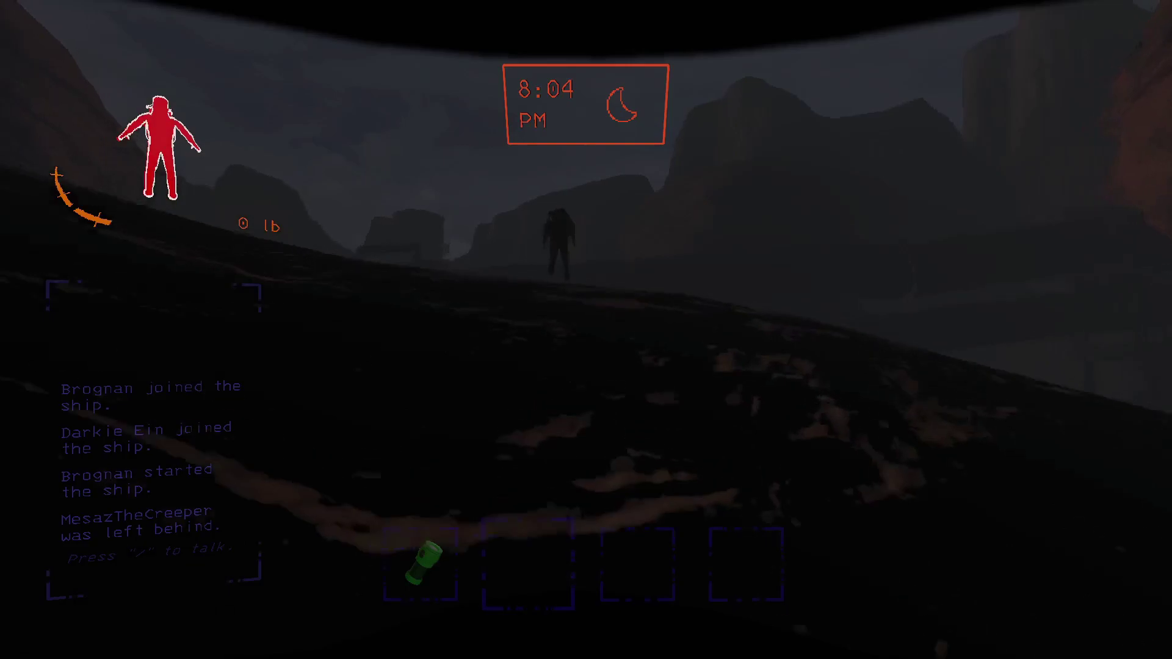
pyautogui.press('w')
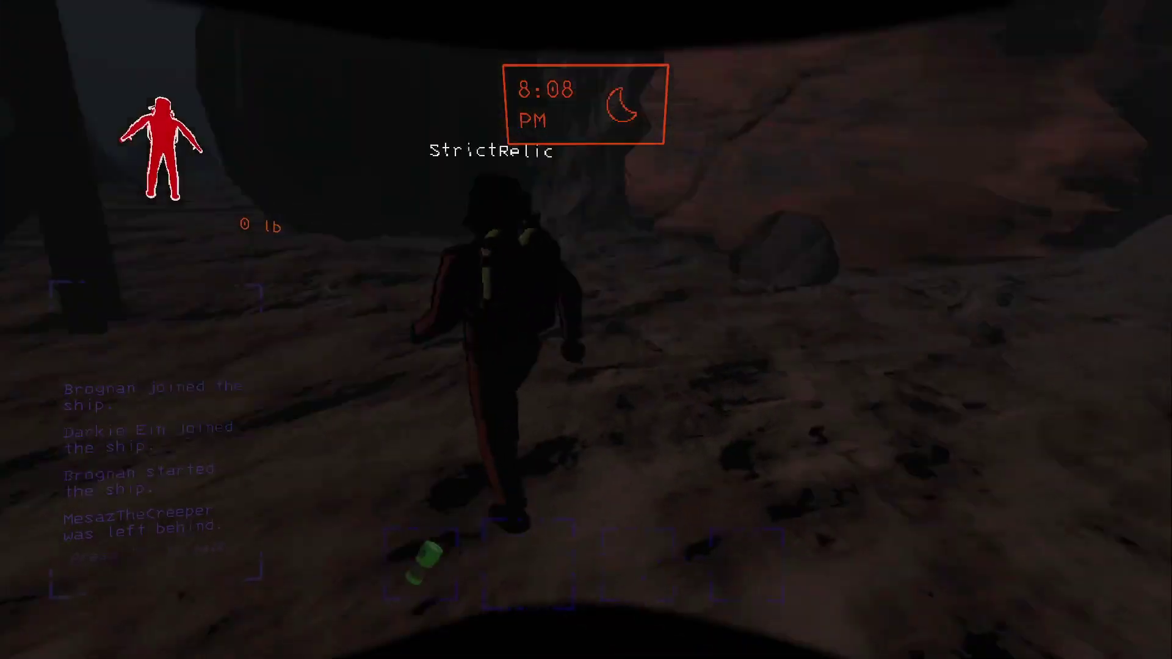
# Step: Follow the teammate through the cave chamber to the gear lying on the ground
pyautogui.press('w')
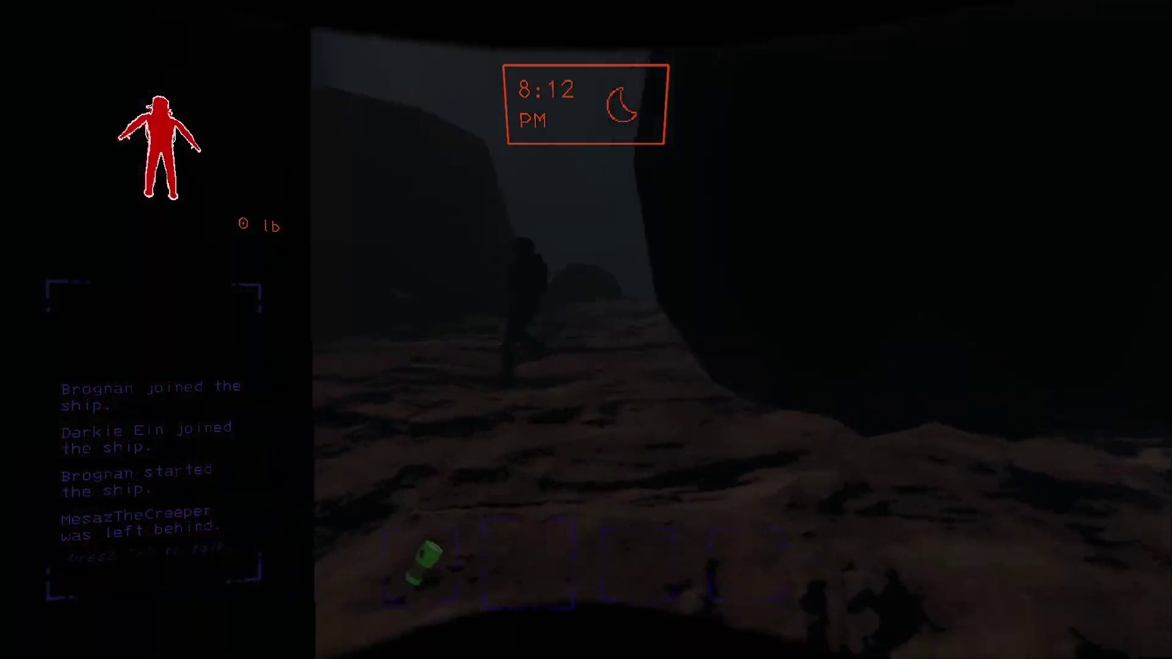
pyautogui.press('w')
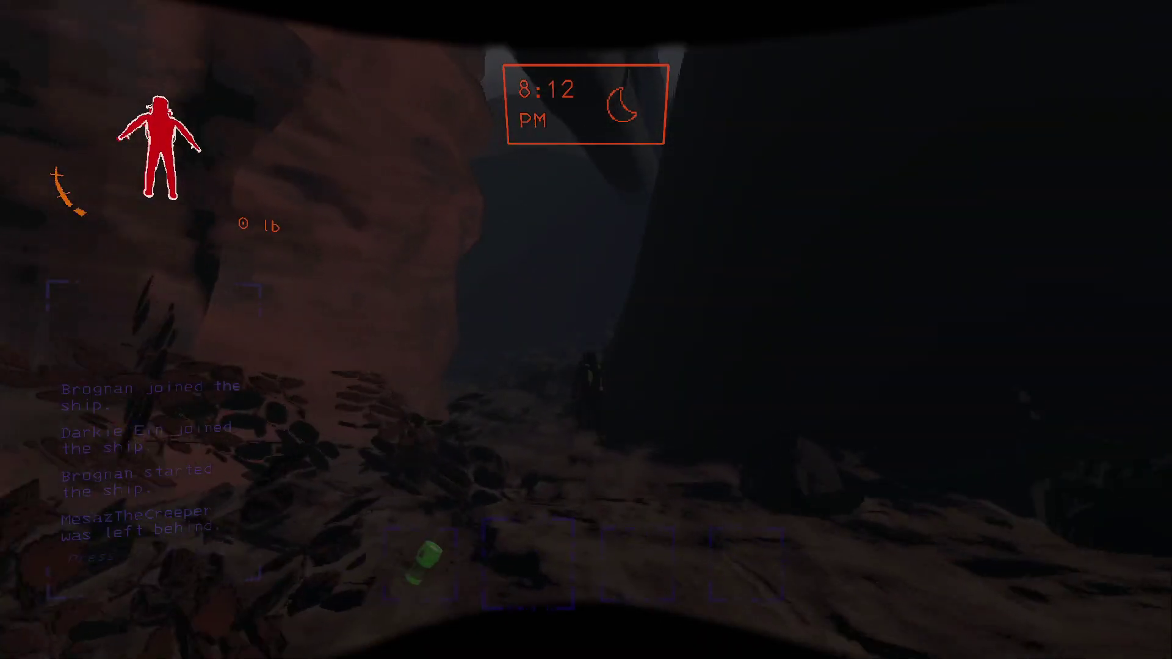
pyautogui.press('w')
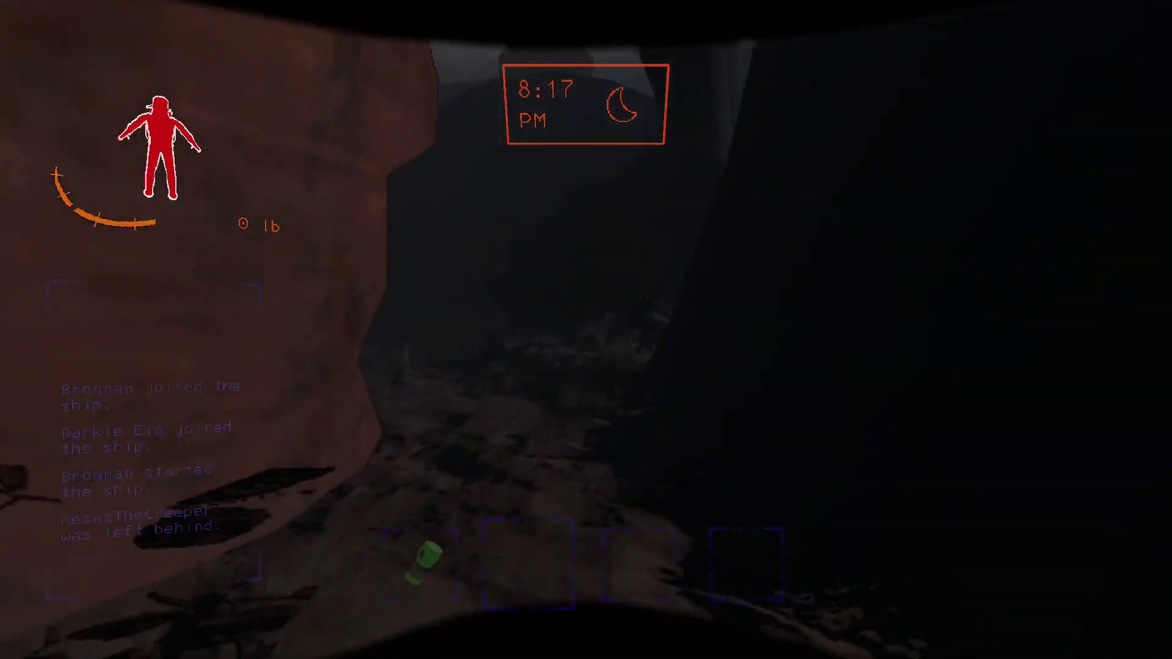
pyautogui.press('w')
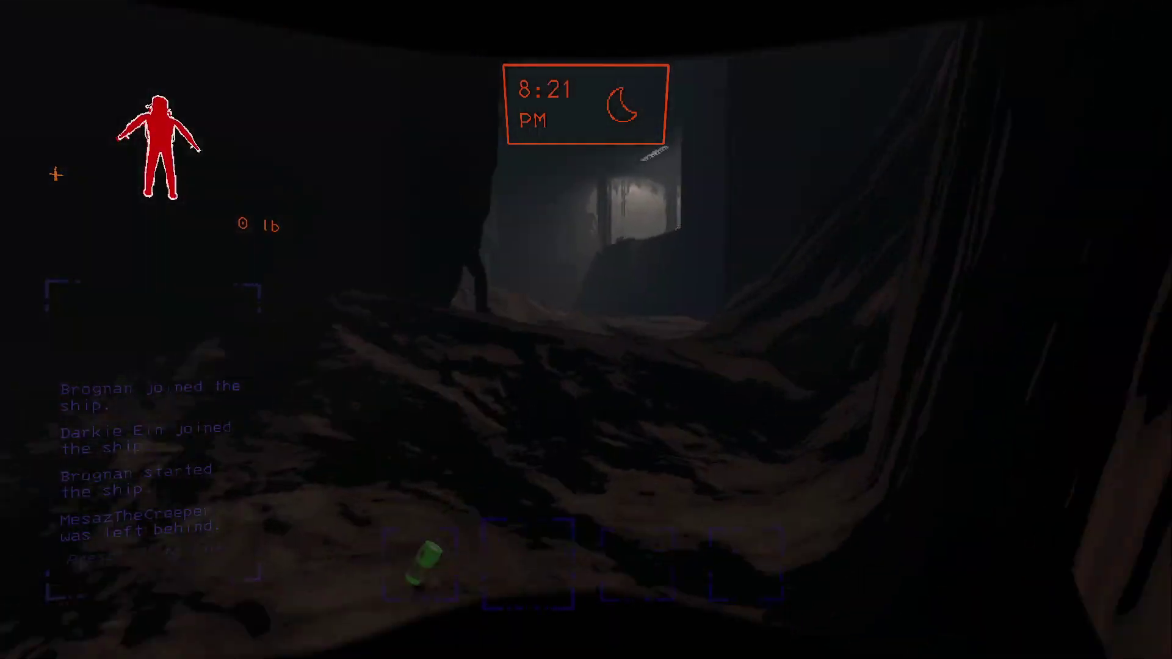
pyautogui.press('w')
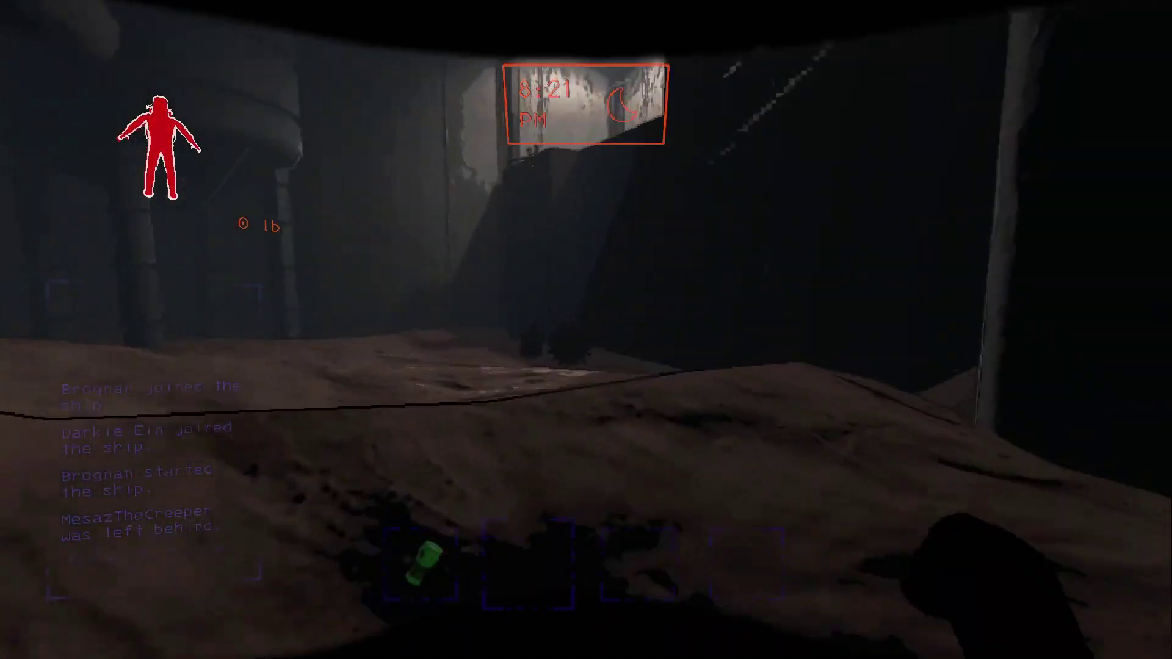
pyautogui.press('w')
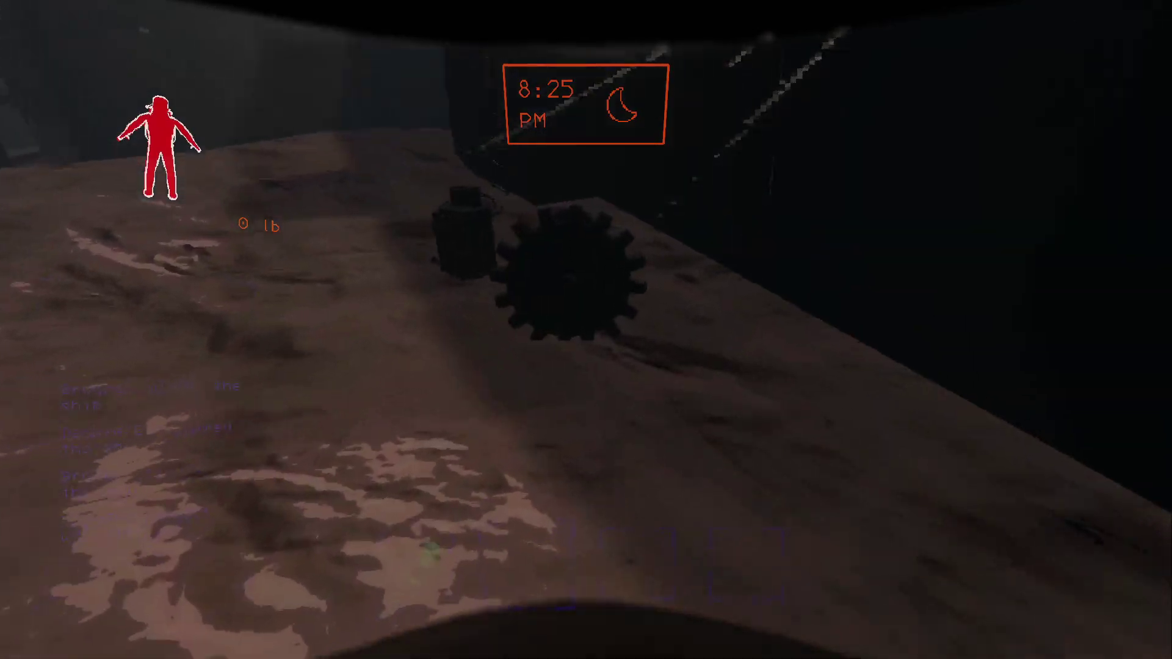
# Step: Pick up the gear as a Large axle and carry it down the cave passage
pyautogui.press('e')
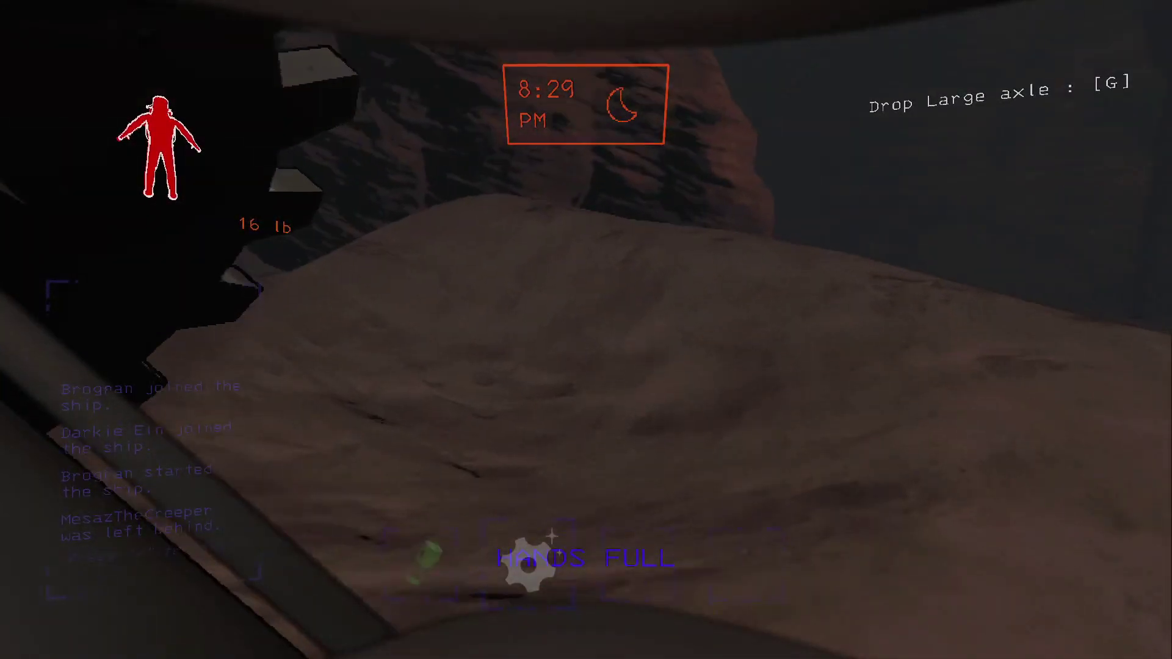
pyautogui.press('w')
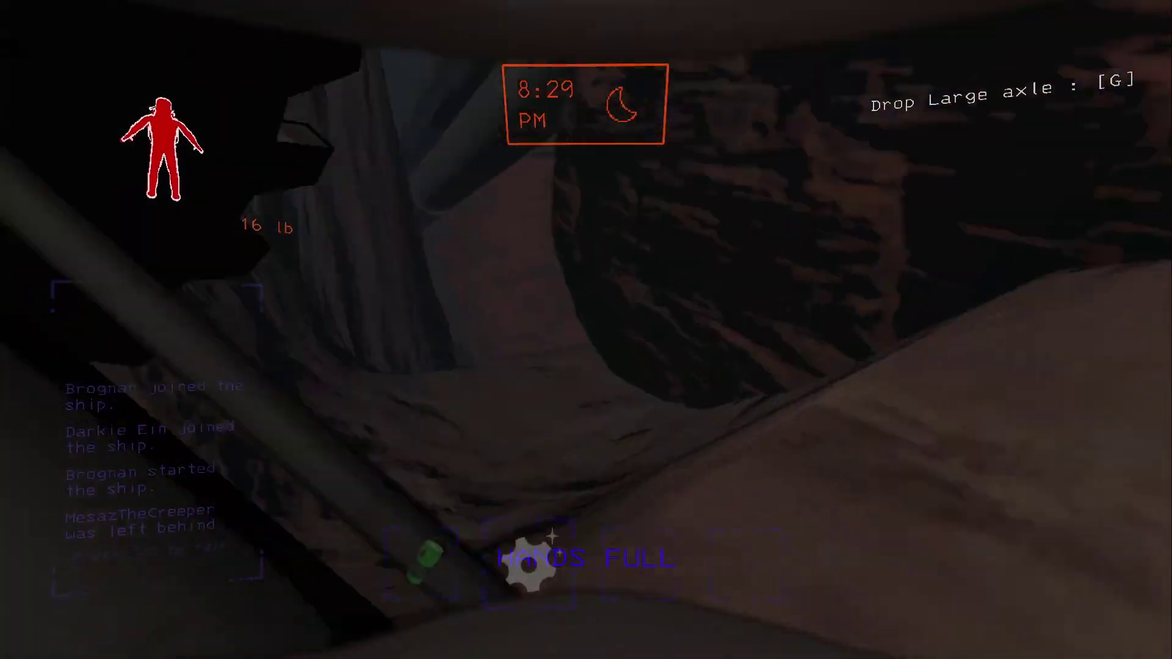
pyautogui.press('w')
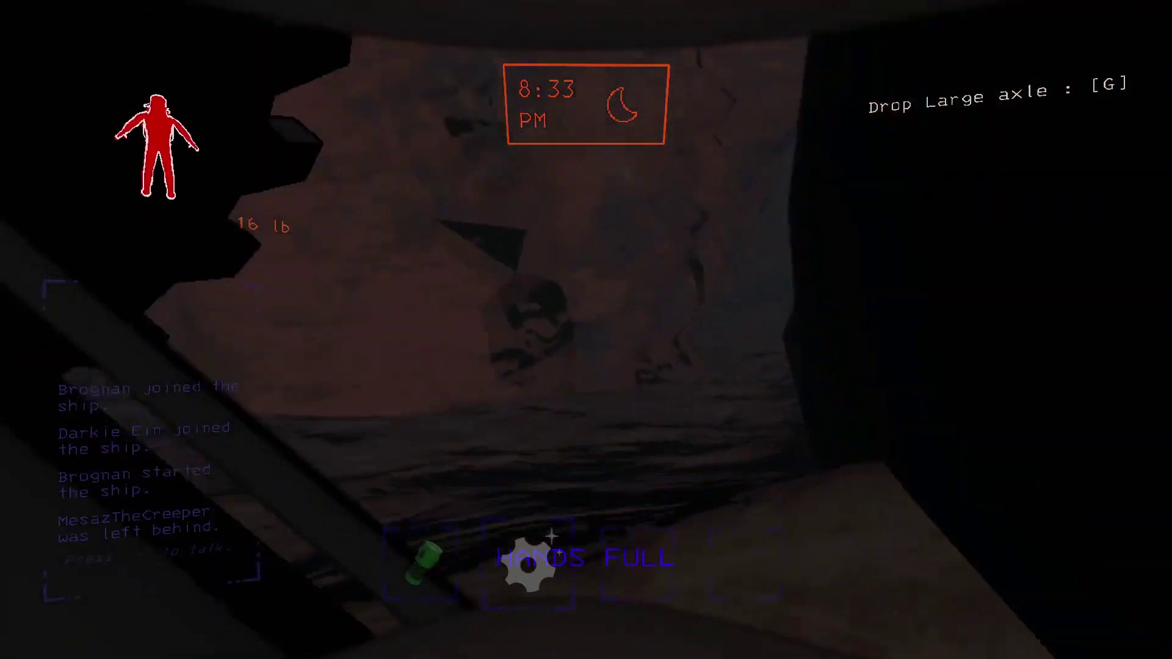
pyautogui.press('w')
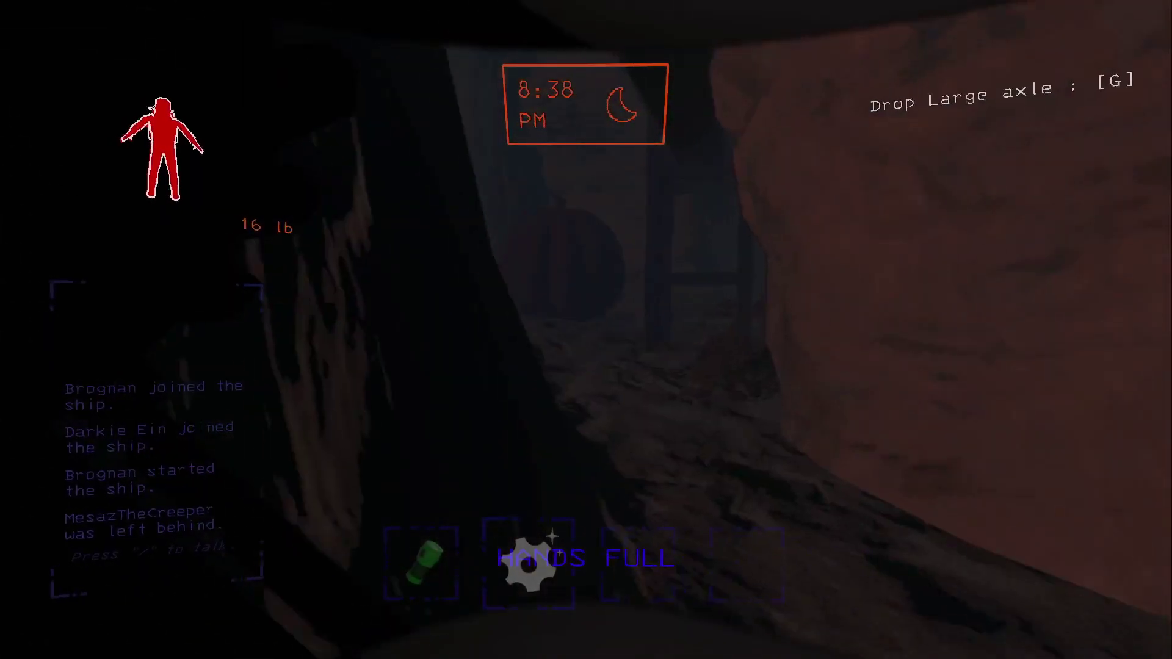
pyautogui.press('w')
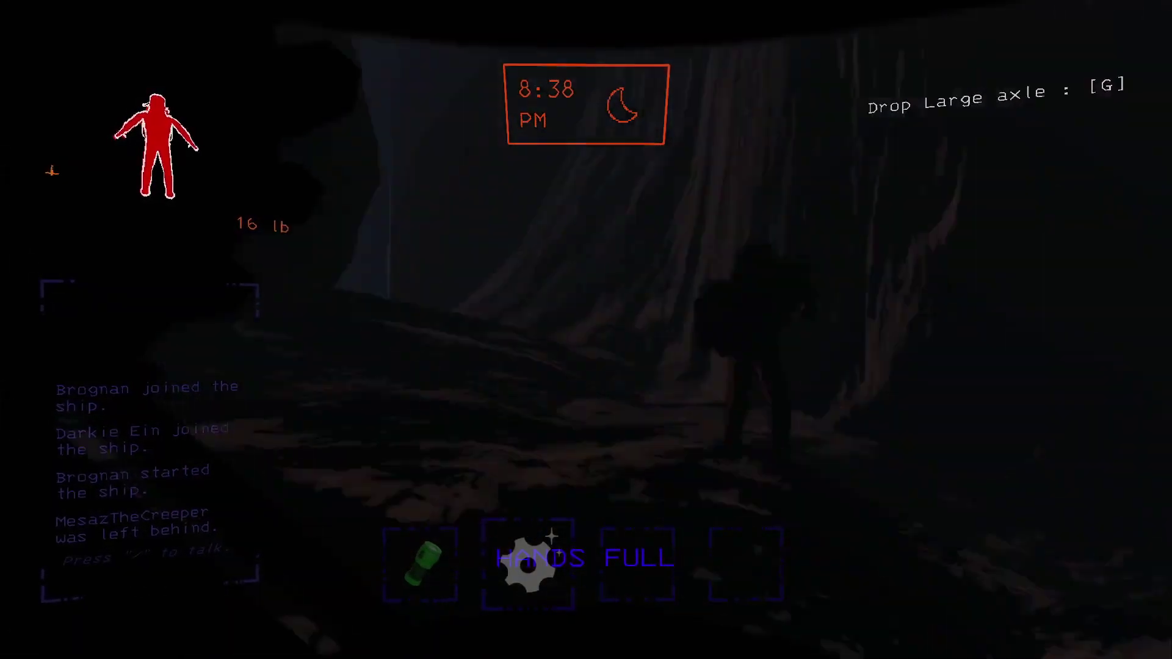
pyautogui.press('w')
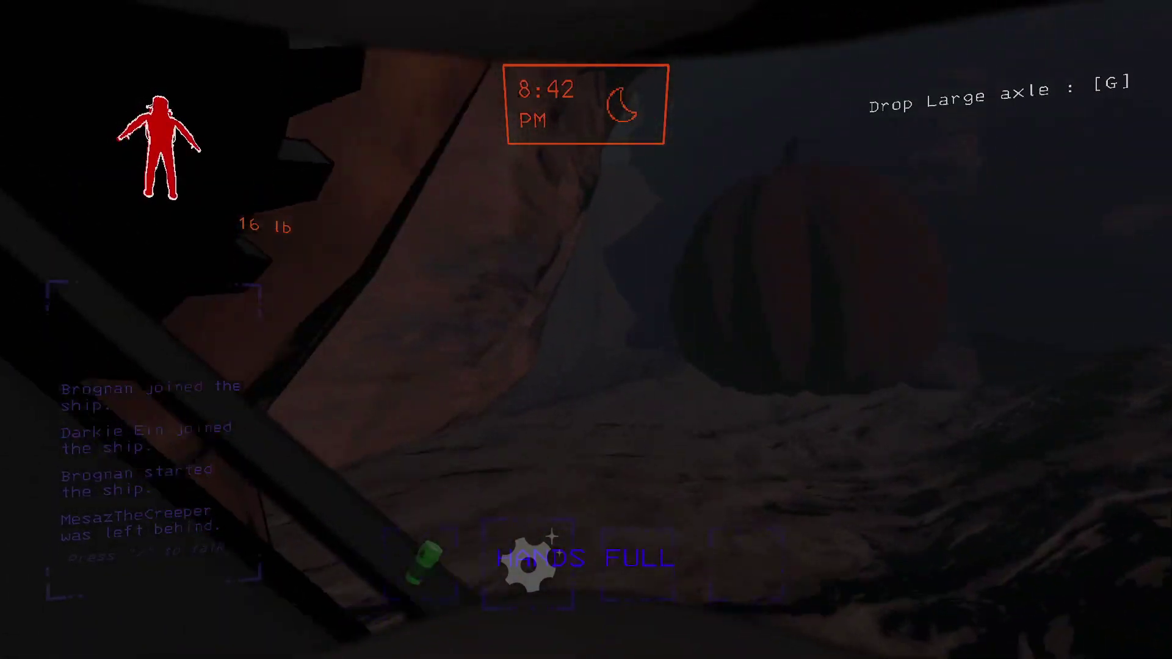
pyautogui.press('w')
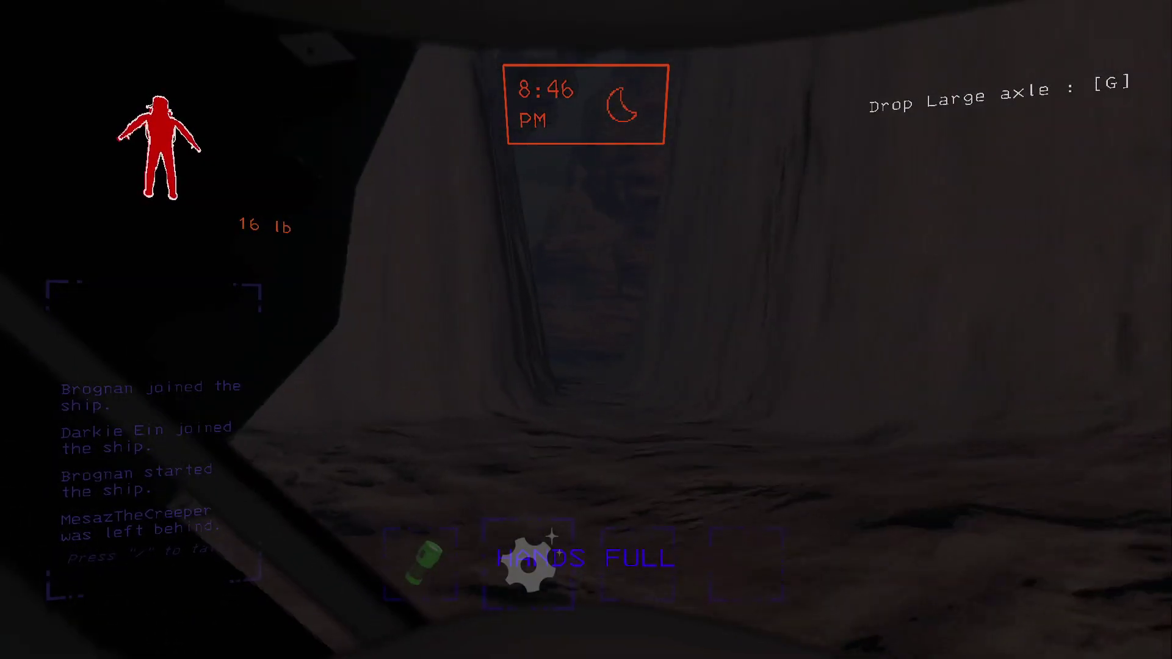
# Step: Exit the cave and haul the axle around to the lit ship's railings
pyautogui.press('w')
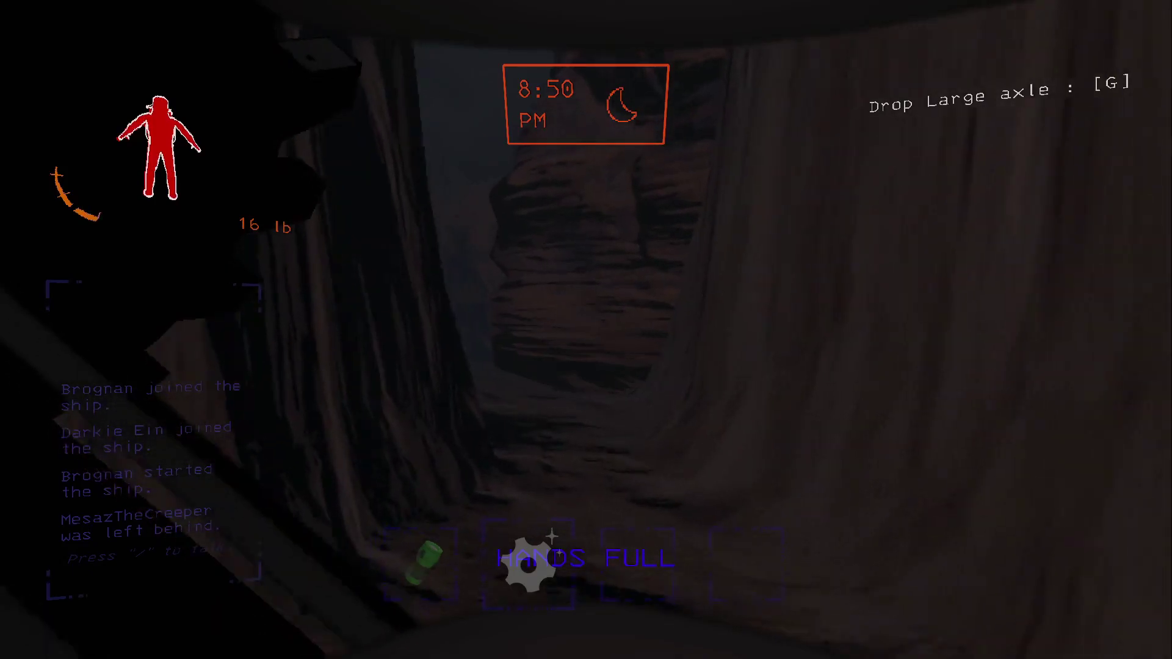
pyautogui.press('w')
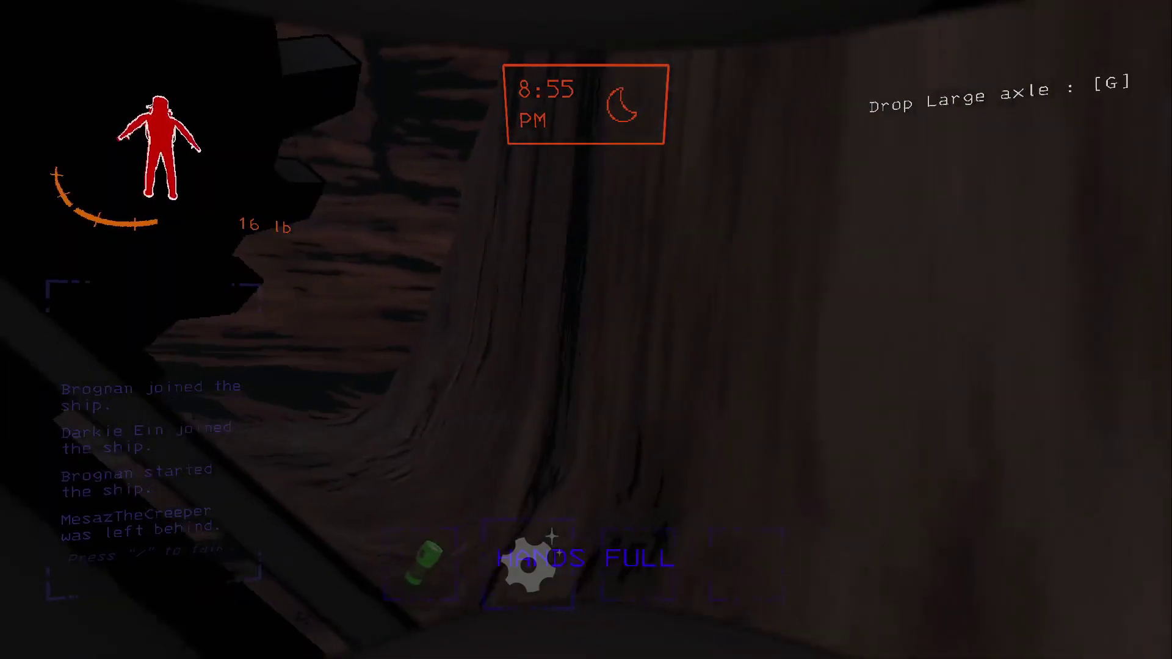
pyautogui.press('w')
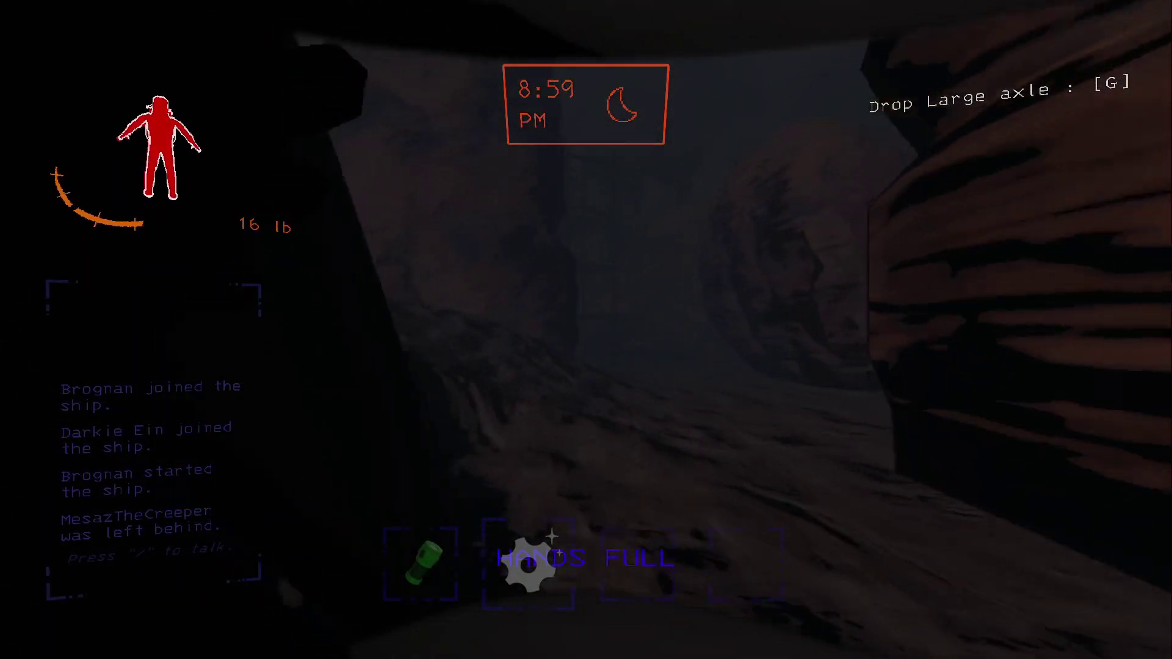
pyautogui.press('w')
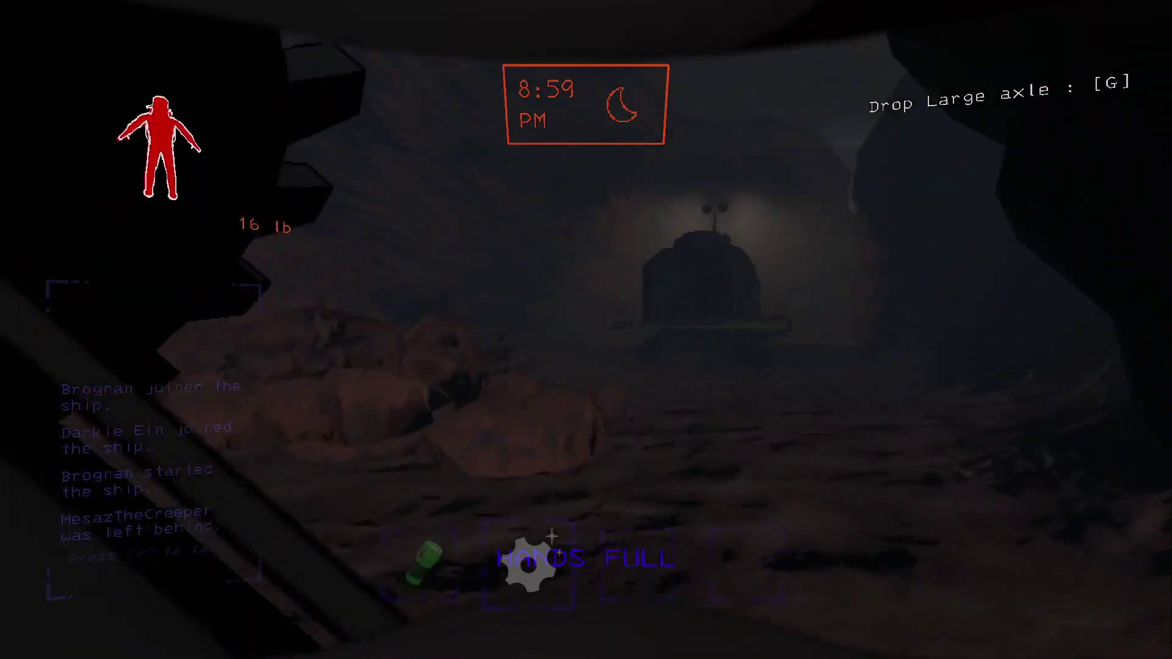
pyautogui.press('w')
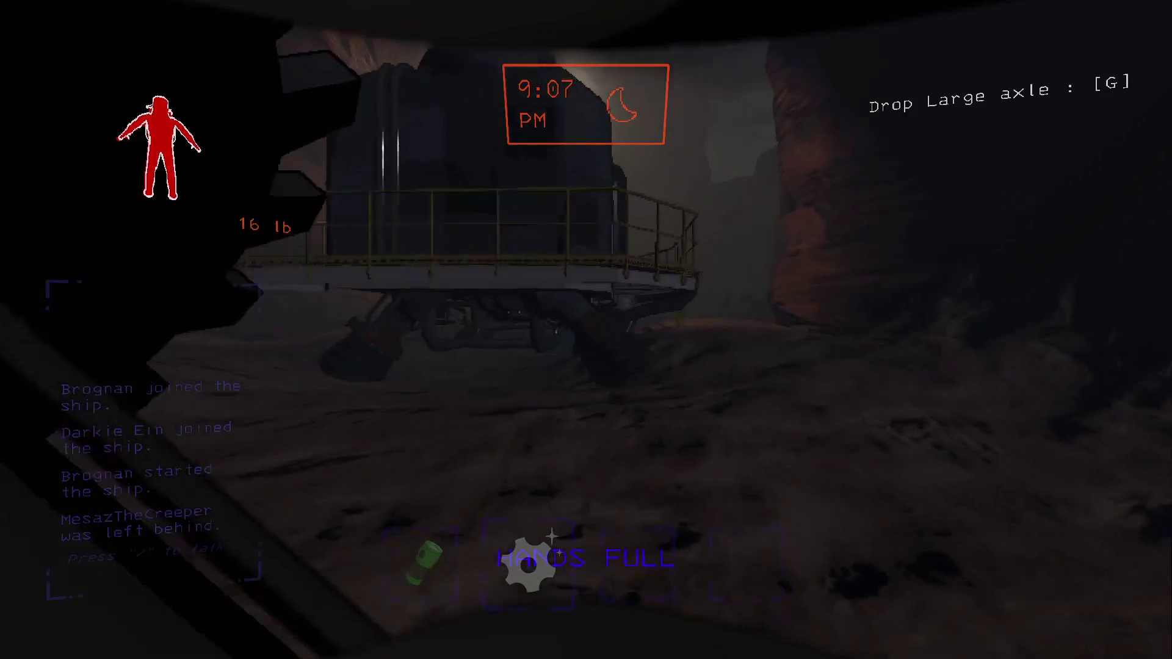
pyautogui.press('w')
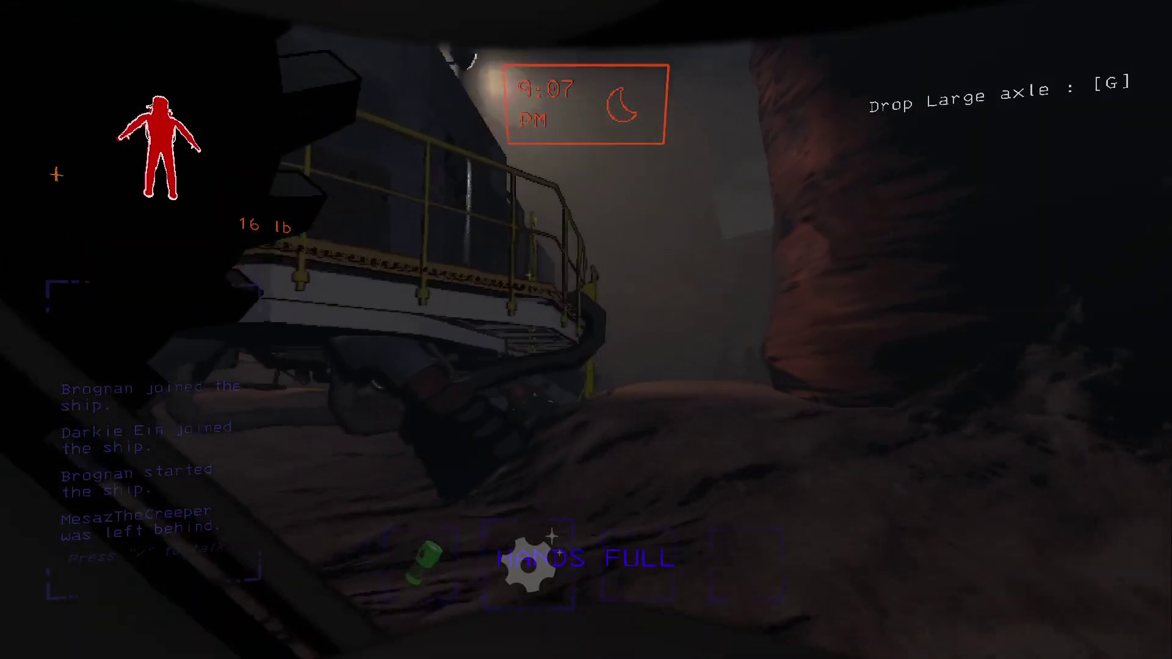
pyautogui.press('w')
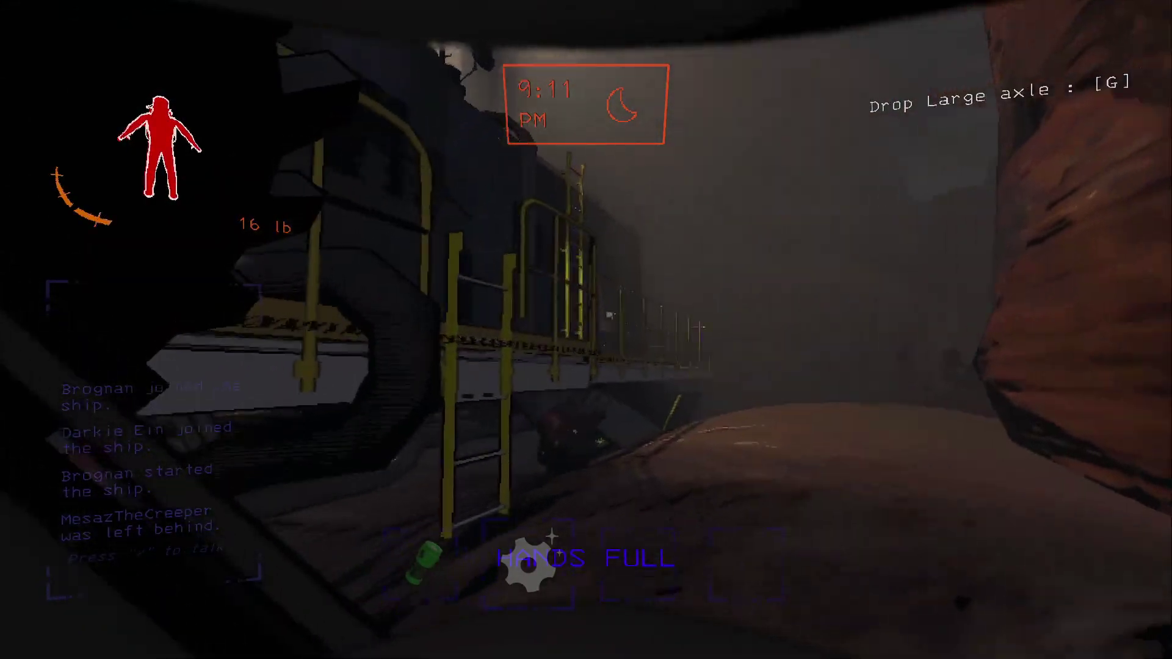
# Step: Climb onto the catwalk and carry the Large axle through the doorway into the ship
pyautogui.press('e')
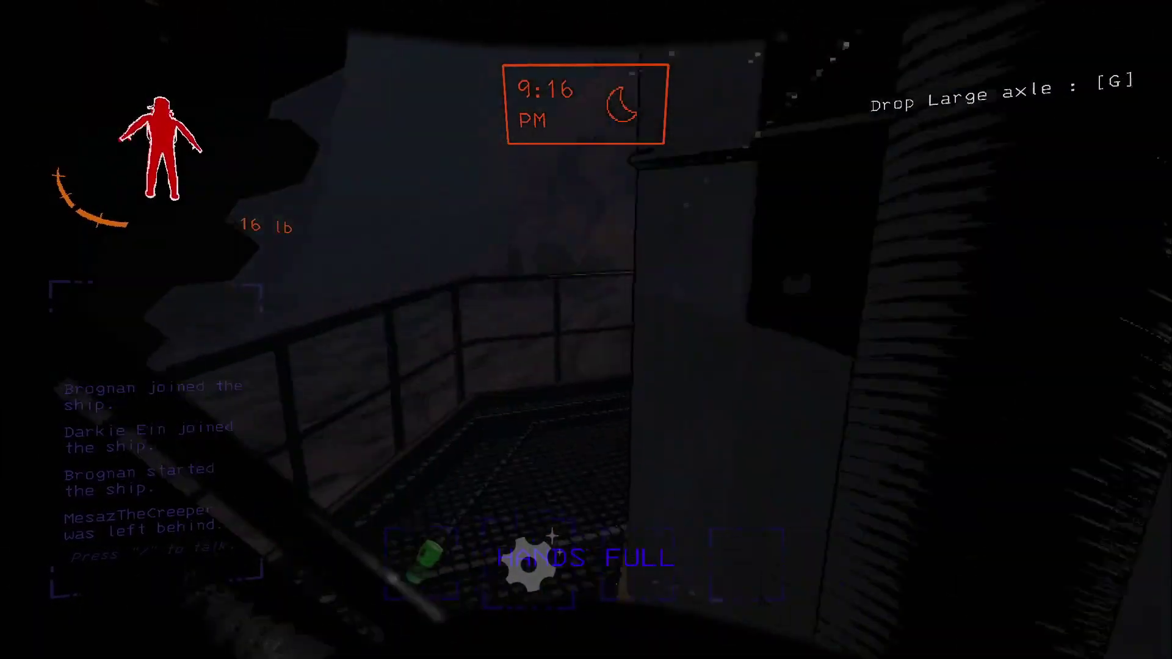
pyautogui.press('w')
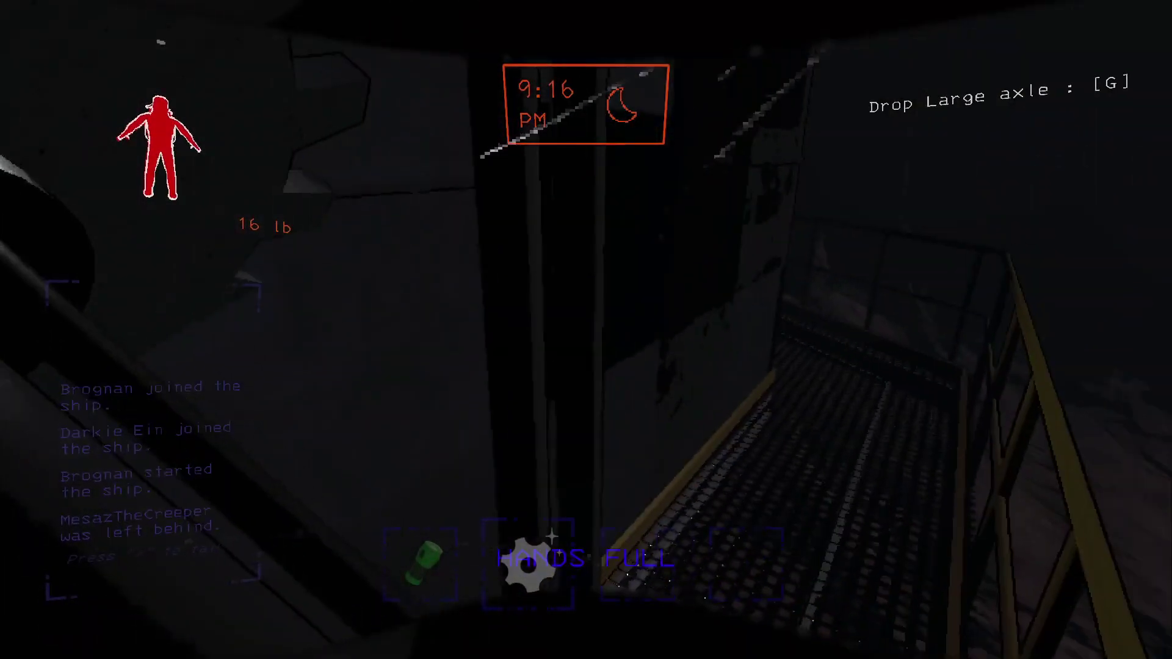
pyautogui.press('w')
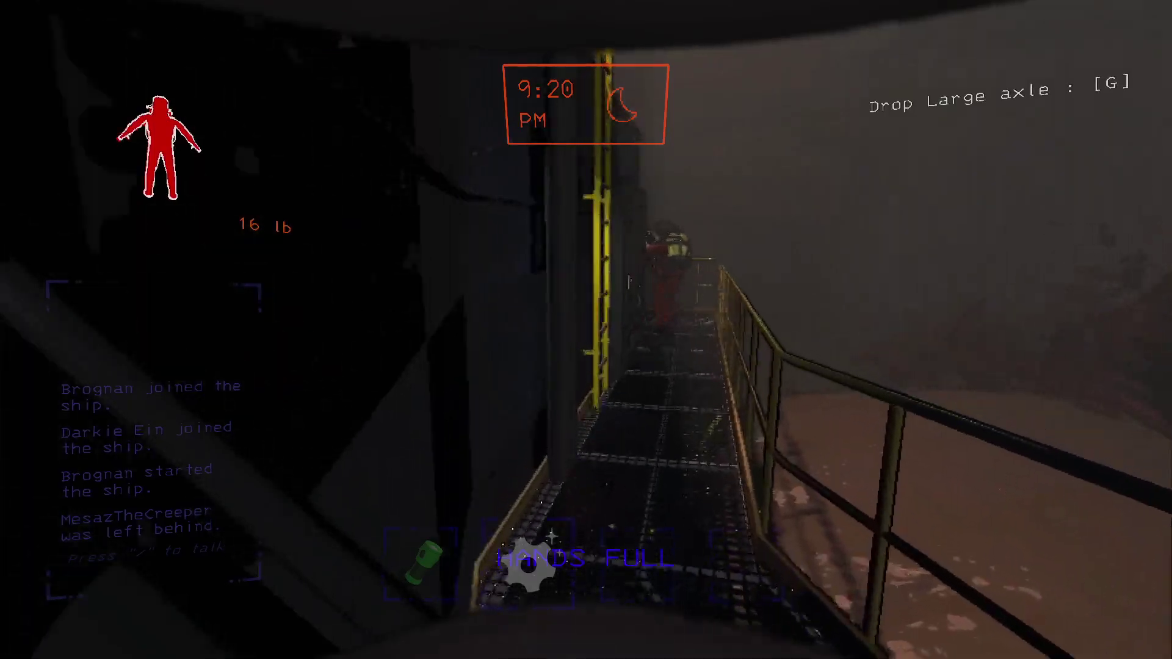
pyautogui.press('w')
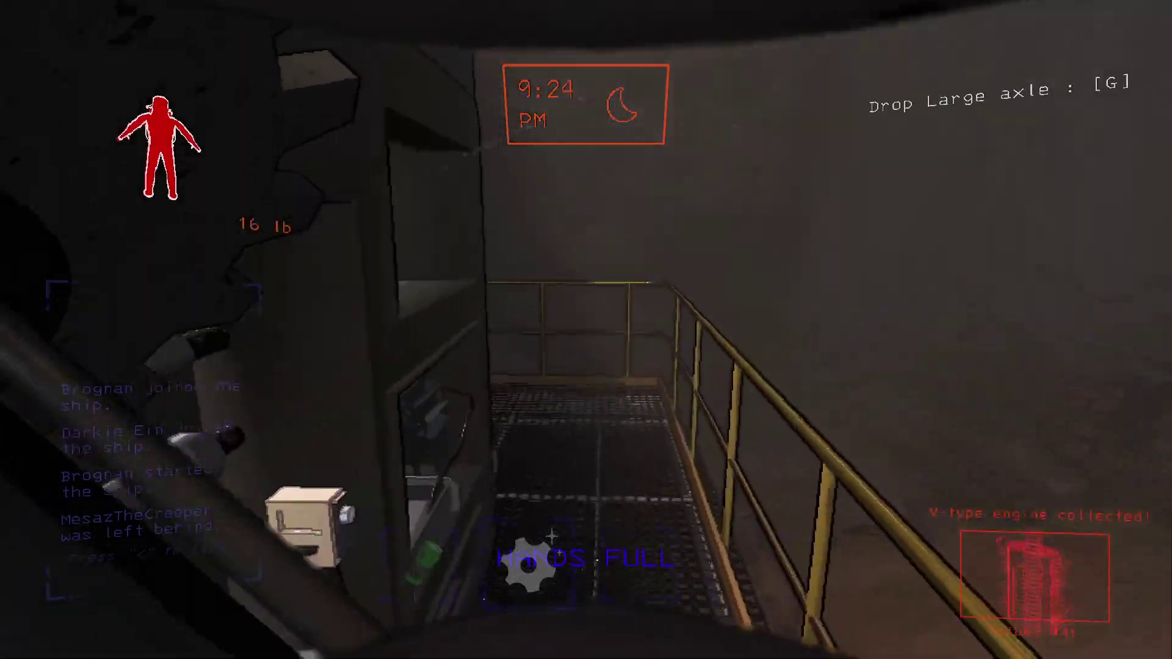
pyautogui.press('w')
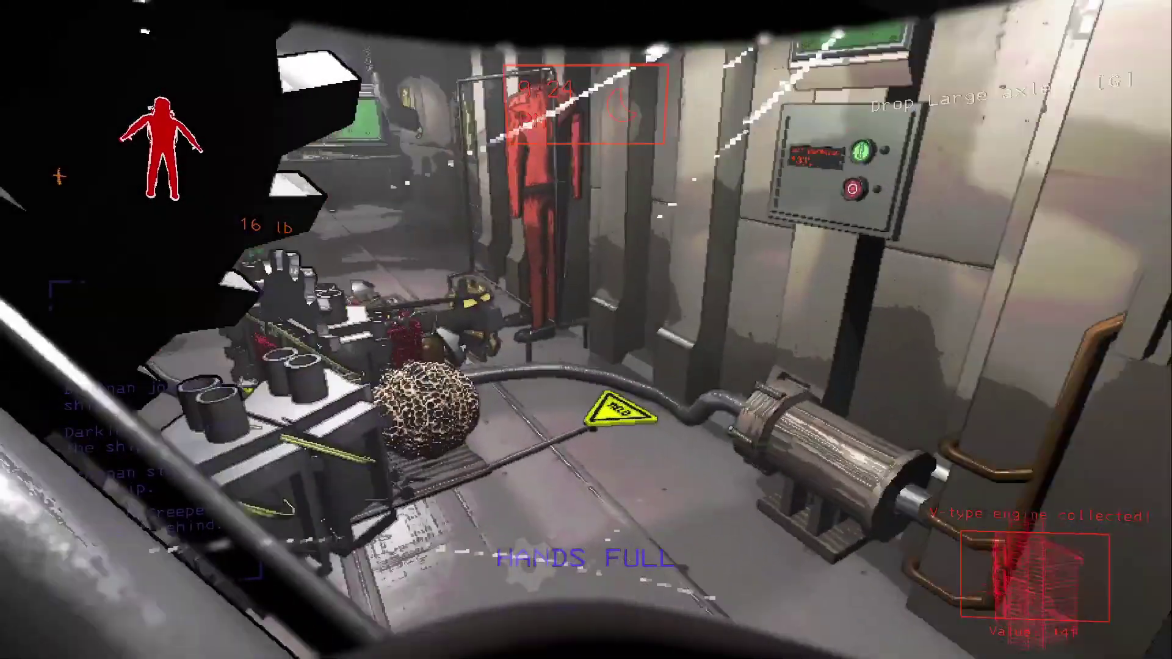
# Step: Close the hangar door with the red button on the door hydraulics panel
pyautogui.press('w')
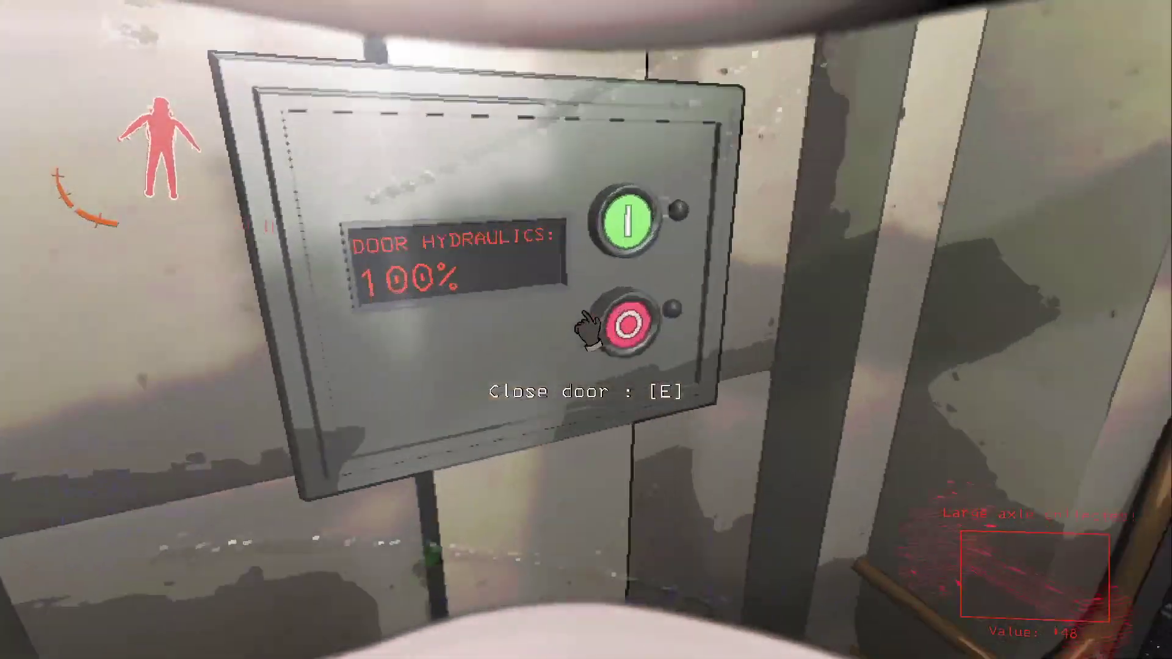
pyautogui.press('e')
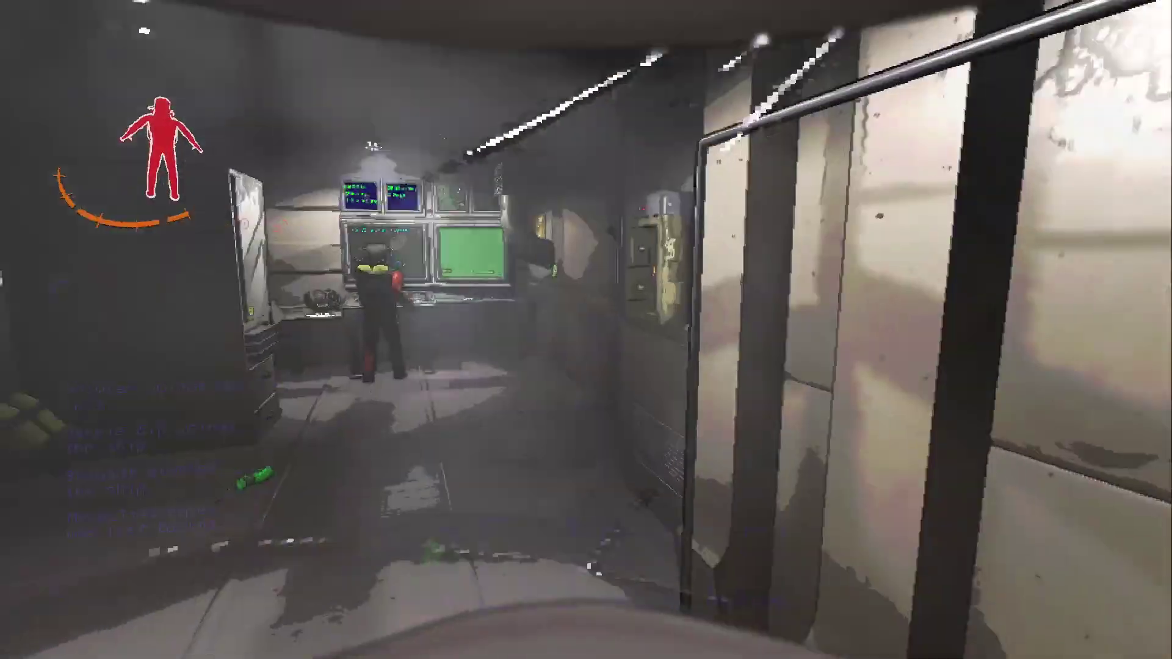
pyautogui.press('w')
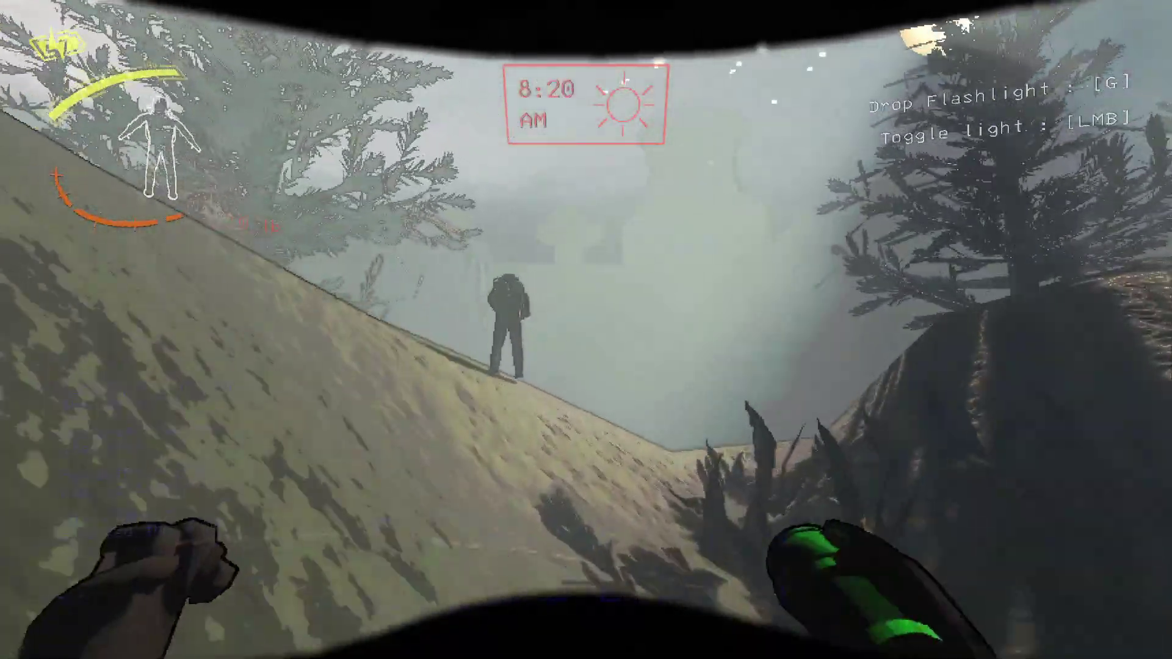
# Step: Follow the teammate up the foggy forest slope to the red Fire Exit door
pyautogui.press('w')
pyautogui.press('w')
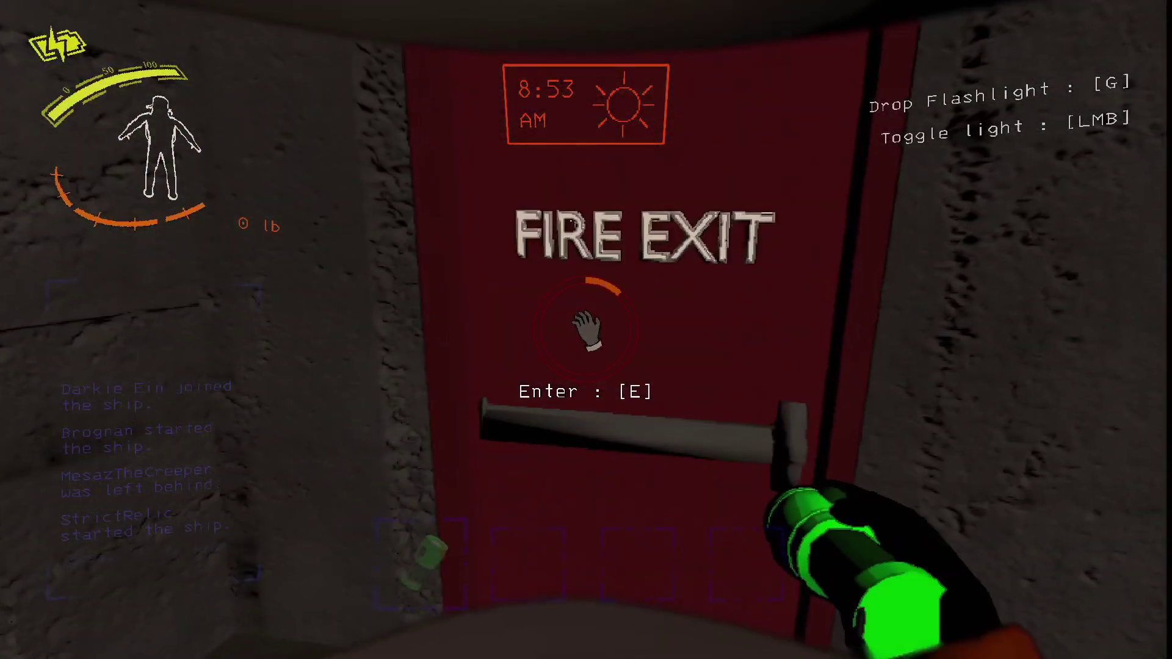
# Step: Enter the facility through the Fire Exit door into the stairwell
pyautogui.press('w')
pyautogui.press('e')
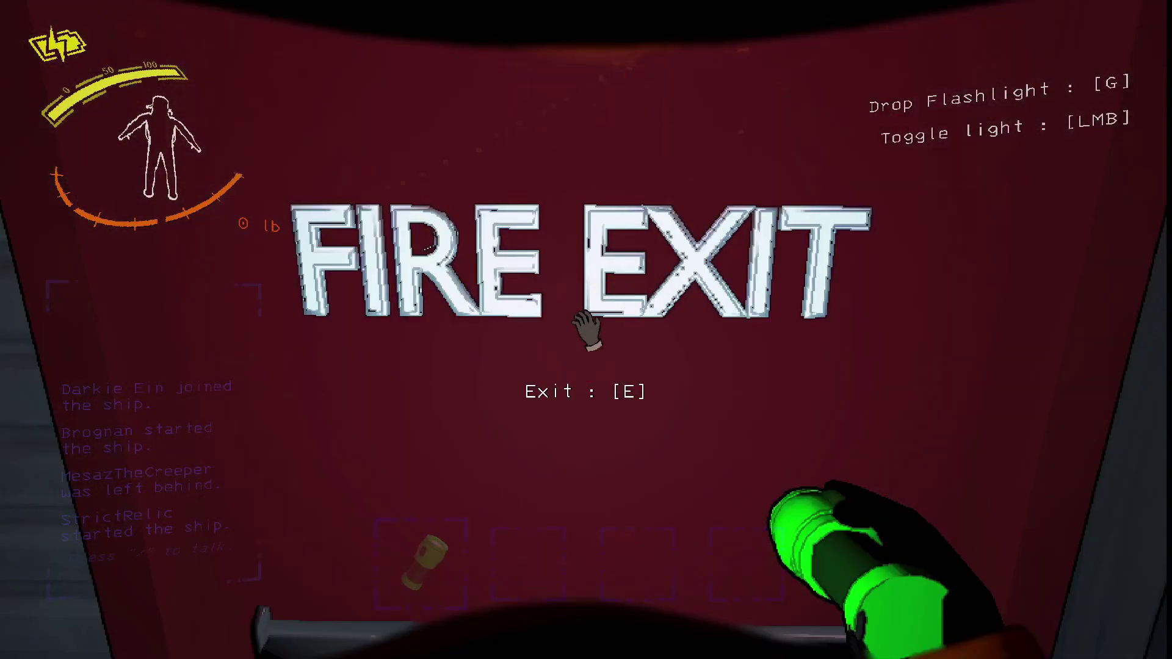
pyautogui.press('e')
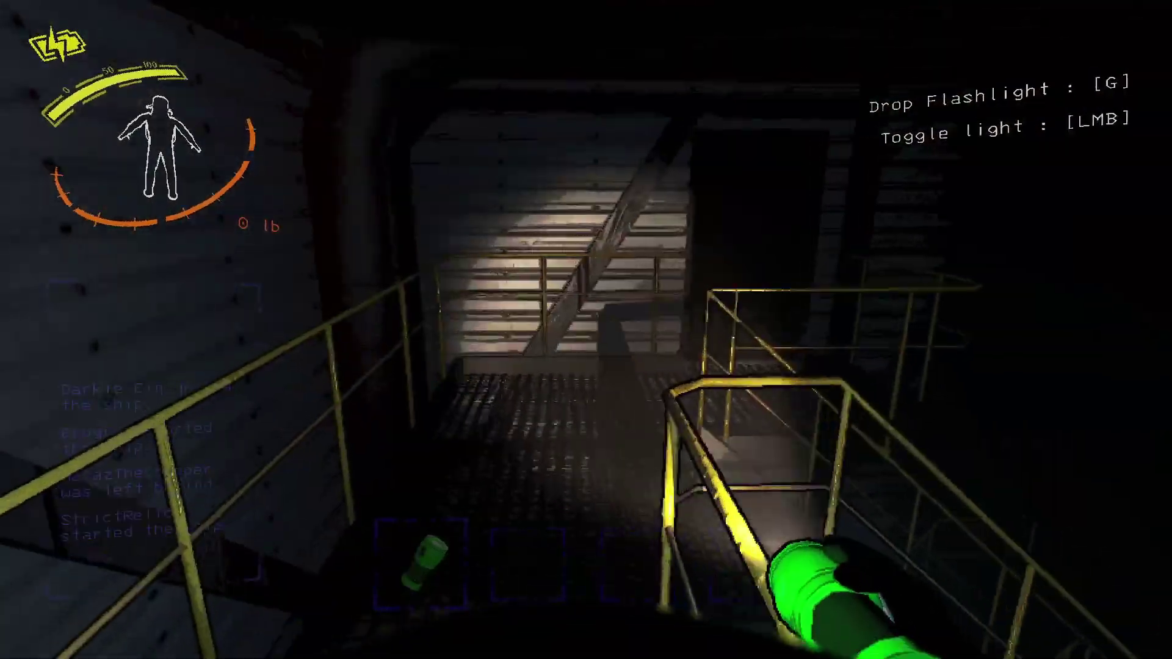
# Step: Descend the stairs to the storage room and grab the tea kettle and bell
pyautogui.press('w')
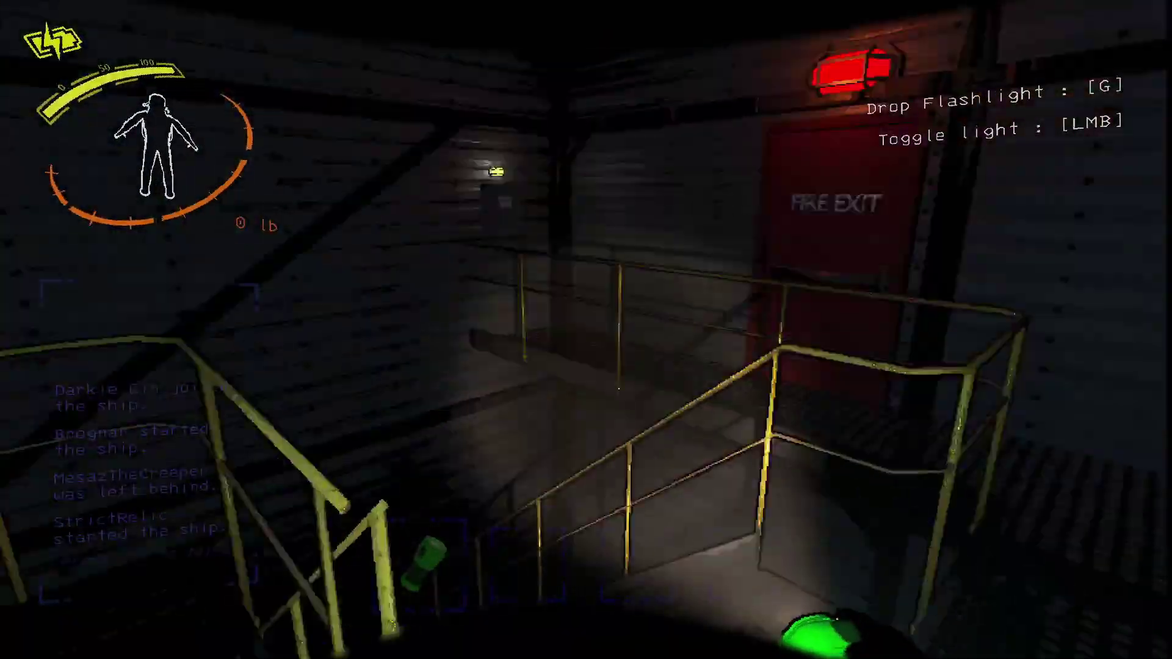
pyautogui.press('w')
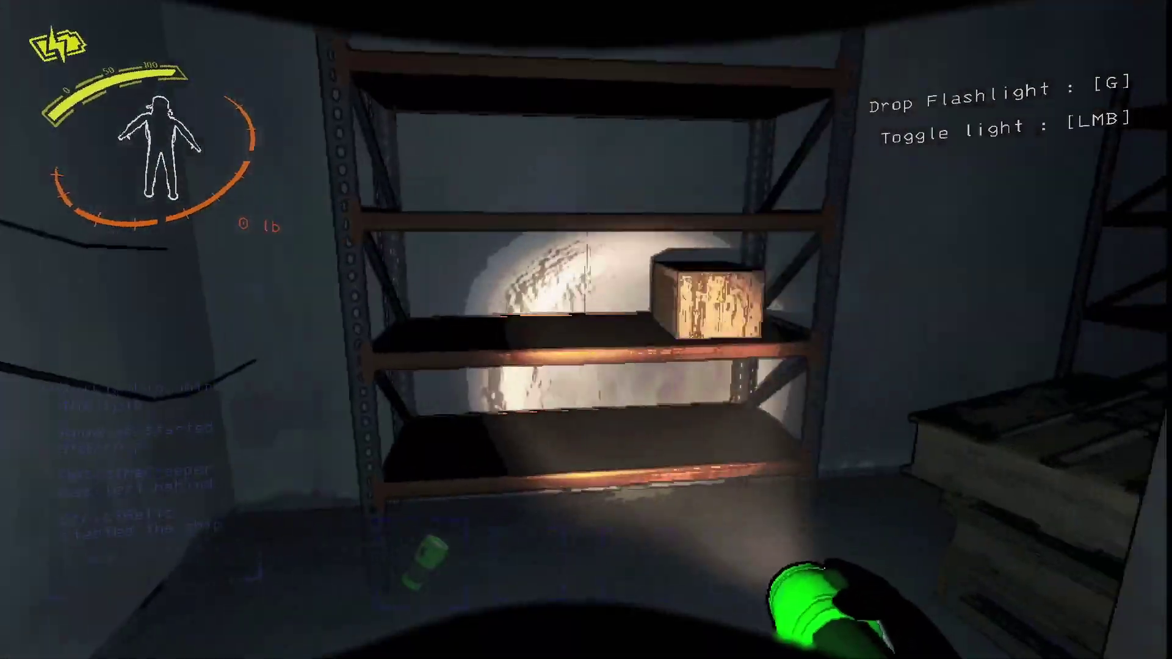
pyautogui.press('w')
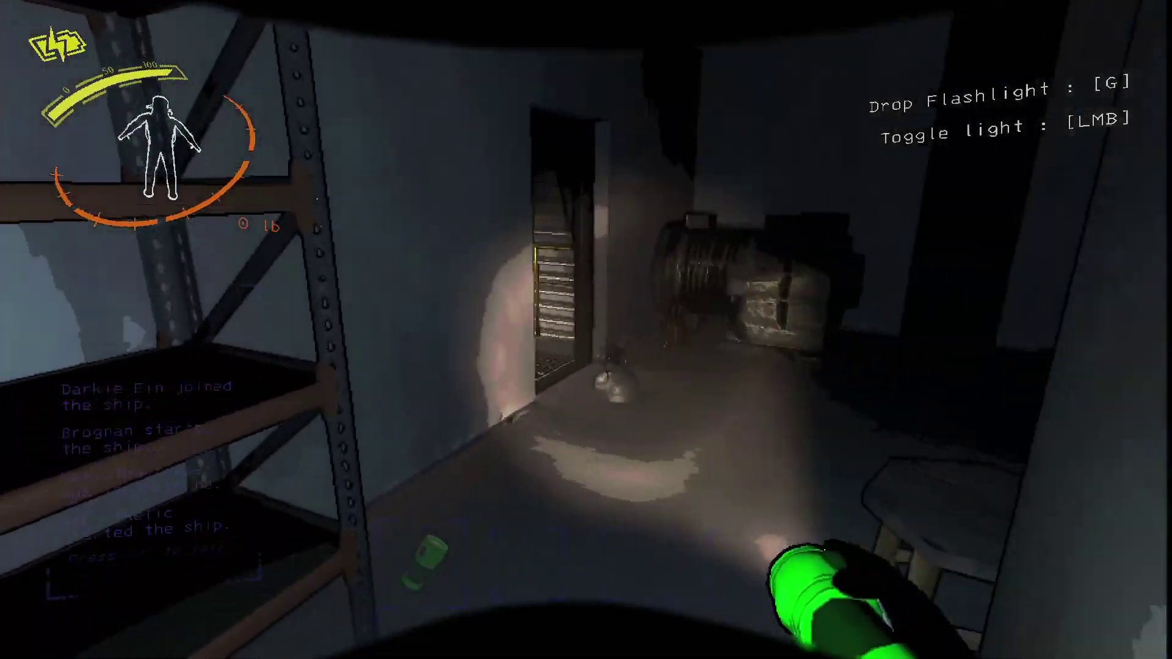
pyautogui.press('e')
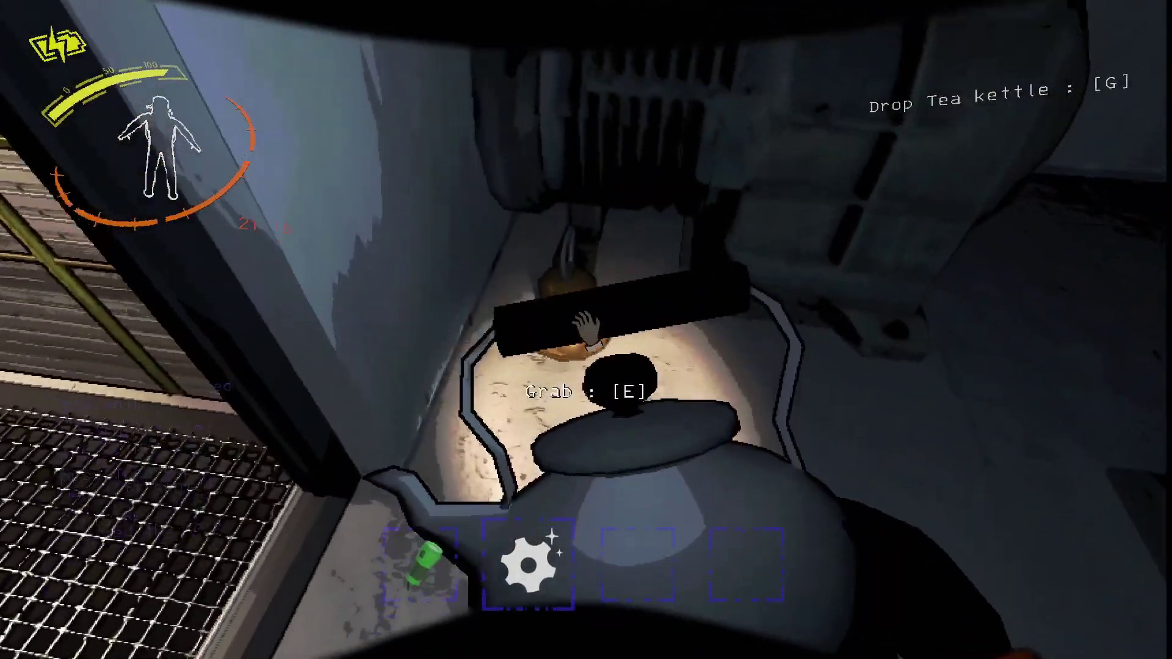
pyautogui.press('e')
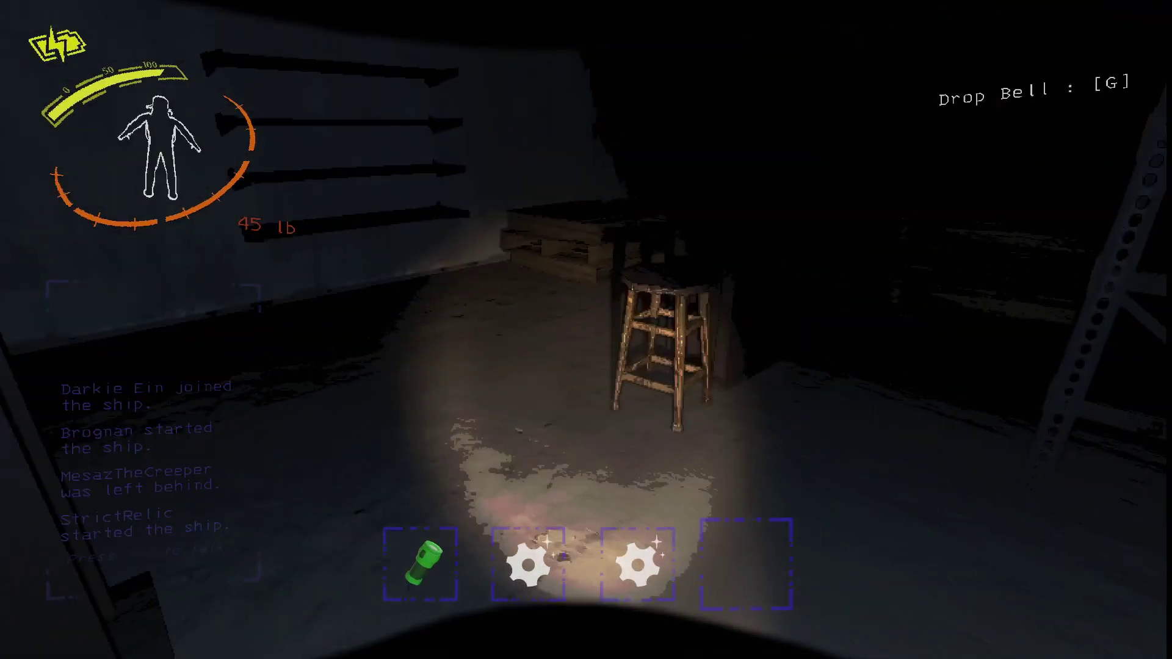